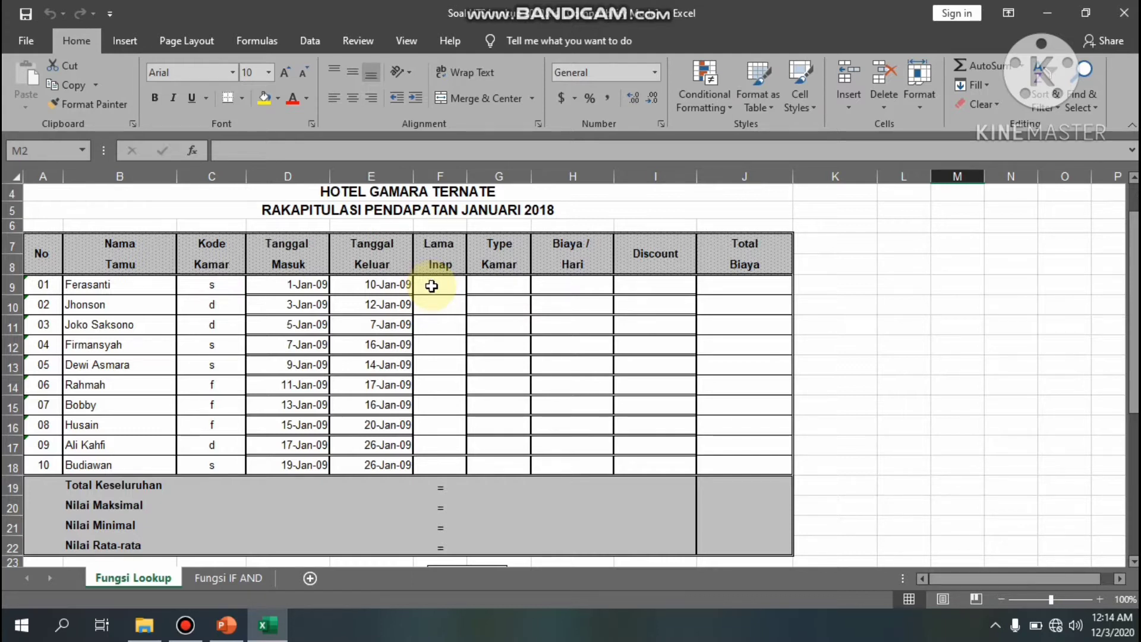
Calculate the first guest's Lama Inap in F9 with the formula =E9-D9
{"action": "left_click", "coordinate": [431, 286]}
{"action": "type", "text": "="}
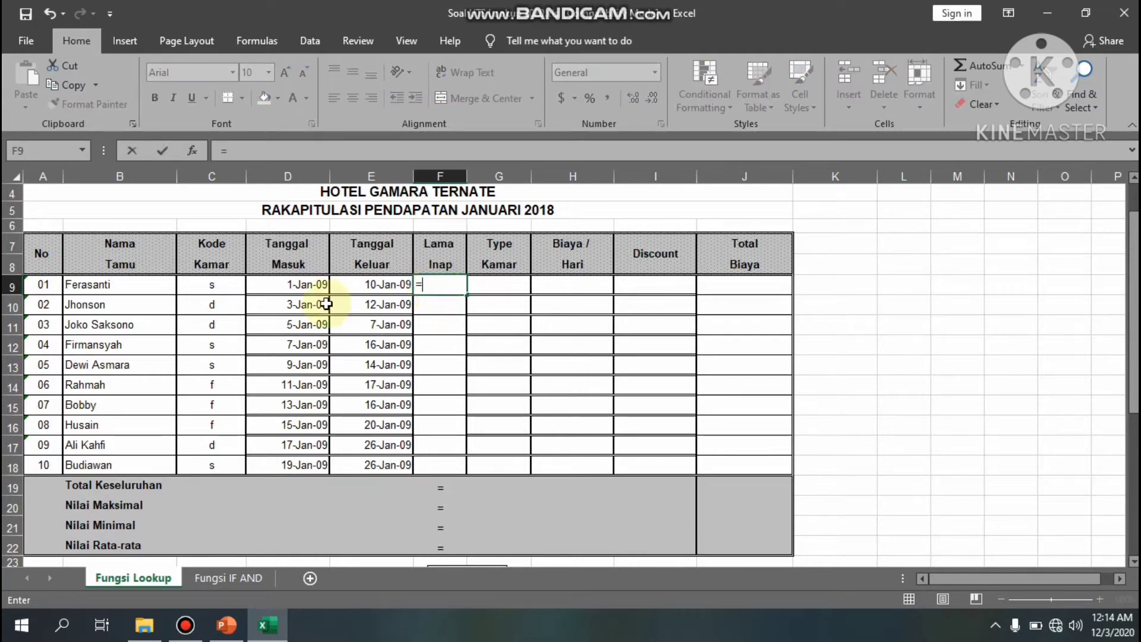
{"action": "left_click", "coordinate": [381, 286]}
{"action": "type", "text": "-"}
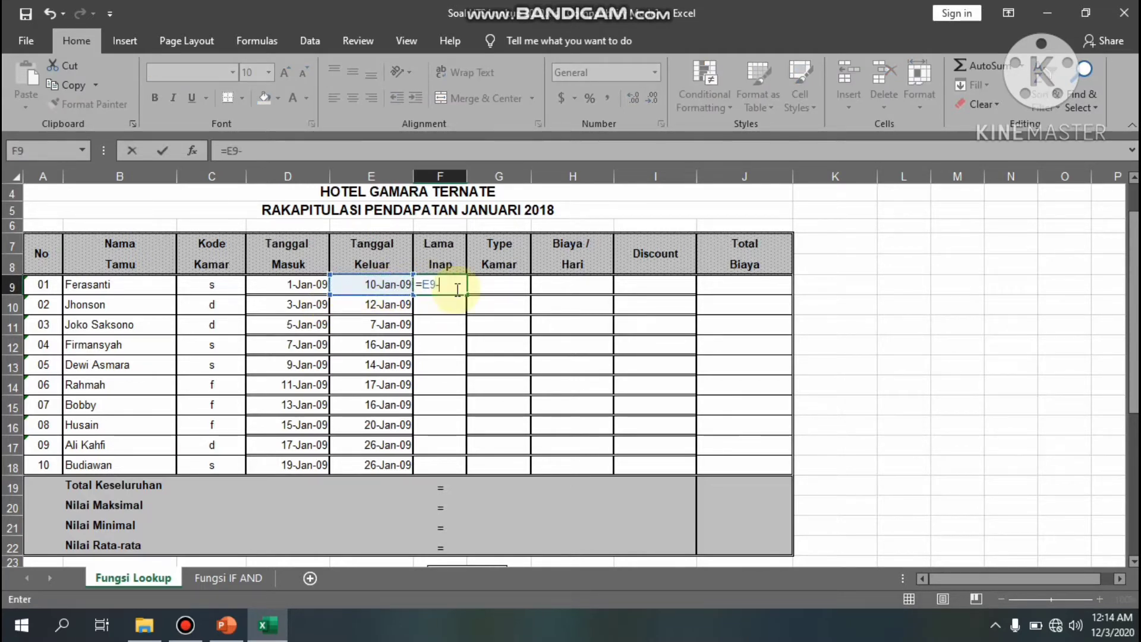
{"action": "left_click", "coordinate": [292, 285]}
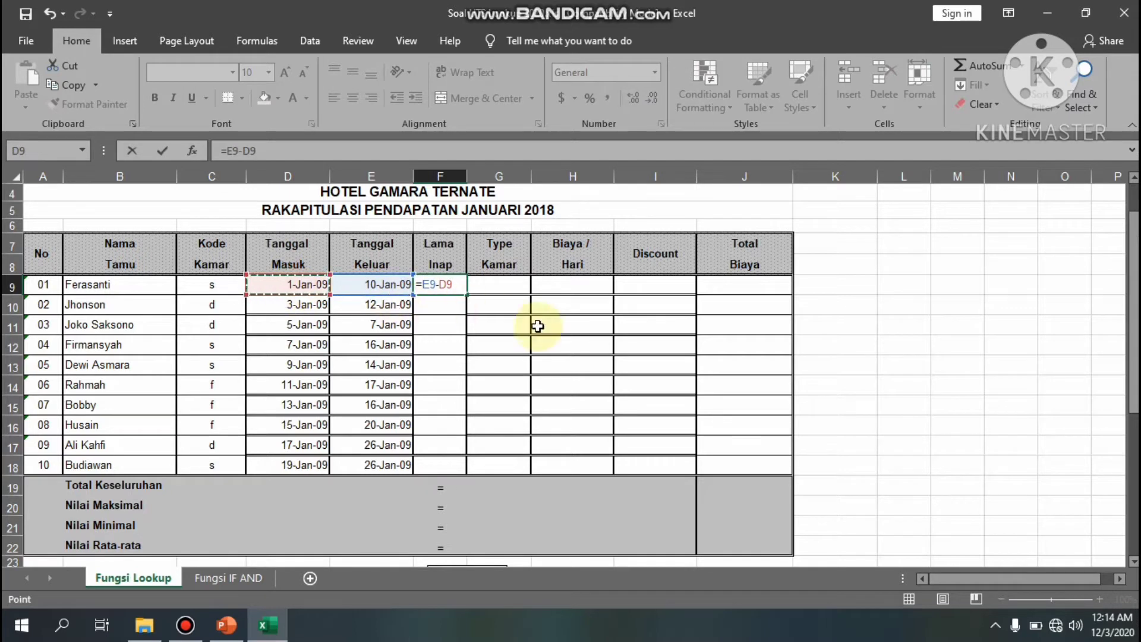
{"action": "key", "text": "Return"}
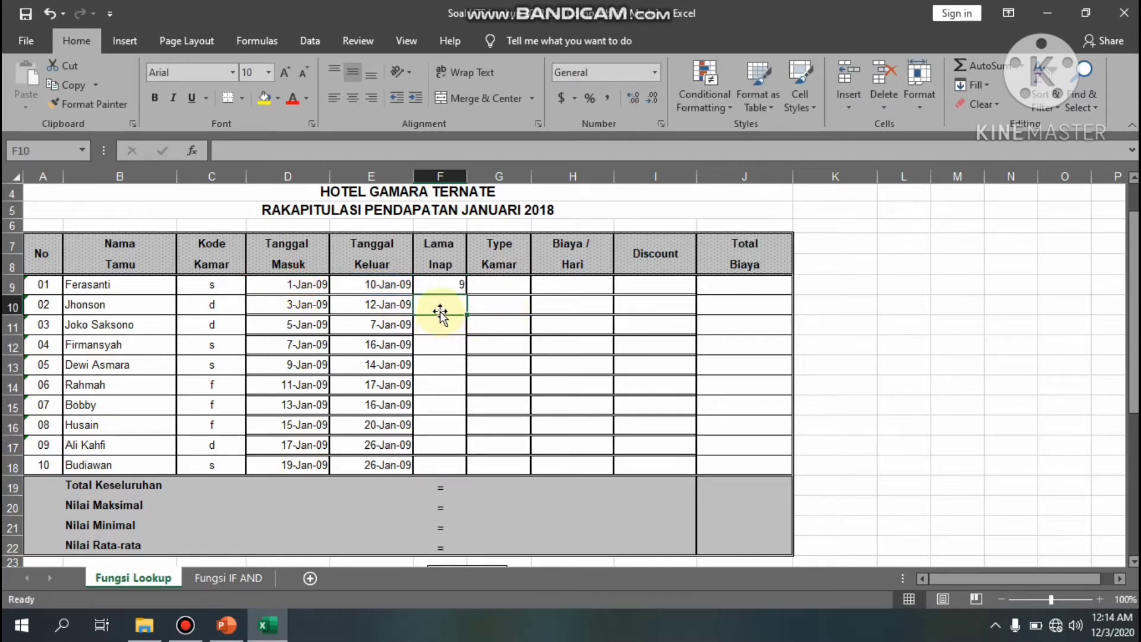
Calculate the second guest's Lama Inap in F10 with the formula =E10-D10
{"action": "type", "text": "="}
{"action": "left_click", "coordinate": [379, 306]}
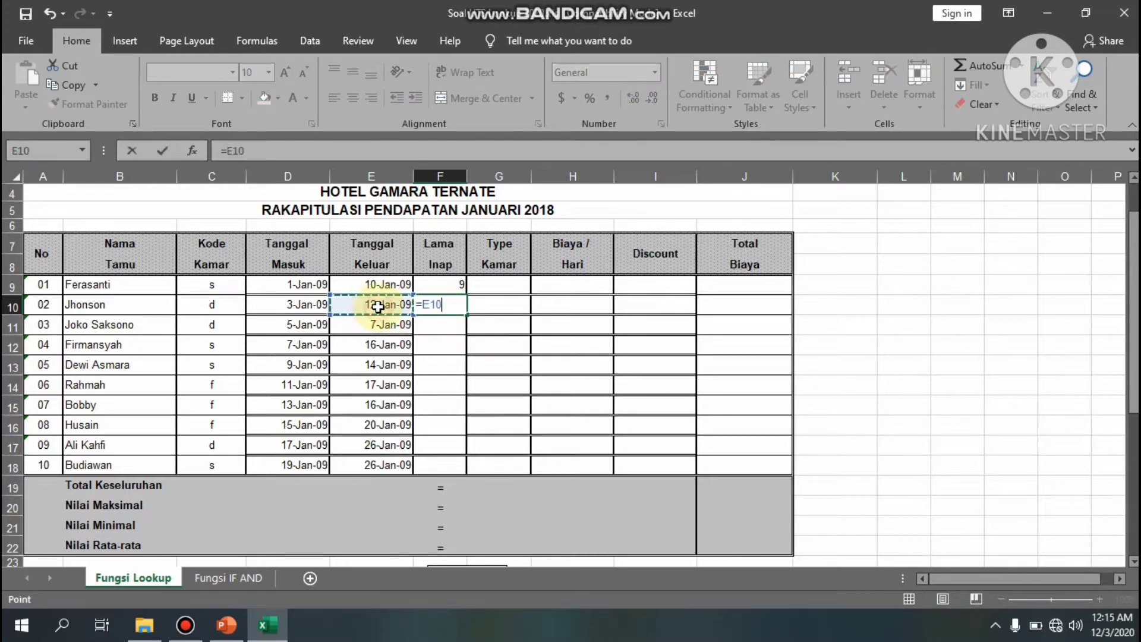
{"action": "type", "text": "-"}
{"action": "left_click", "coordinate": [300, 305]}
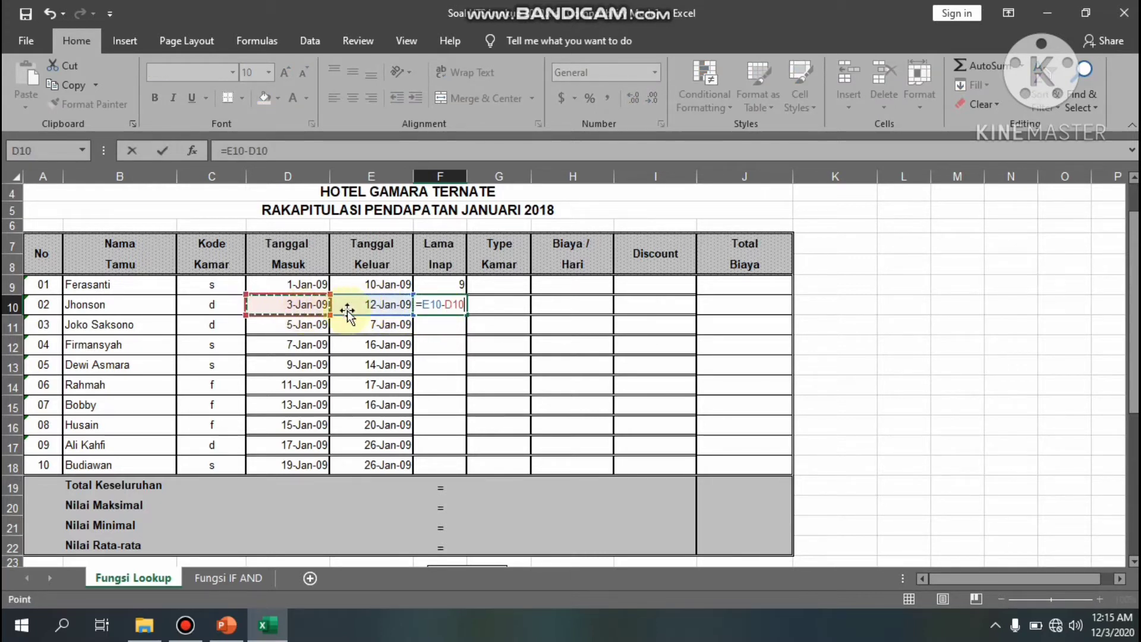
{"action": "key", "text": "Return"}
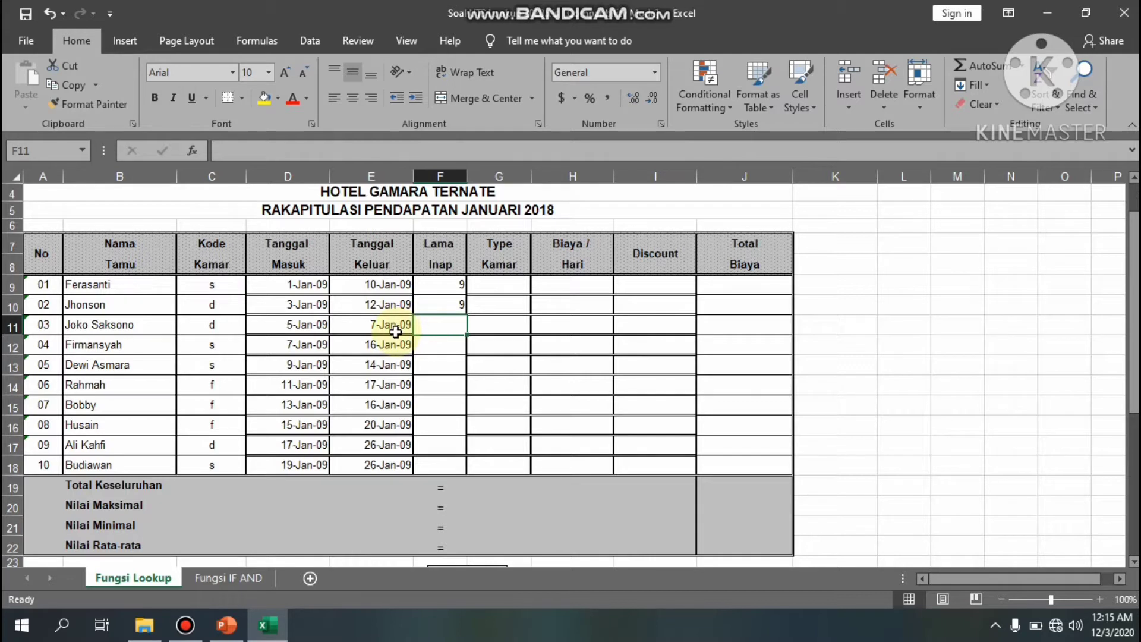
Enter =E11-D11 in F11 for Lama Inap and fill the formula down through F18
{"action": "type", "text": "="}
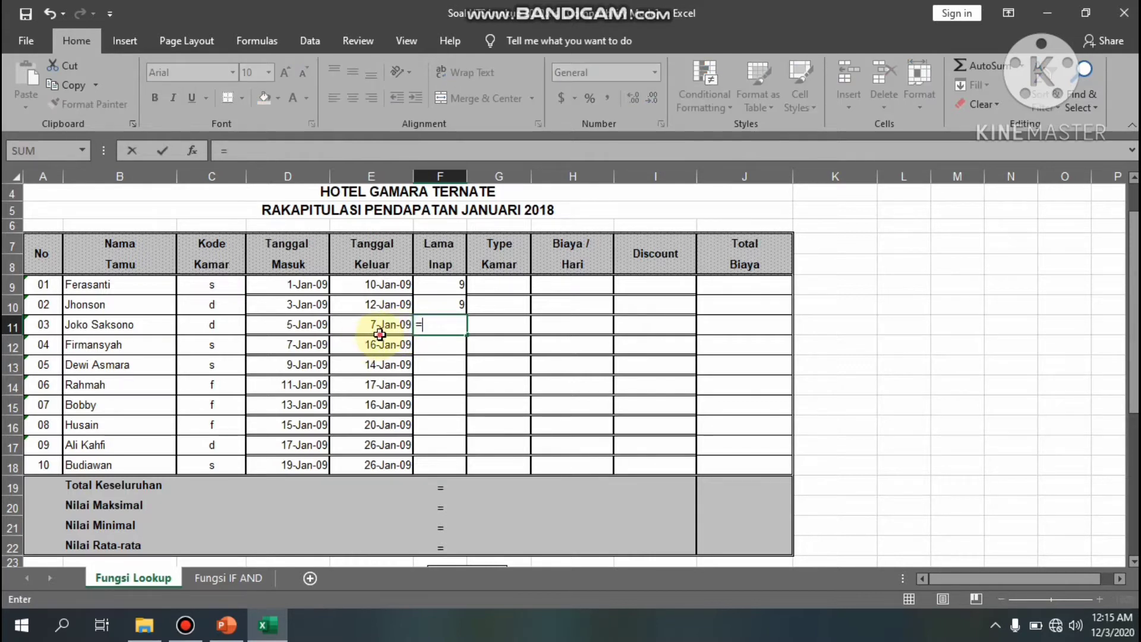
{"action": "left_click", "coordinate": [379, 333]}
{"action": "type", "text": "-"}
{"action": "left_click", "coordinate": [307, 329]}
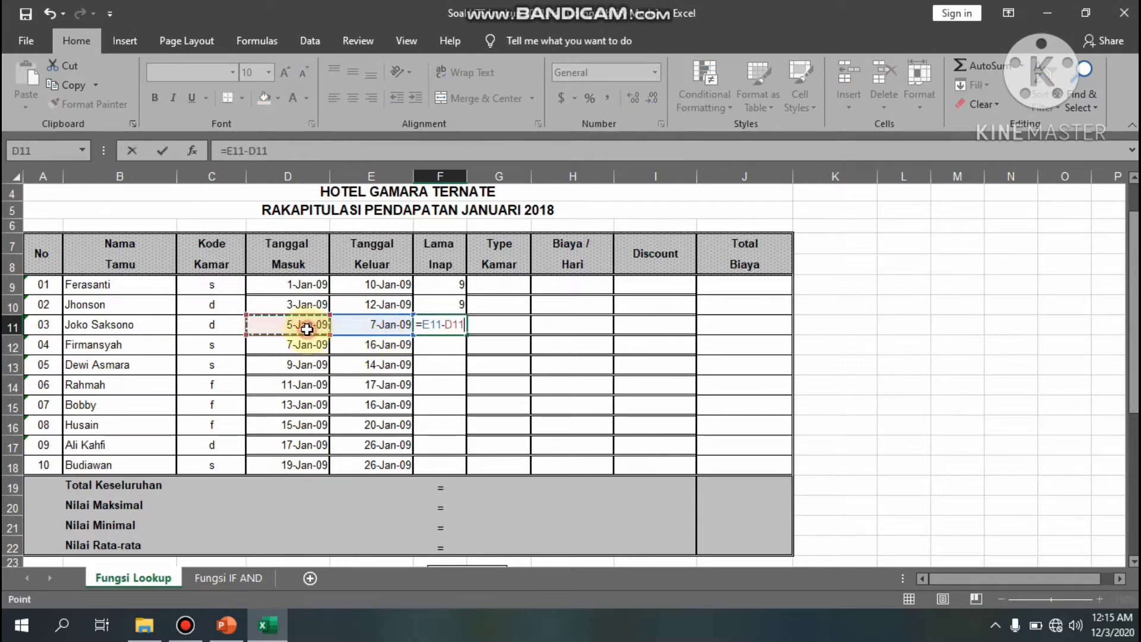
{"action": "key", "text": "Return"}
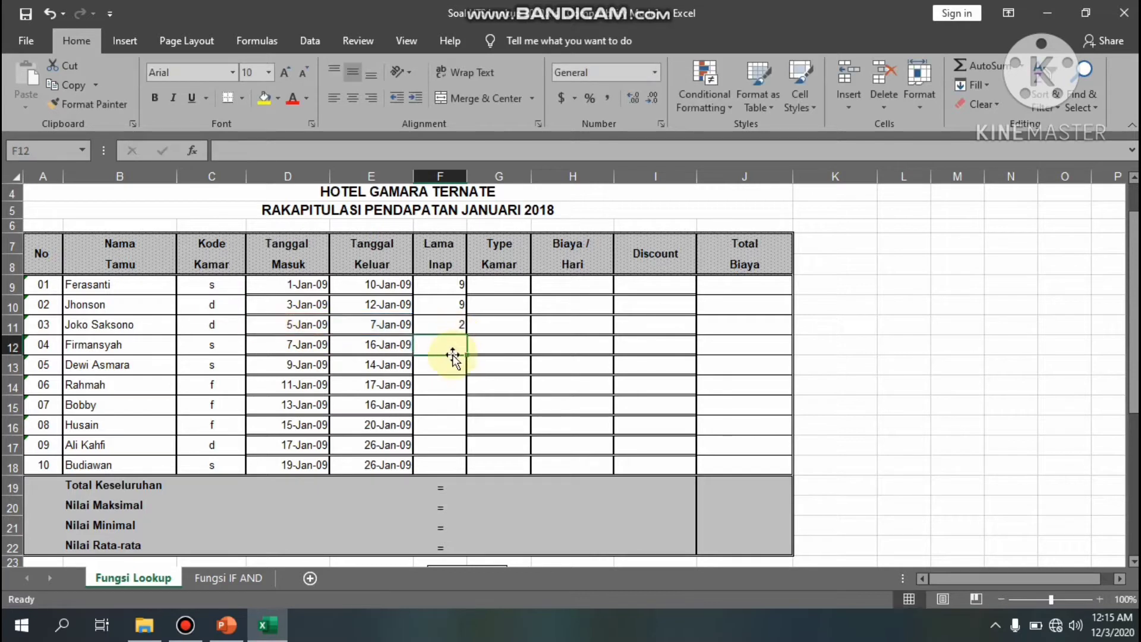
{"action": "left_click", "coordinate": [447, 321]}
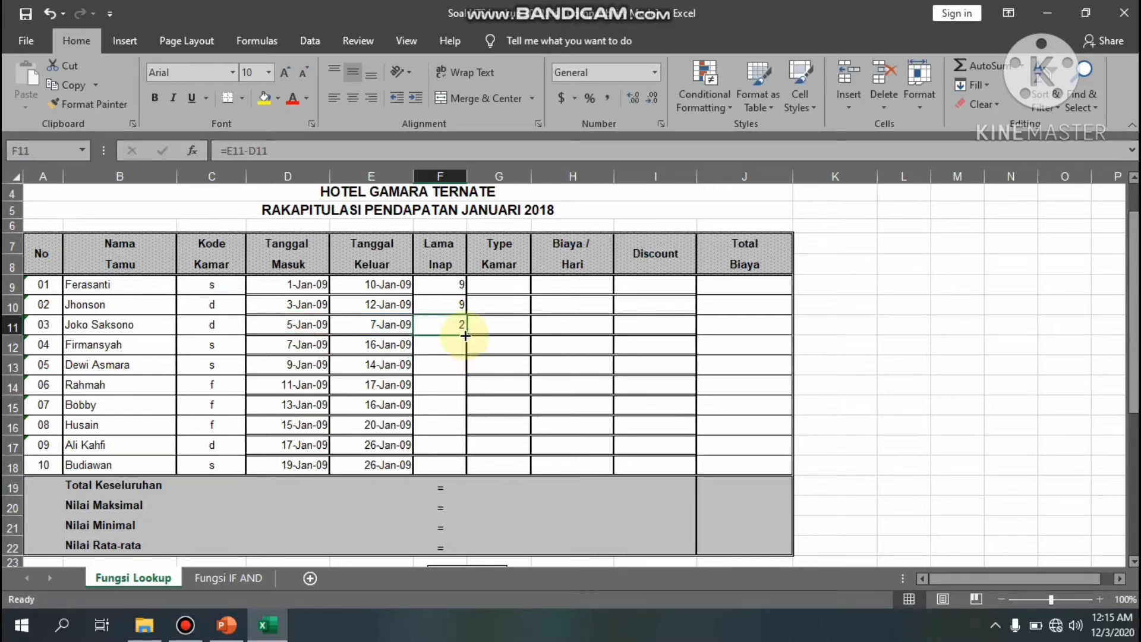
{"action": "left_click_drag", "start_coordinate": [465, 336], "coordinate": [464, 468]}
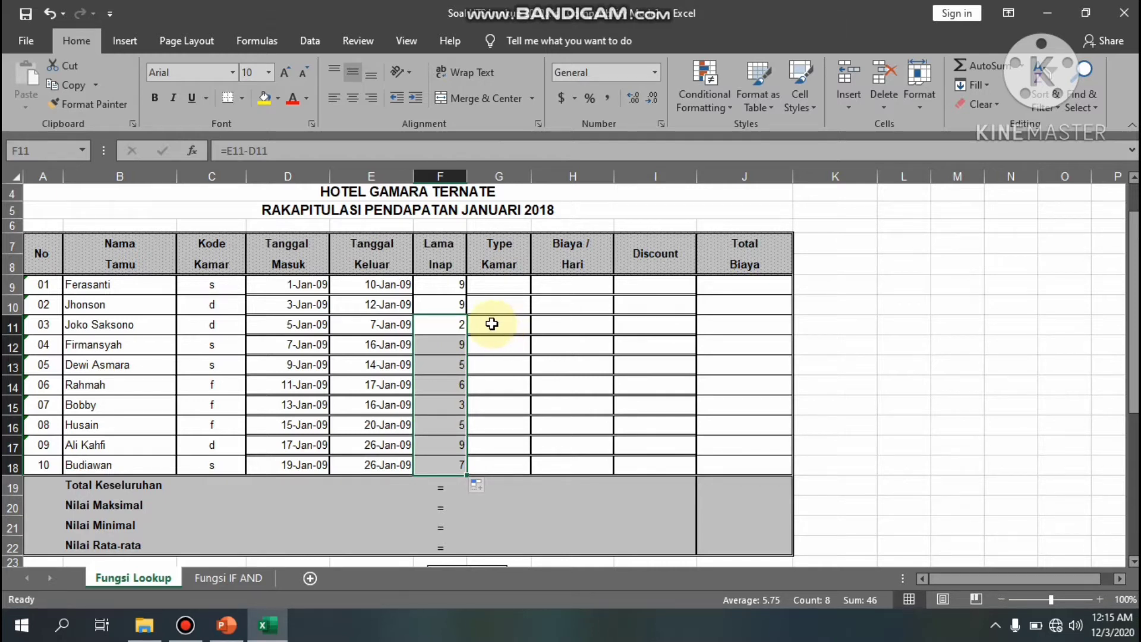
Begin a VLOOKUP formula in G9 under Type Kamar with lookup value C9 and table range A27:D29
{"action": "left_click", "coordinate": [501, 284]}
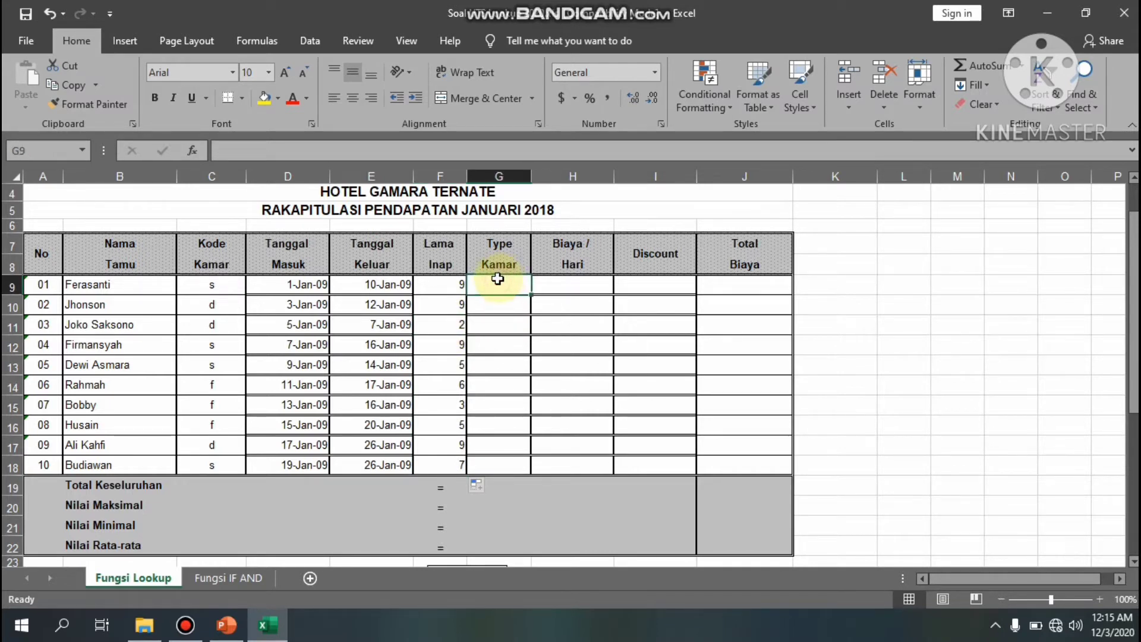
{"action": "type", "text": "=vlookup"}
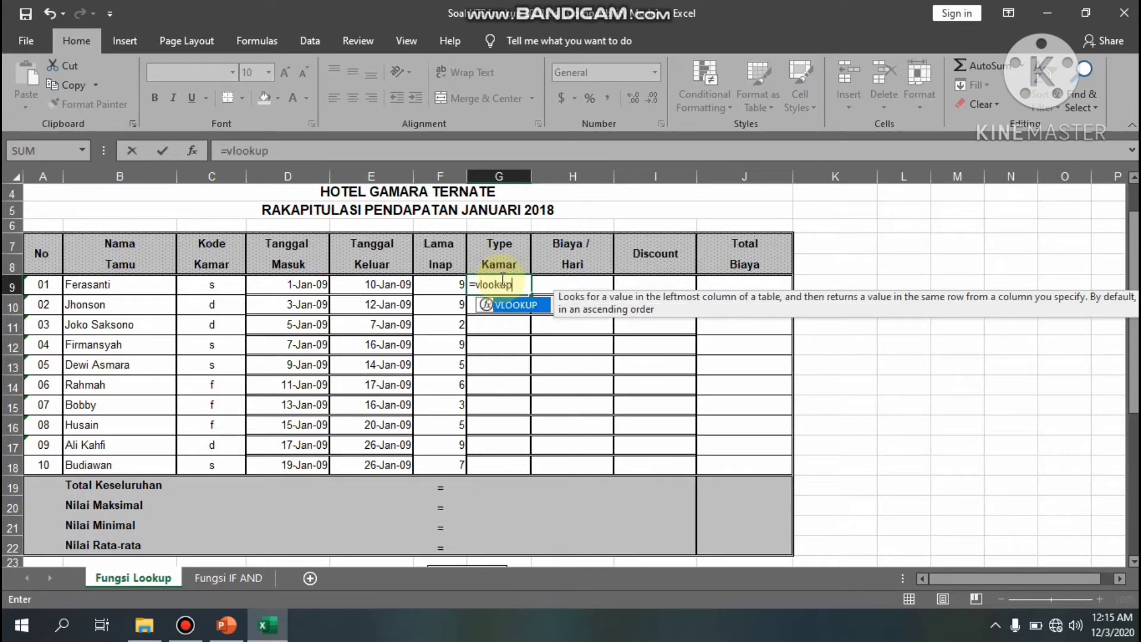
{"action": "type", "text": "("}
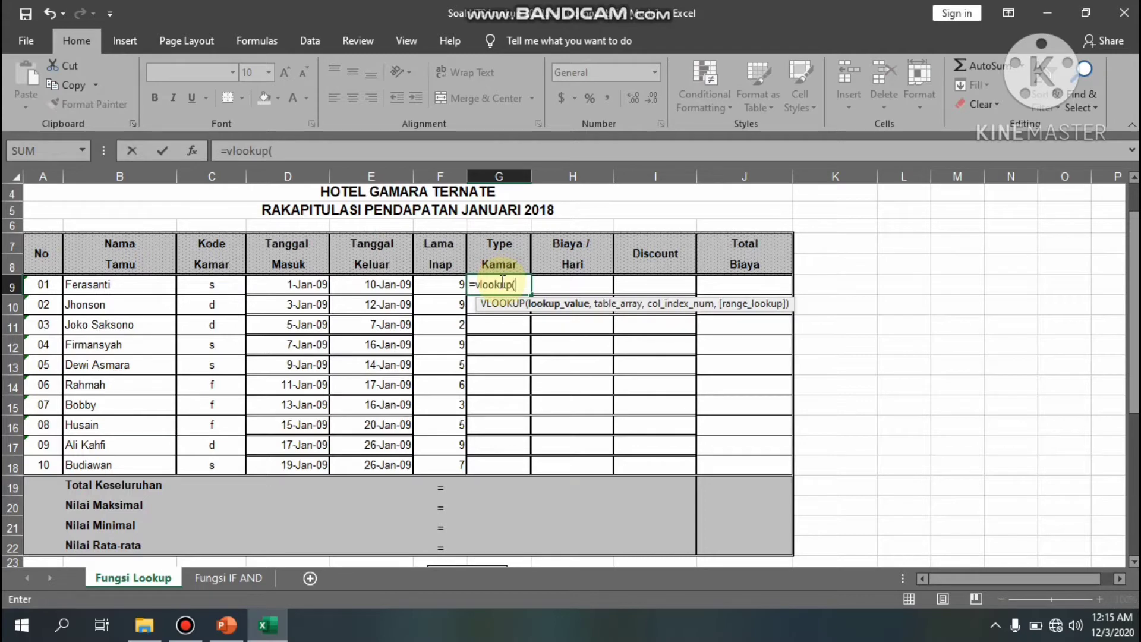
{"action": "left_click", "coordinate": [212, 291]}
{"action": "type", "text": ","}
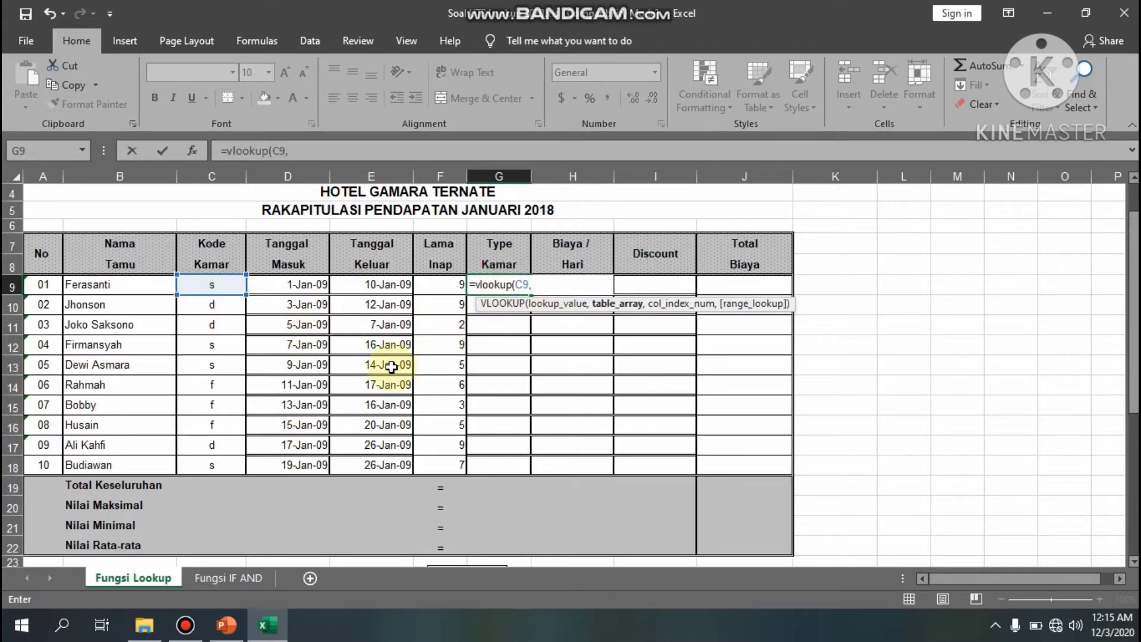
{"action": "scroll", "coordinate": [391, 366], "scroll_direction": "down", "scroll_amount": 5}
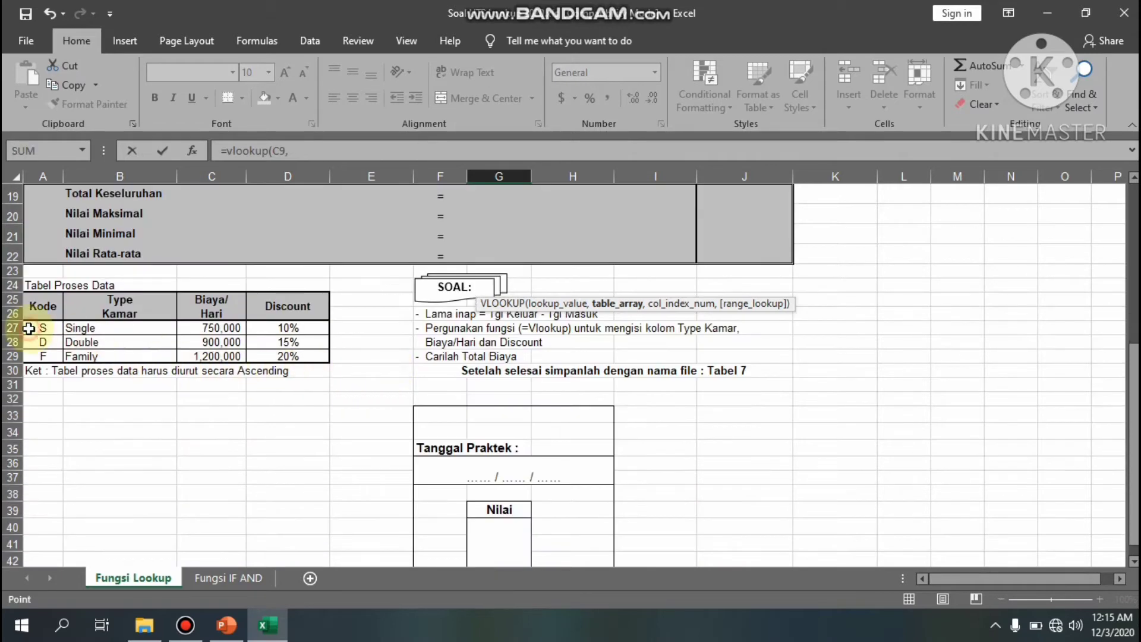
{"action": "left_click_drag", "start_coordinate": [29, 328], "coordinate": [292, 357]}
{"action": "scroll", "coordinate": [400, 238], "scroll_direction": "up", "scroll_amount": 6}
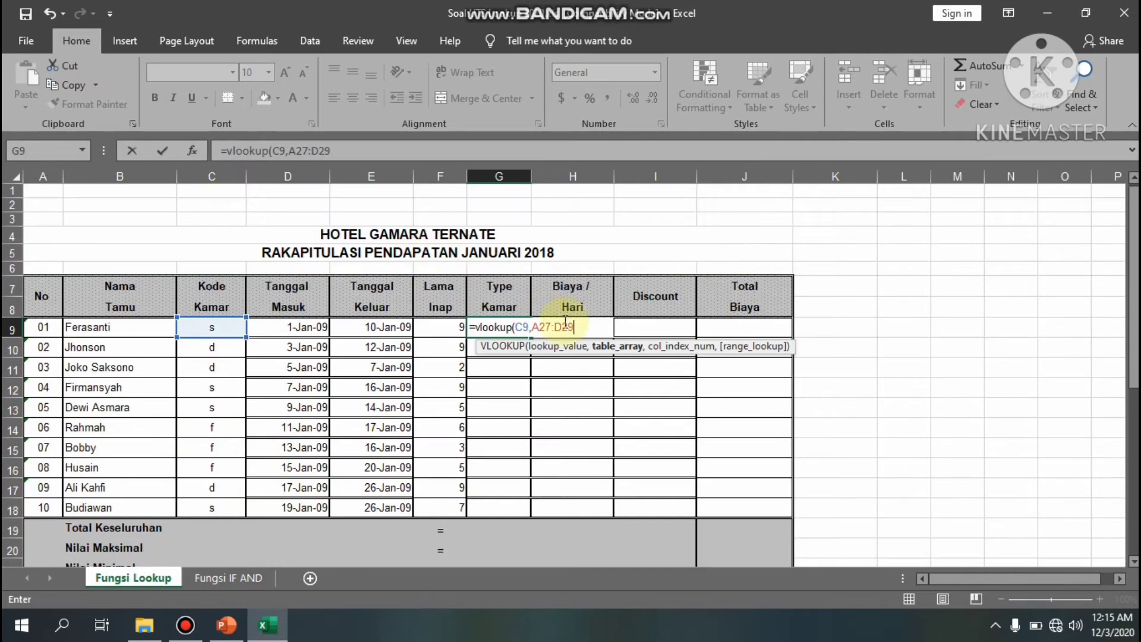
{"action": "type", "text": ","}
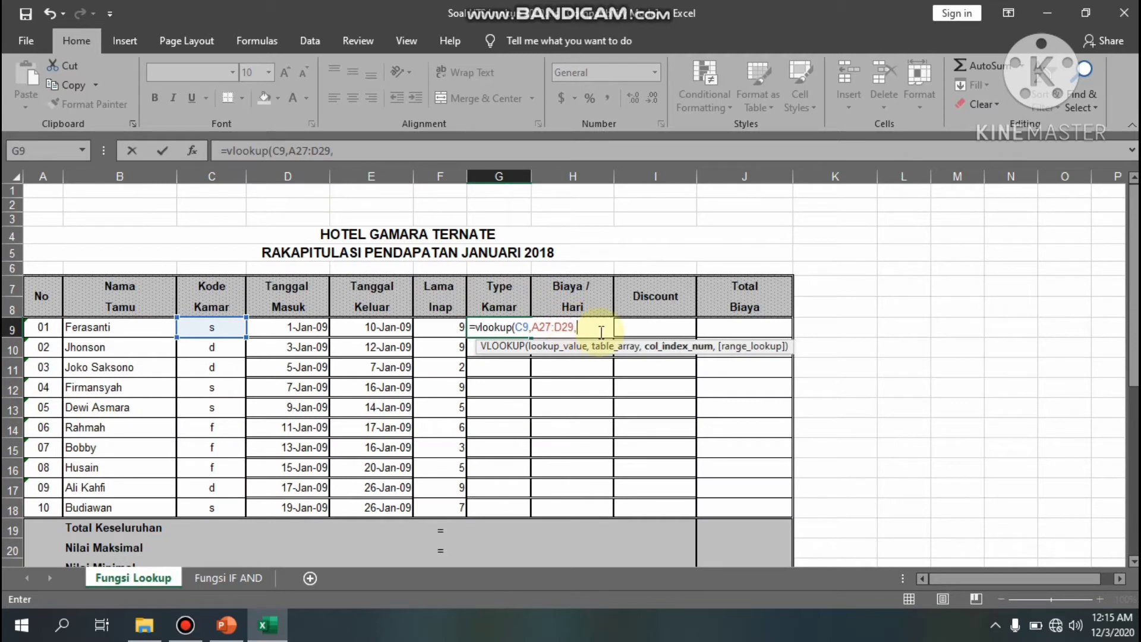
Lock the rows of the table range in the G9 formula so it reads A$27:D$29
{"action": "left_click", "coordinate": [539, 329]}
{"action": "type", "text": "$"}
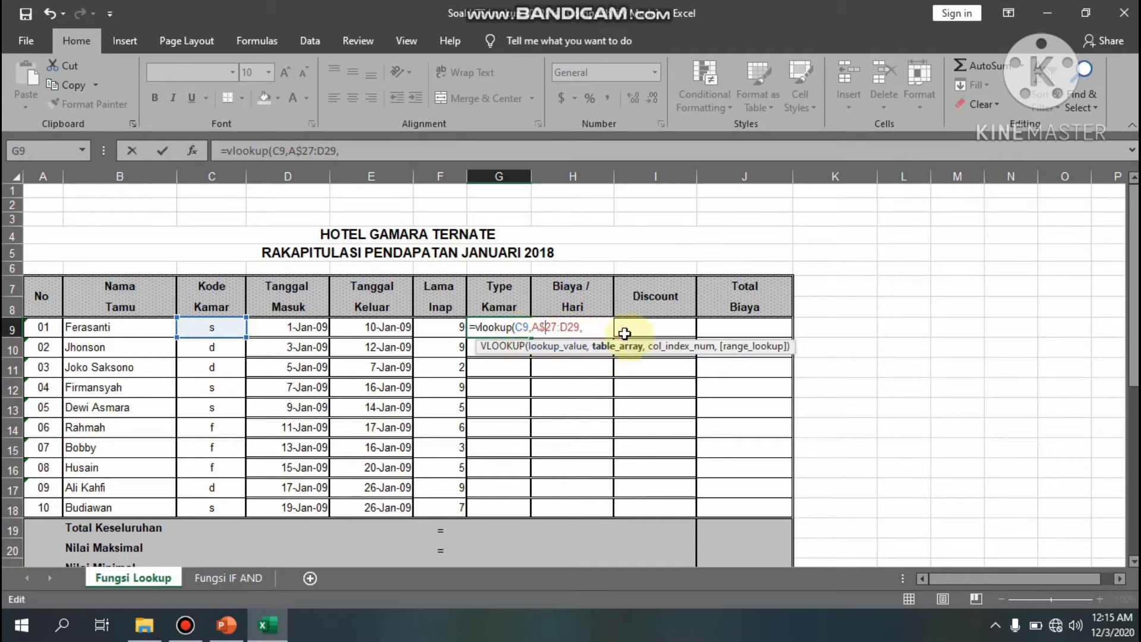
{"action": "left_click", "coordinate": [567, 327]}
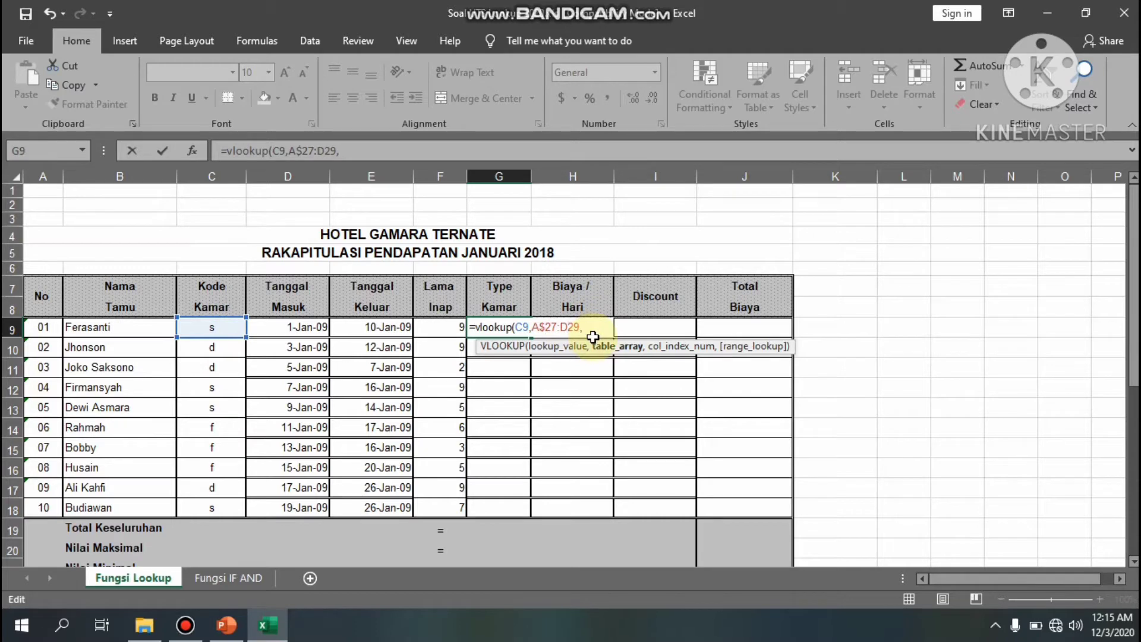
{"action": "type", "text": "$"}
Complete the G9 VLOOKUP formula with column index 2 and exact matching (FALSE)
{"action": "left_click", "coordinate": [600, 334]}
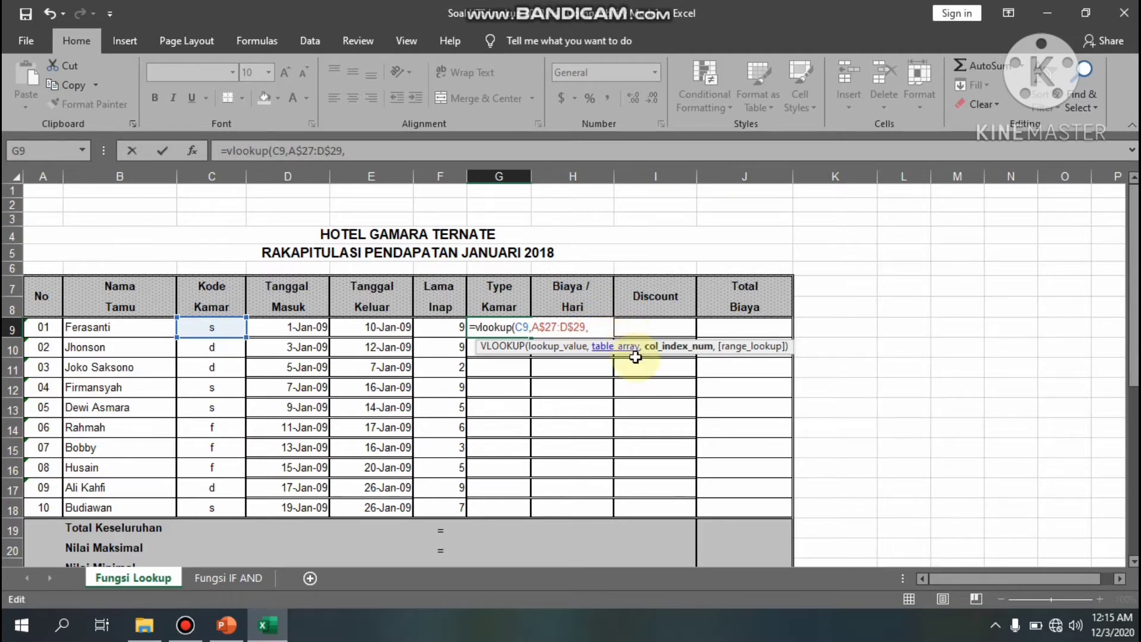
{"action": "scroll", "coordinate": [643, 358], "scroll_direction": "down", "scroll_amount": 3}
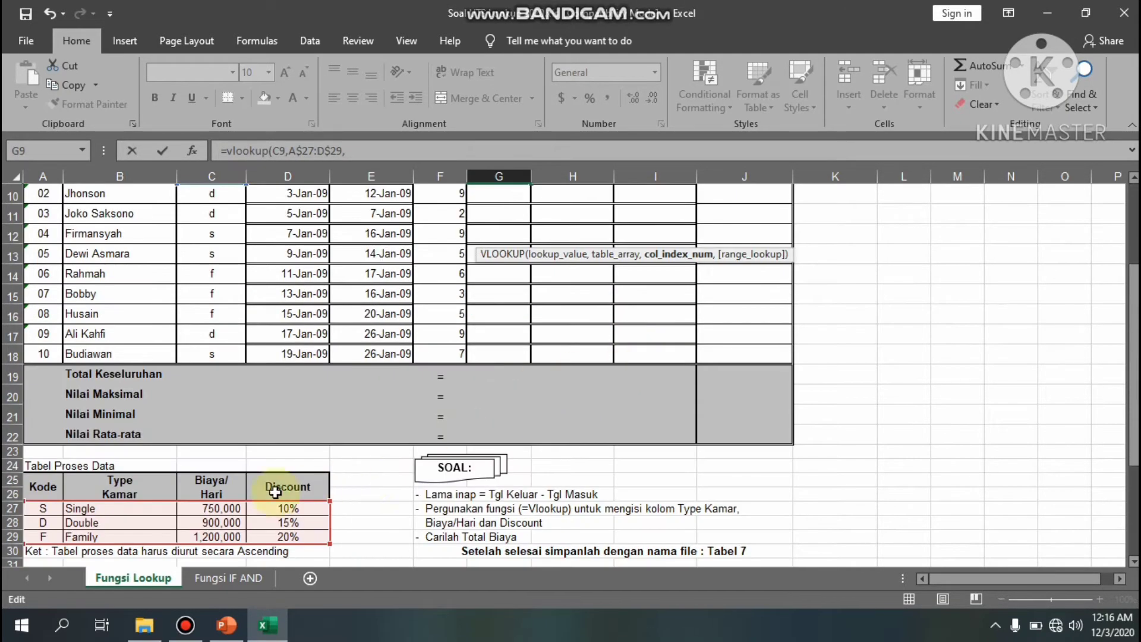
{"action": "scroll", "coordinate": [172, 467], "scroll_direction": "down", "scroll_amount": 1}
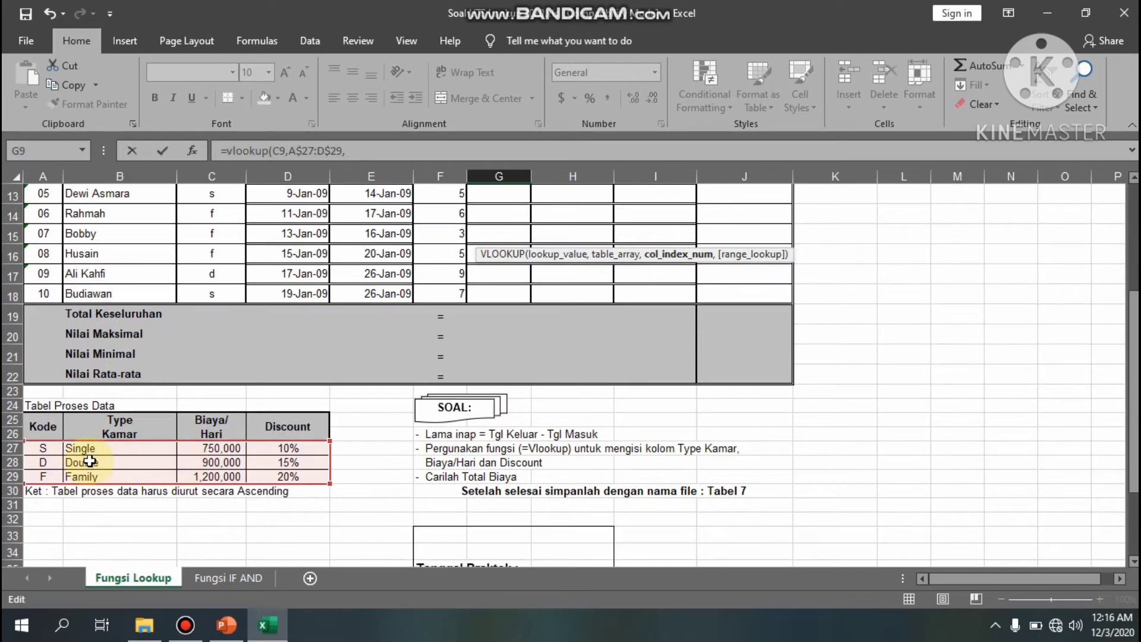
{"action": "scroll", "coordinate": [186, 466], "scroll_direction": "up", "scroll_amount": 4}
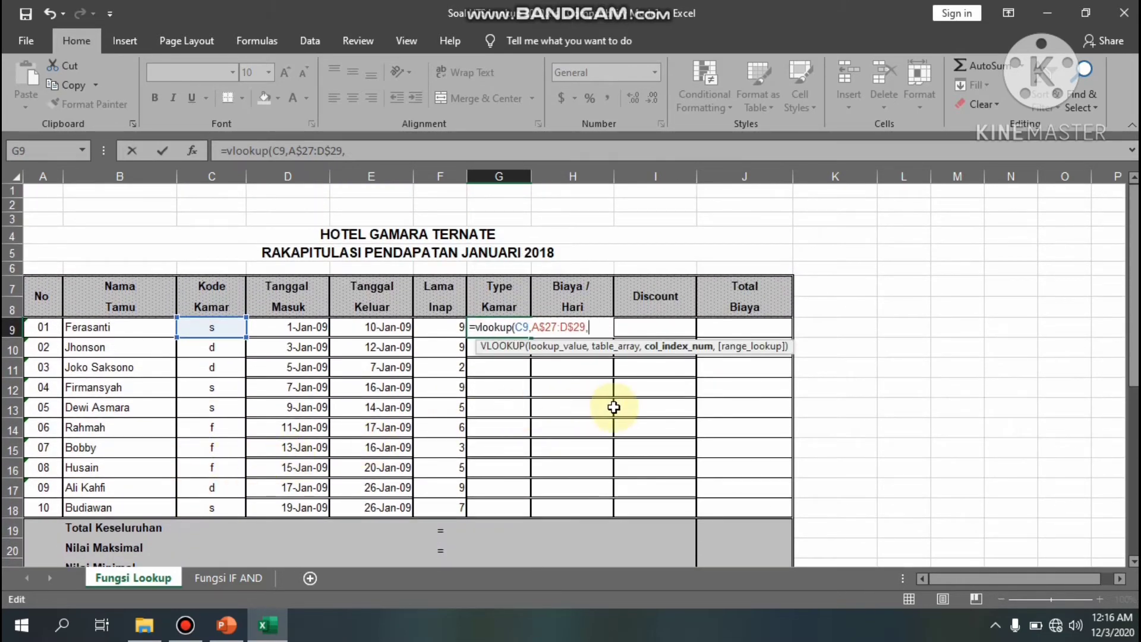
{"action": "type", "text": "2,"}
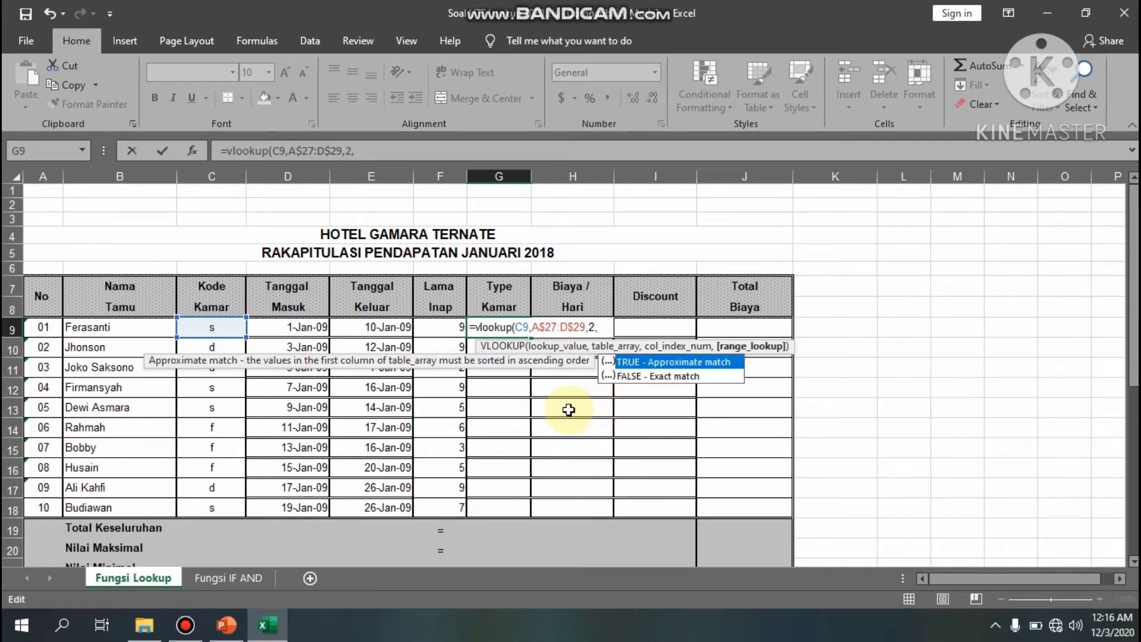
{"action": "type", "text": "fa"}
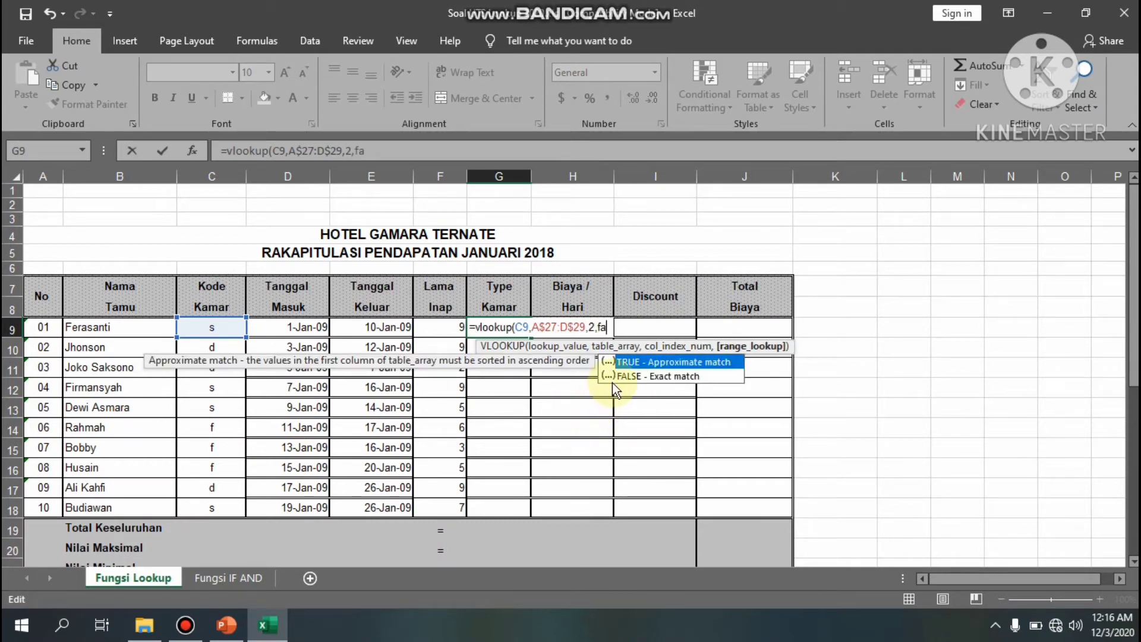
{"action": "type", "text": "lse)"}
{"action": "key", "text": "Return"}
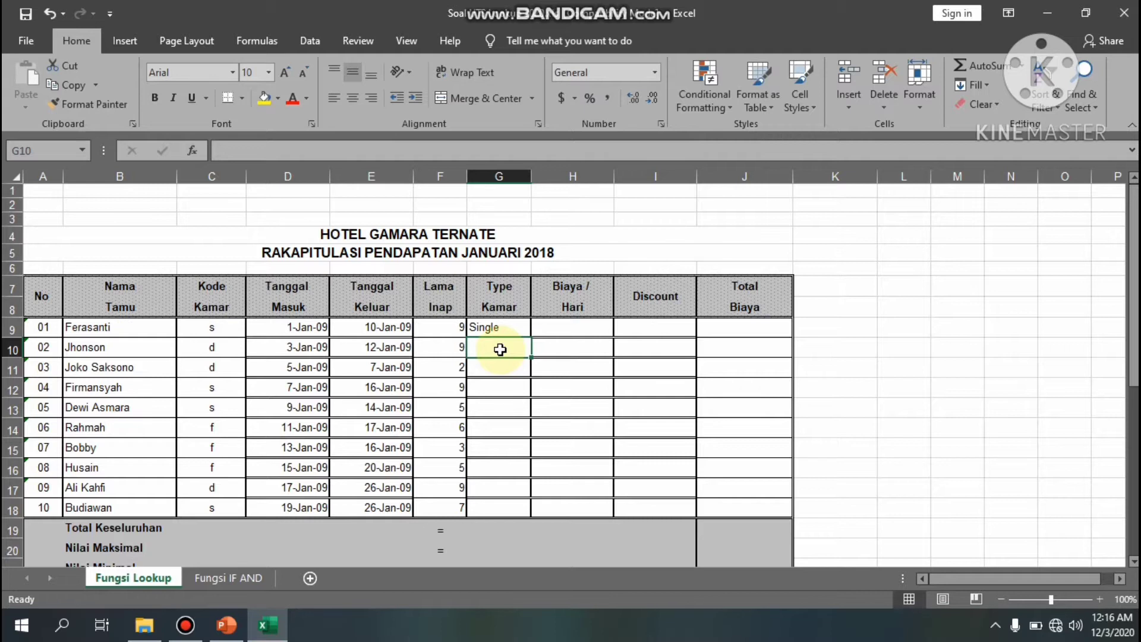
Begin a VLOOKUP formula in G10 with lookup value C10 and table range A27:D29
{"action": "type", "text": "="}
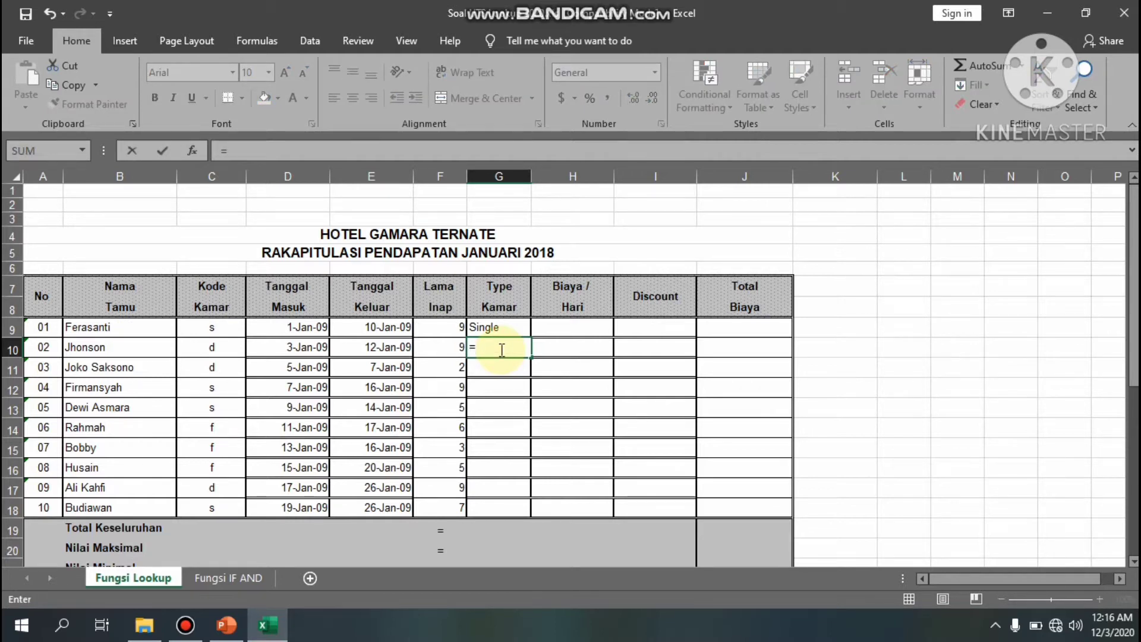
{"action": "type", "text": "vlooku"}
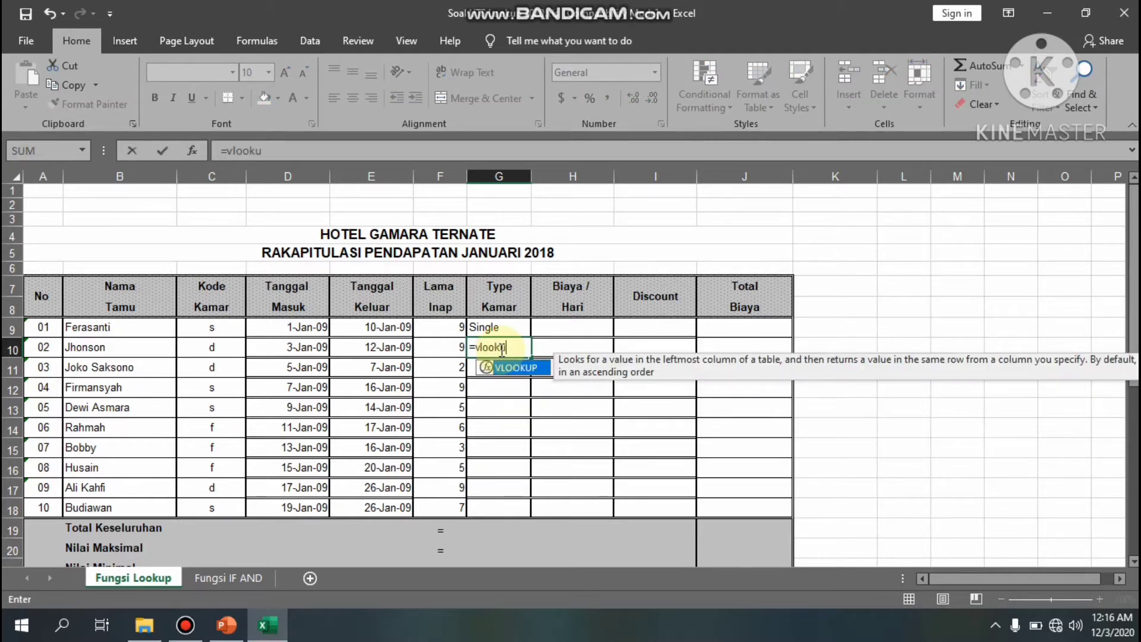
{"action": "type", "text": "p"}
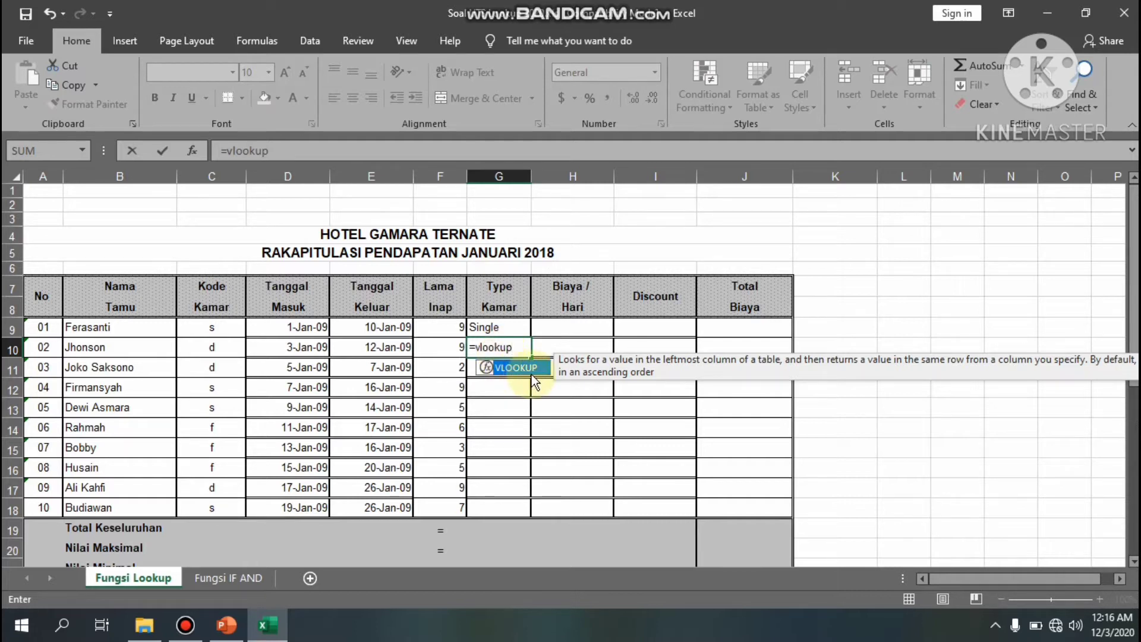
{"action": "type", "text": "("}
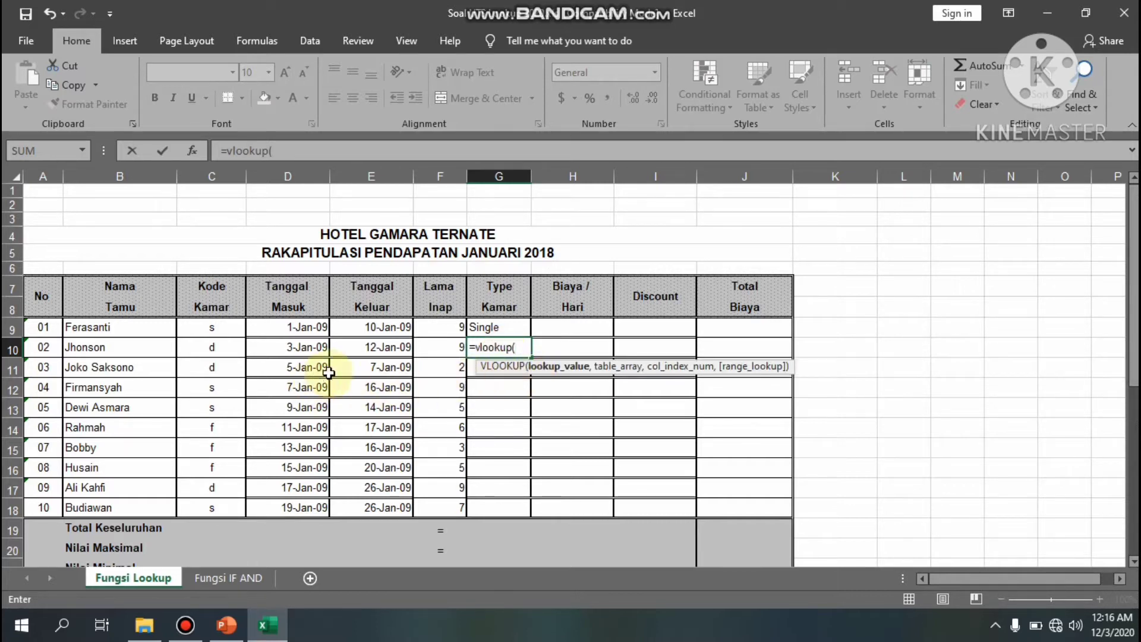
{"action": "left_click", "coordinate": [215, 353]}
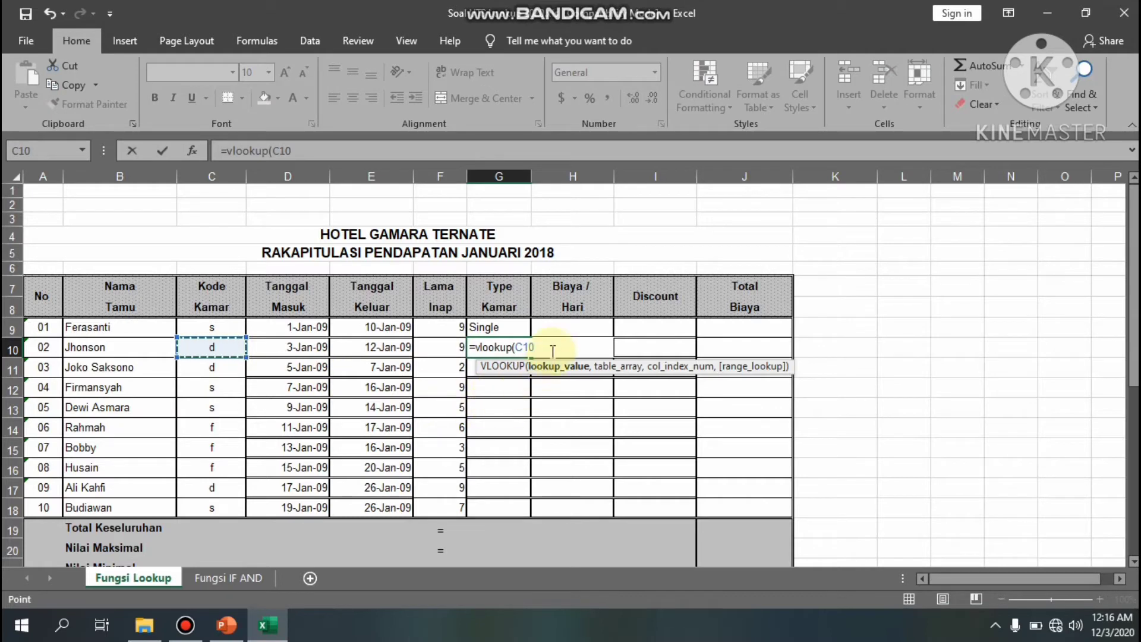
{"action": "type", "text": ","}
{"action": "scroll", "coordinate": [426, 378], "scroll_direction": "down", "scroll_amount": 3}
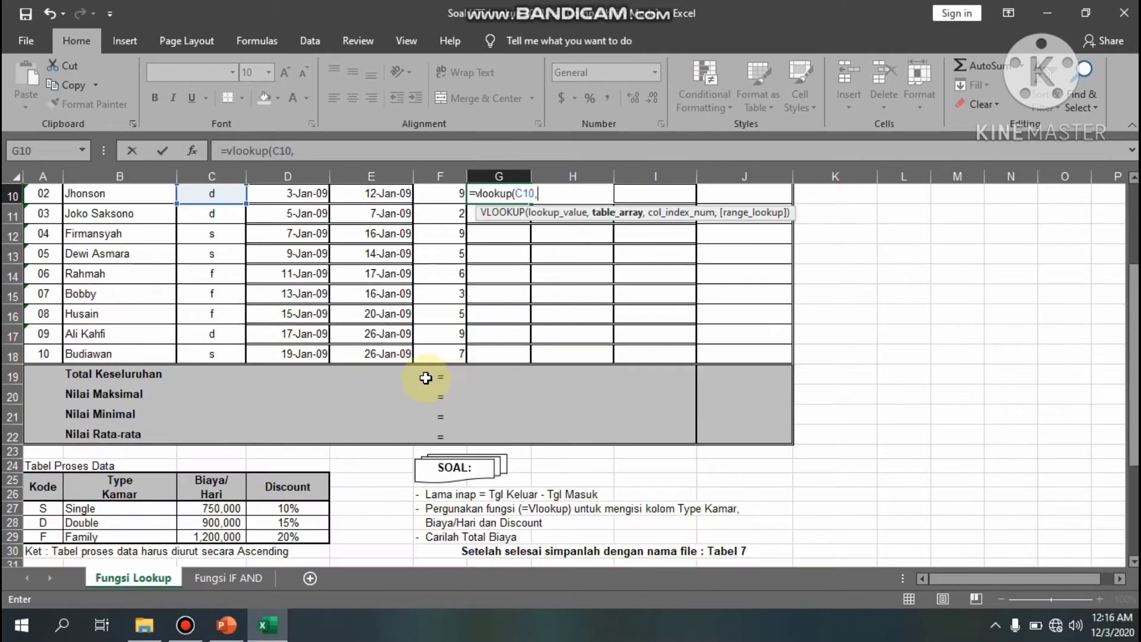
{"action": "scroll", "coordinate": [426, 378], "scroll_direction": "down", "scroll_amount": 3}
{"action": "left_click", "coordinate": [42, 328]}
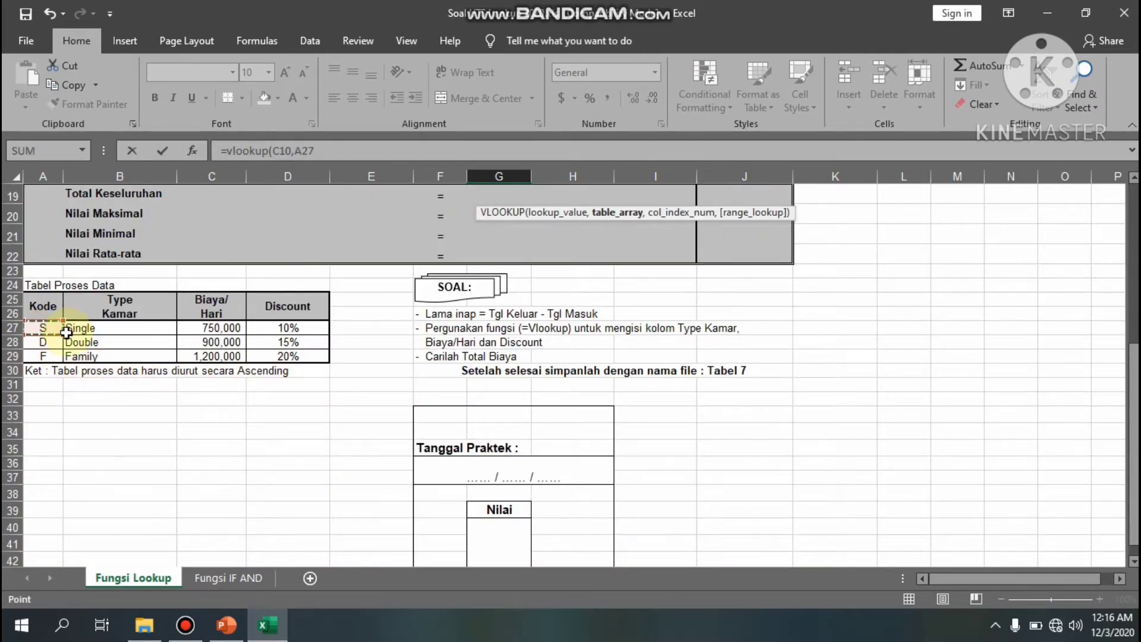
{"action": "left_click_drag", "start_coordinate": [66, 332], "coordinate": [312, 356]}
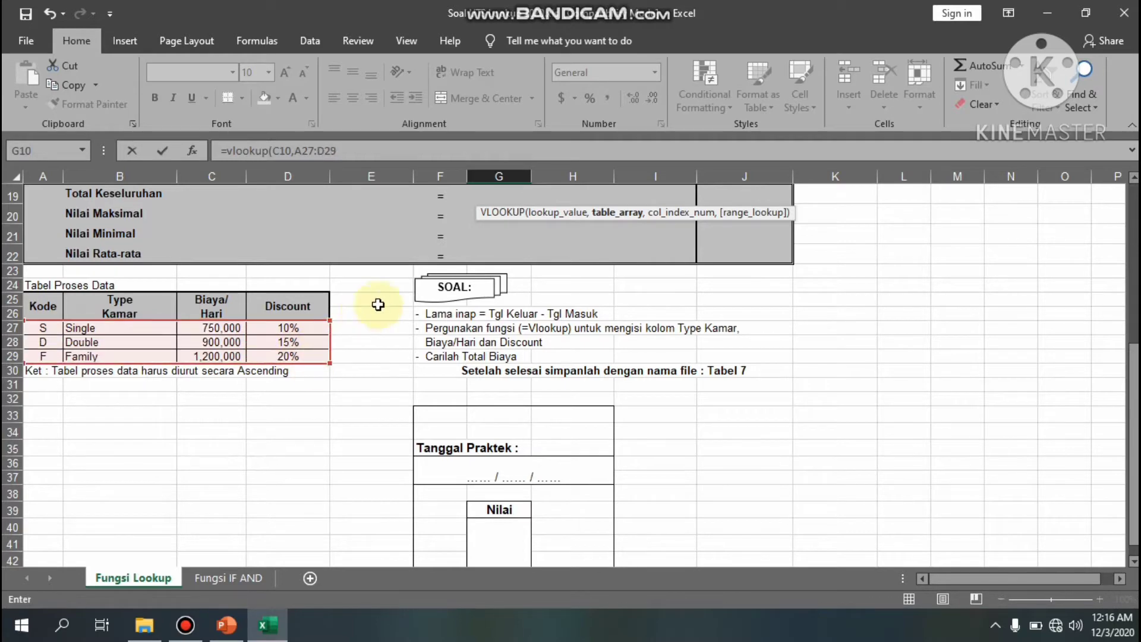
Lock the rows of the table range in the G10 formula so it reads A$27:D$29
{"action": "scroll", "coordinate": [378, 305], "scroll_direction": "up", "scroll_amount": 5}
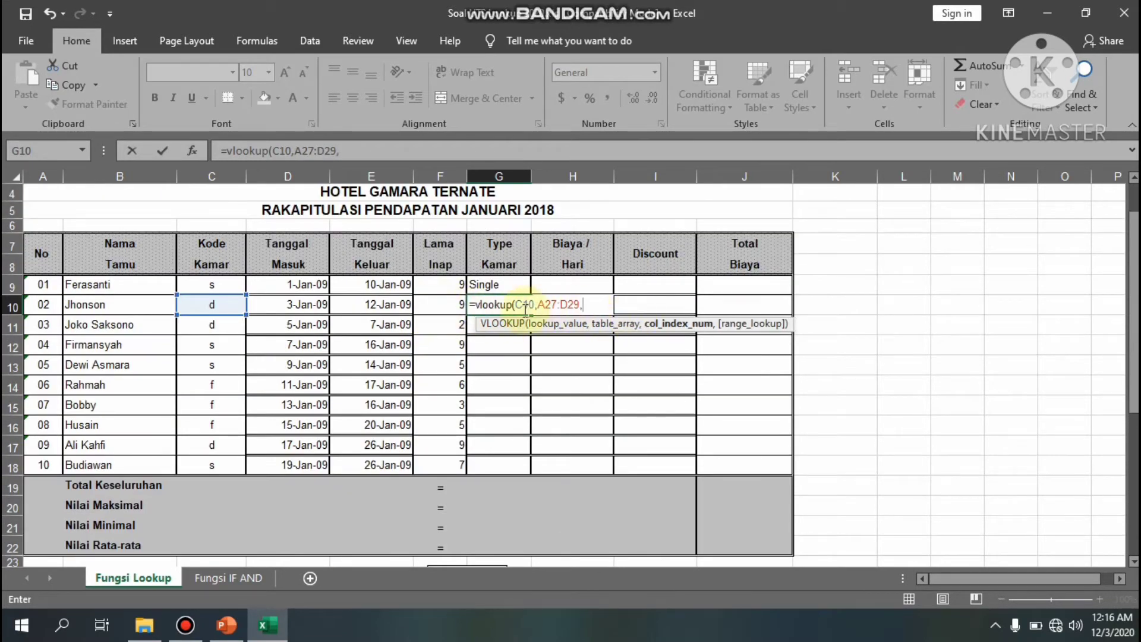
{"action": "left_click", "coordinate": [550, 305]}
{"action": "type", "text": "$"}
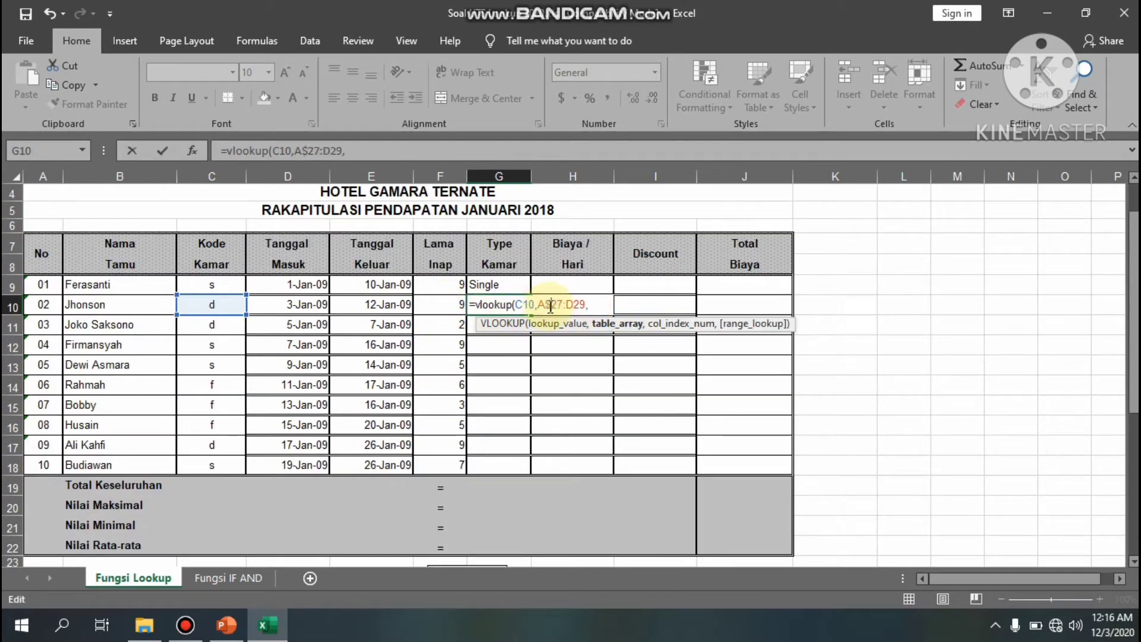
{"action": "left_click", "coordinate": [573, 305]}
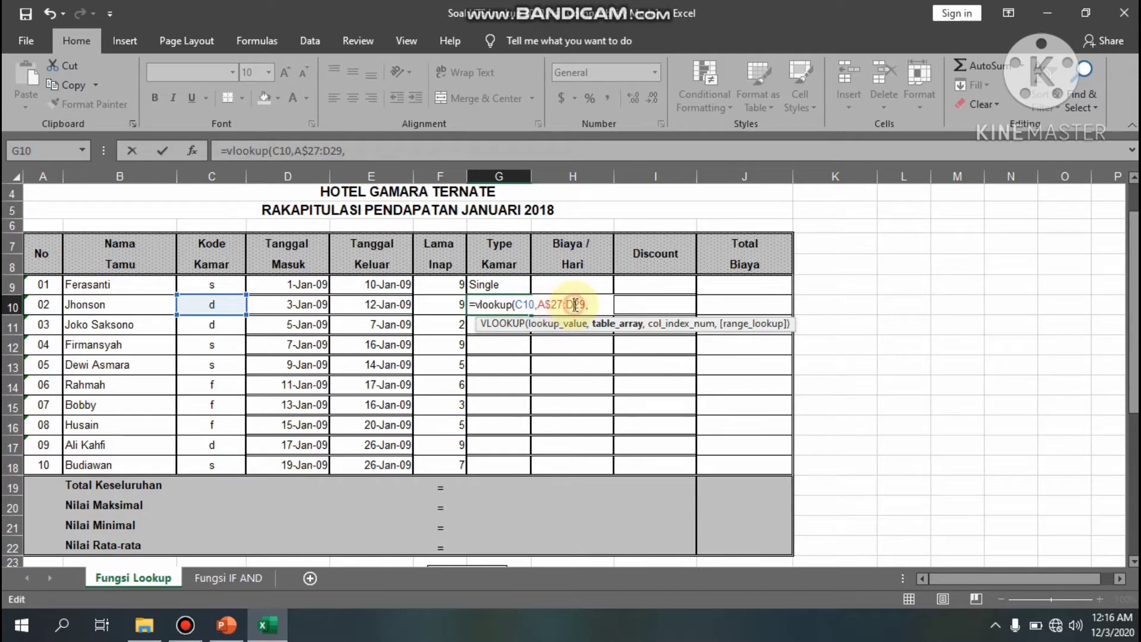
{"action": "type", "text": "$"}
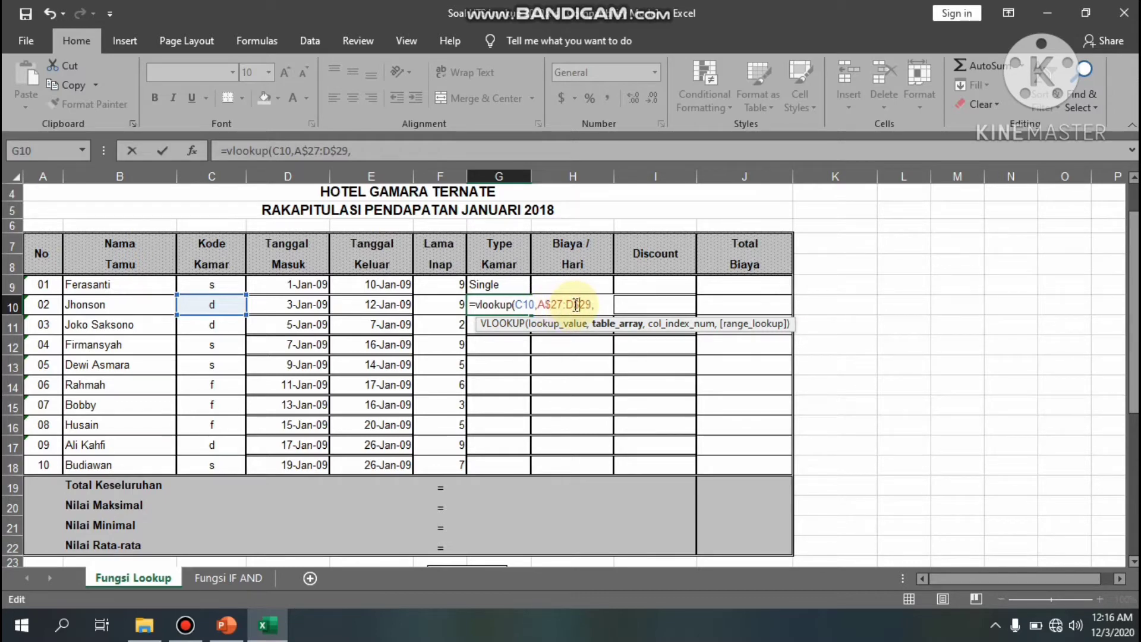
Complete the G10 VLOOKUP formula with column index 2 and exact matching (FALSE)
{"action": "left_click", "coordinate": [606, 303]}
{"action": "scroll", "coordinate": [542, 351], "scroll_direction": "down", "scroll_amount": 1}
{"action": "scroll", "coordinate": [543, 350], "scroll_direction": "up", "scroll_amount": 1}
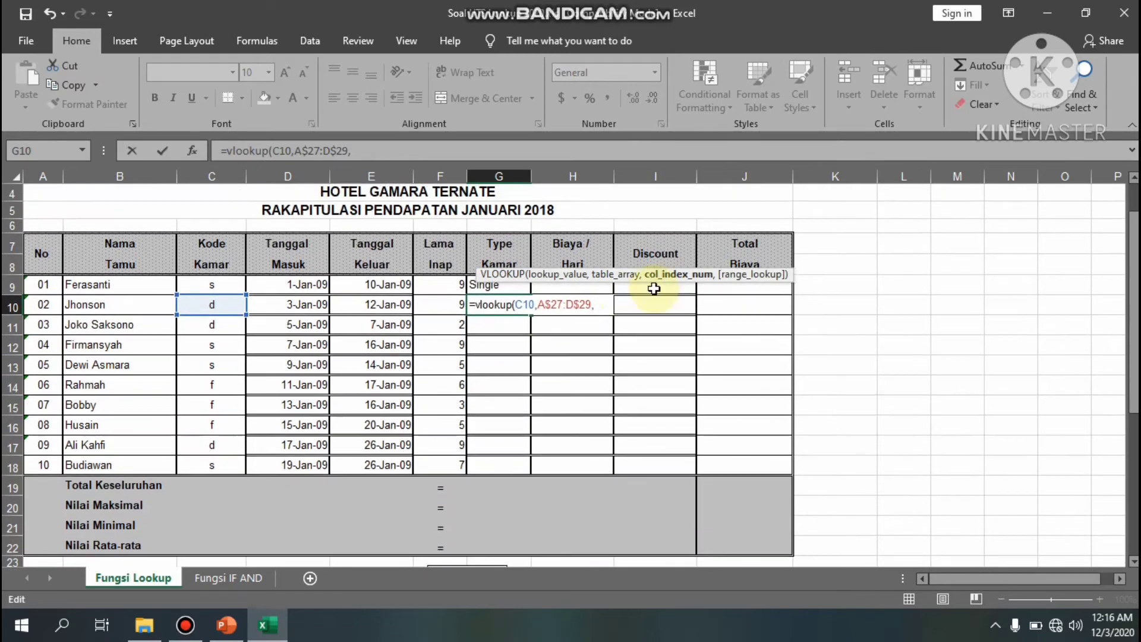
{"action": "type", "text": "2,fa"}
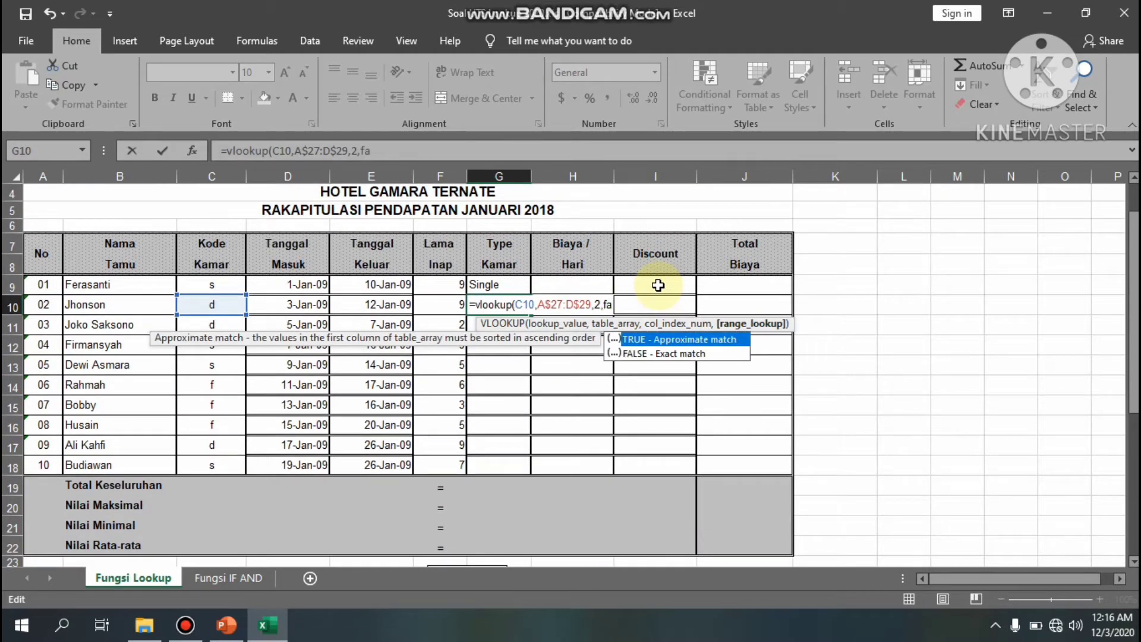
{"action": "type", "text": "lse"}
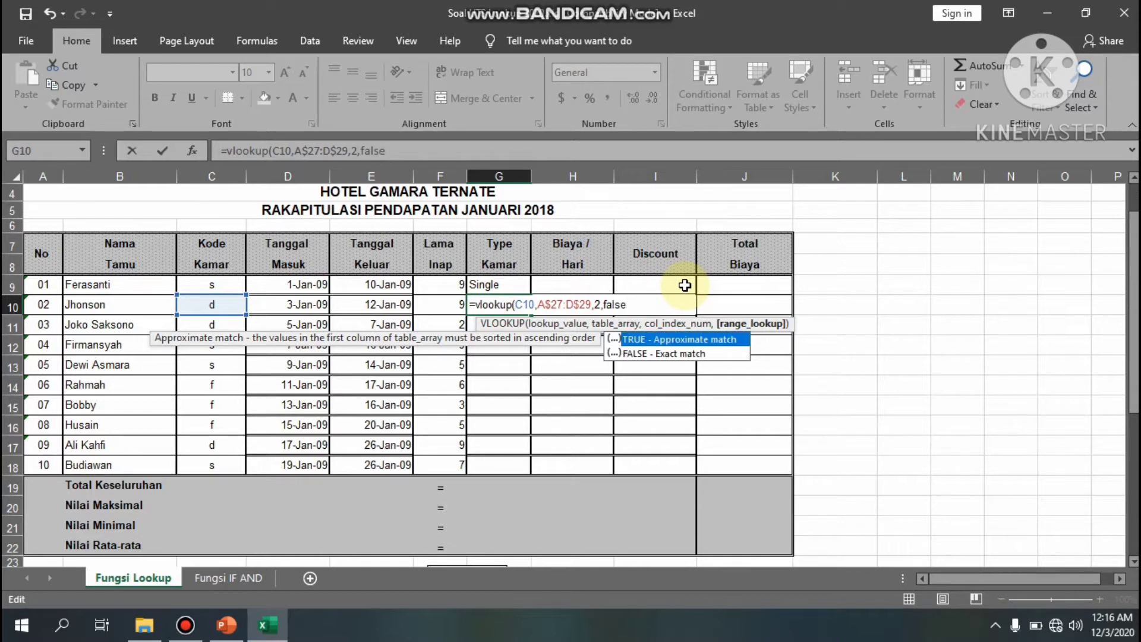
{"action": "type", "text": ")"}
{"action": "key", "text": "Return"}
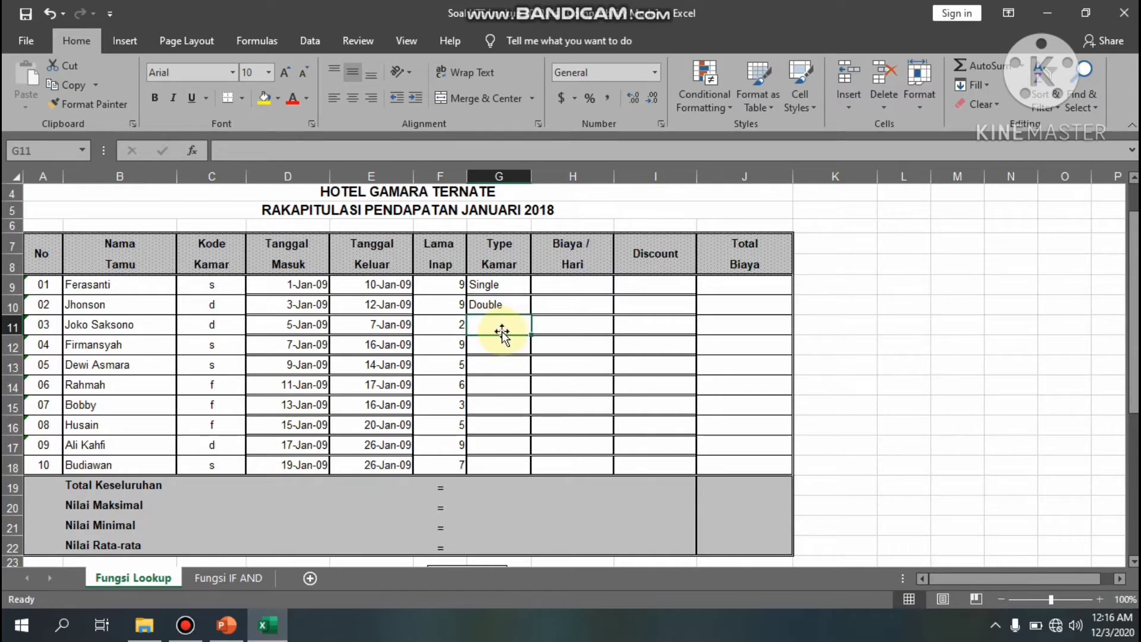
Begin a VLOOKUP formula in G11 with lookup value C11 and table range A27:D29
{"action": "type", "text": "="}
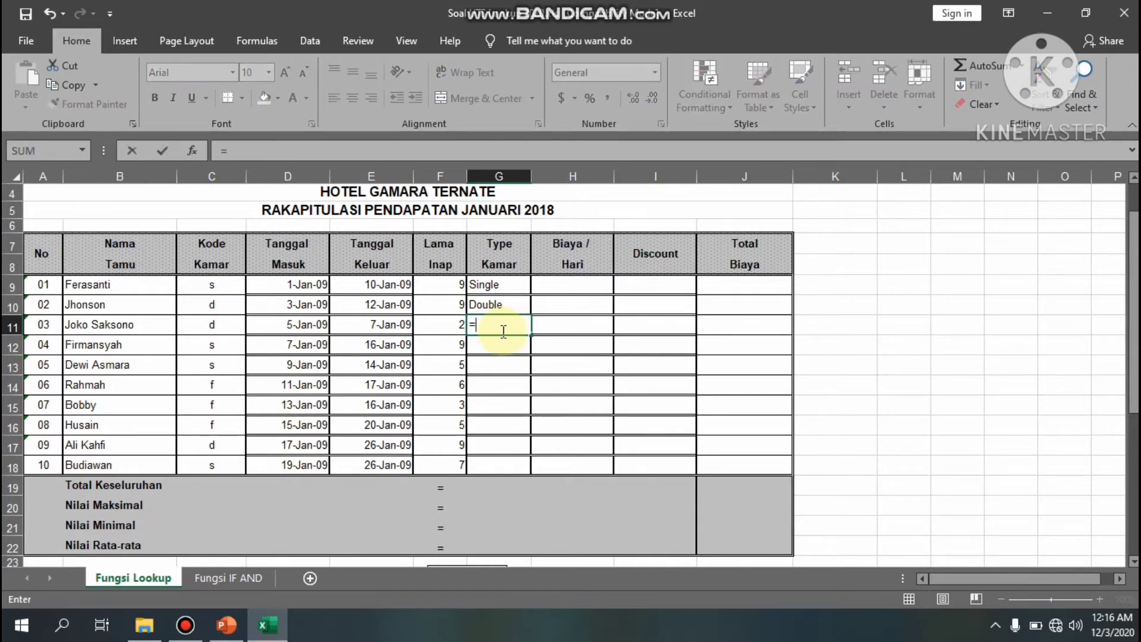
{"action": "type", "text": "vlooku"}
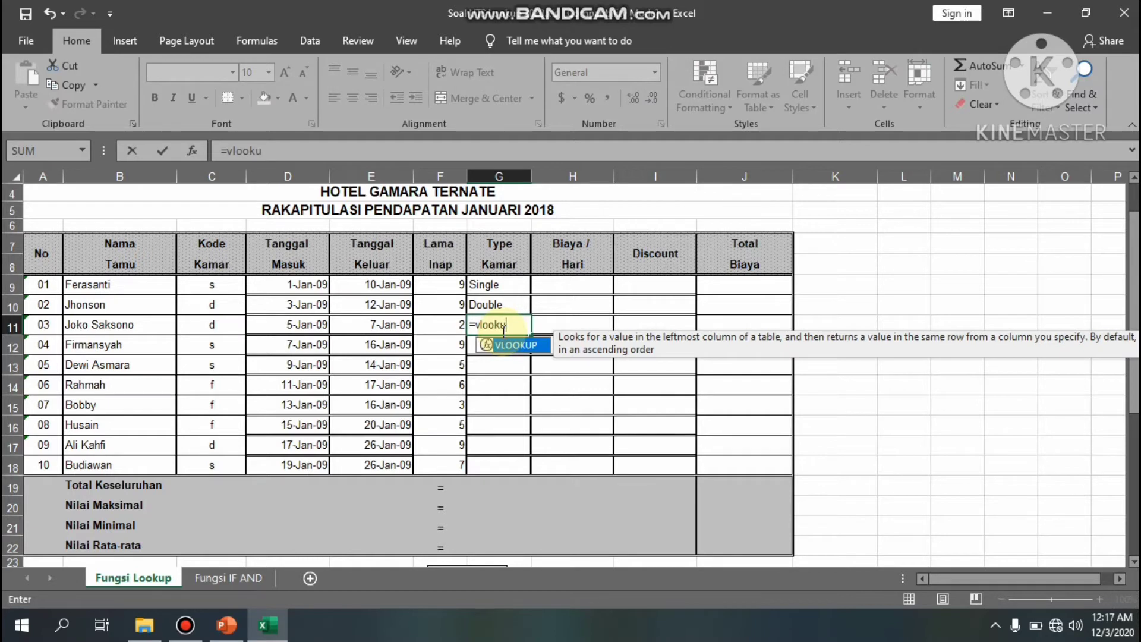
{"action": "type", "text": "p("}
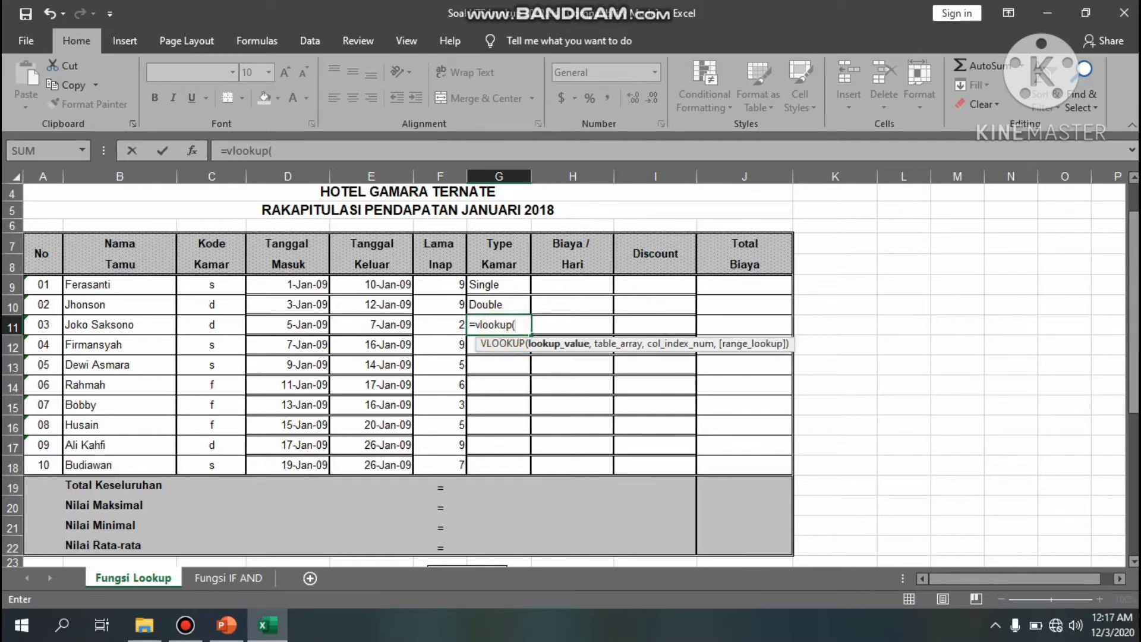
{"action": "left_click", "coordinate": [206, 325]}
{"action": "type", "text": ","}
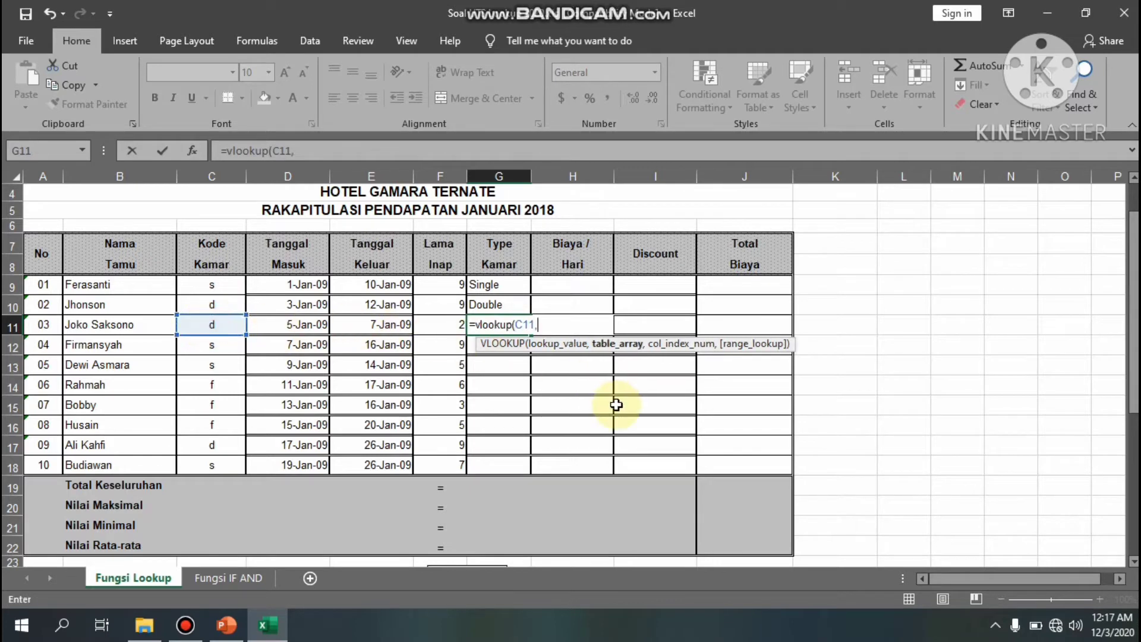
{"action": "scroll", "coordinate": [616, 405], "scroll_direction": "down", "scroll_amount": 4}
{"action": "left_click", "coordinate": [44, 388]}
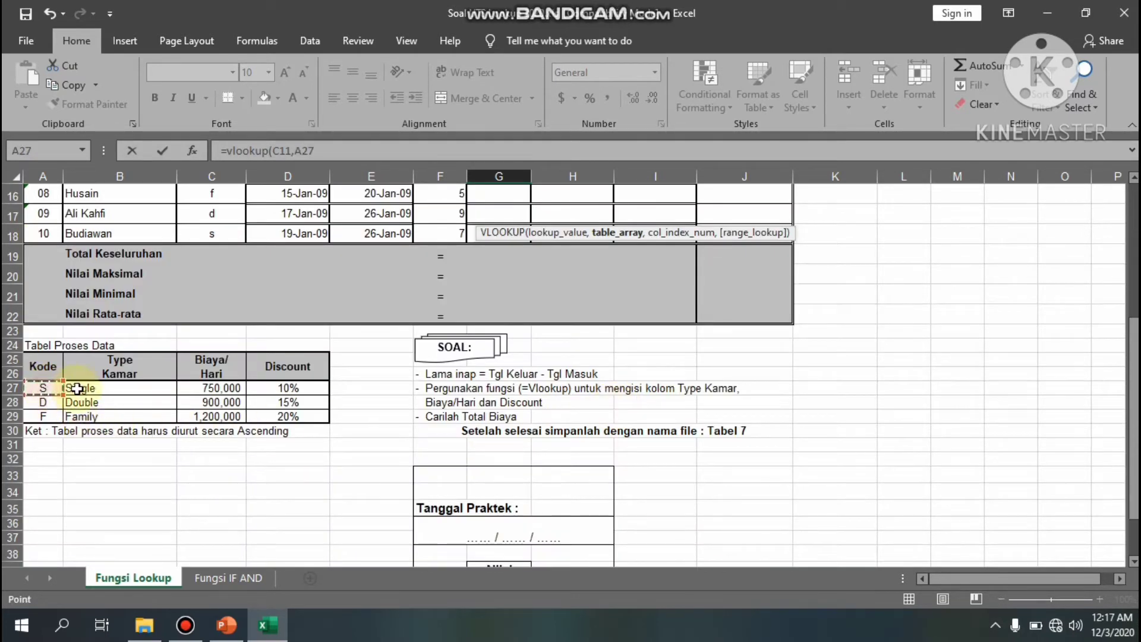
{"action": "left_click_drag", "start_coordinate": [147, 396], "coordinate": [326, 429]}
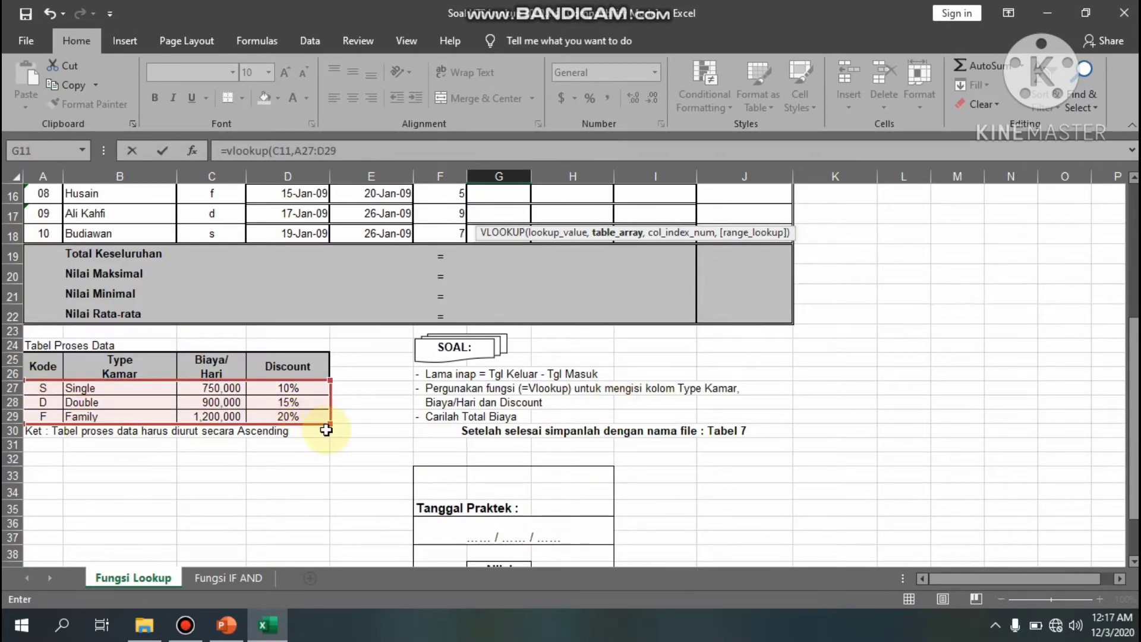
Lock the rows of the table range in the G11 formula so it reads A$27:D$29
{"action": "scroll", "coordinate": [613, 420], "scroll_direction": "up", "scroll_amount": 5}
{"action": "type", "text": ","}
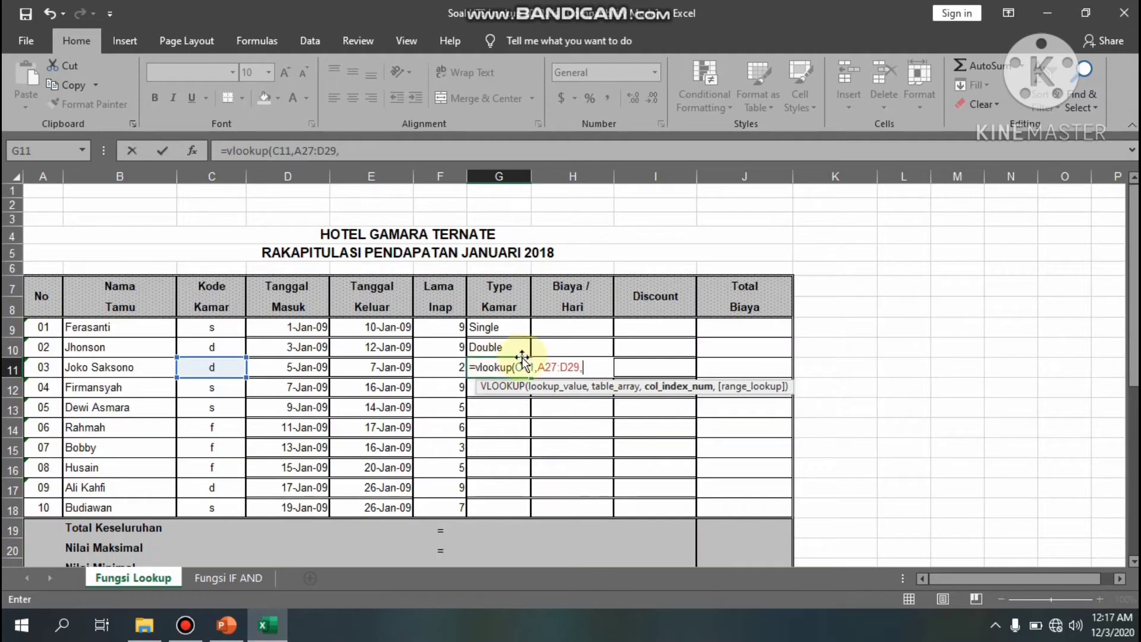
{"action": "left_click", "coordinate": [544, 368]}
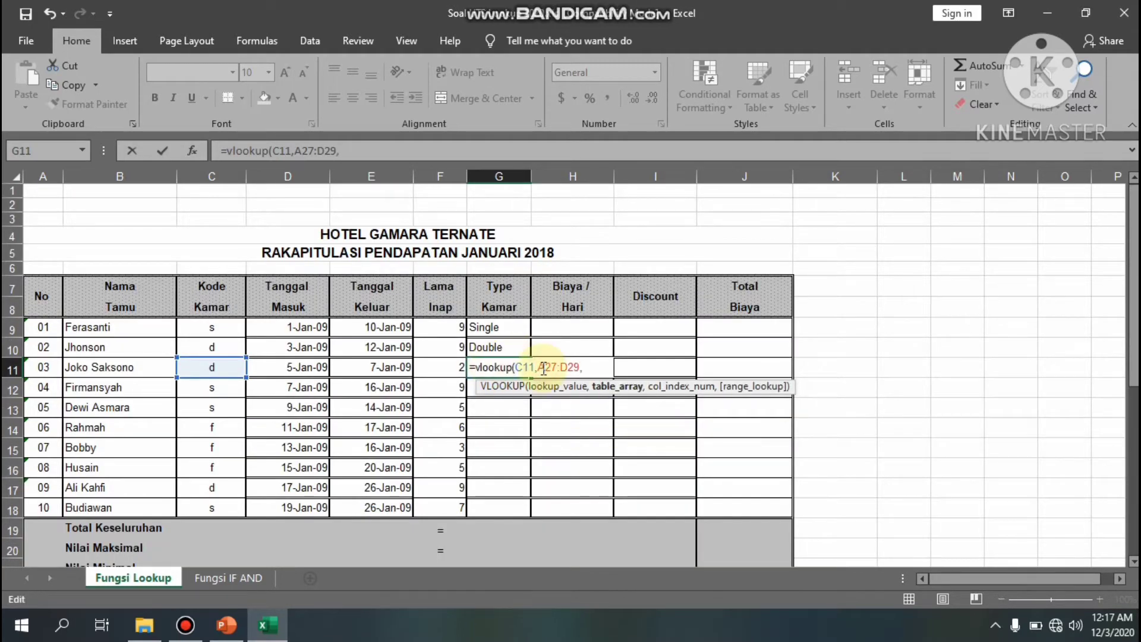
{"action": "type", "text": "$"}
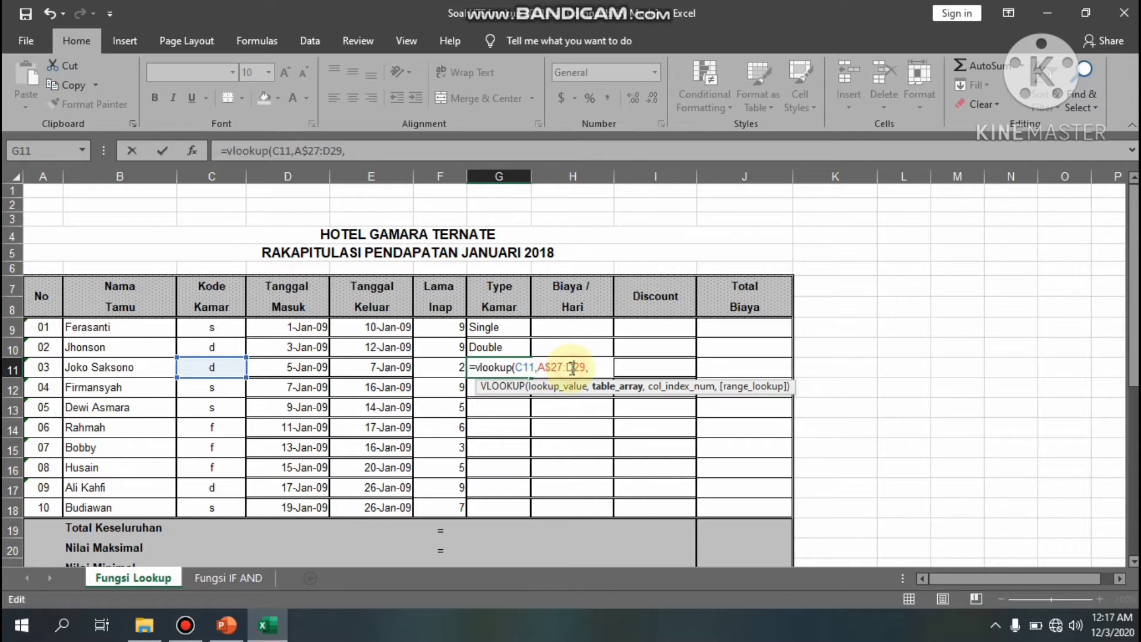
{"action": "left_click", "coordinate": [572, 369]}
{"action": "type", "text": "$"}
Complete the G11 VLOOKUP formula with column index 2 and exact matching (FALSE)
{"action": "left_click", "coordinate": [601, 367]}
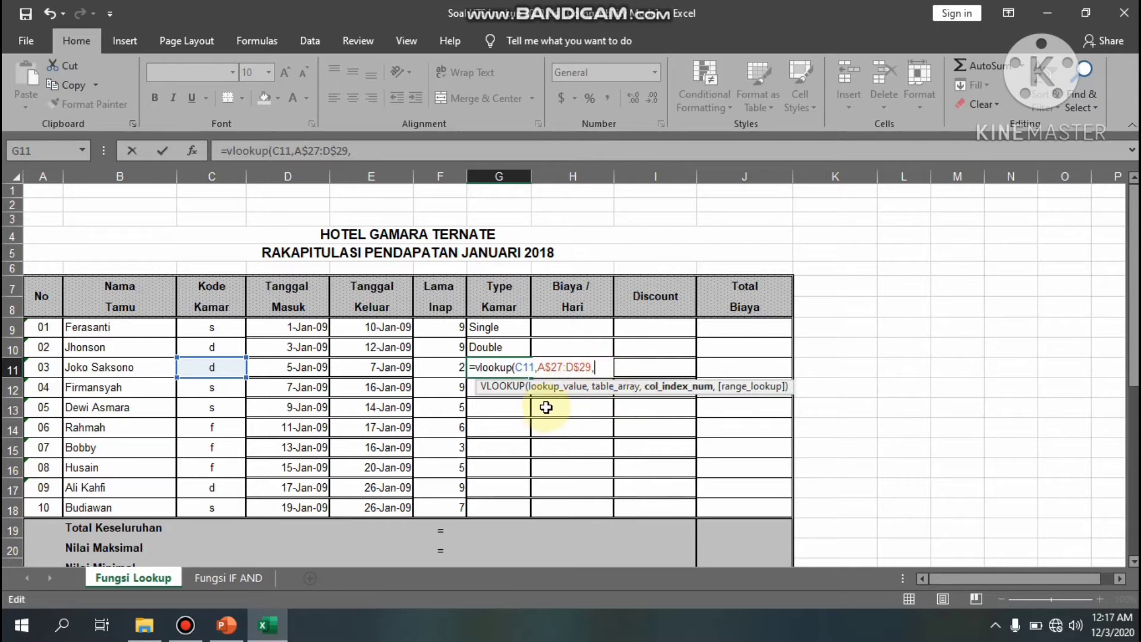
{"action": "type", "text": "2,"}
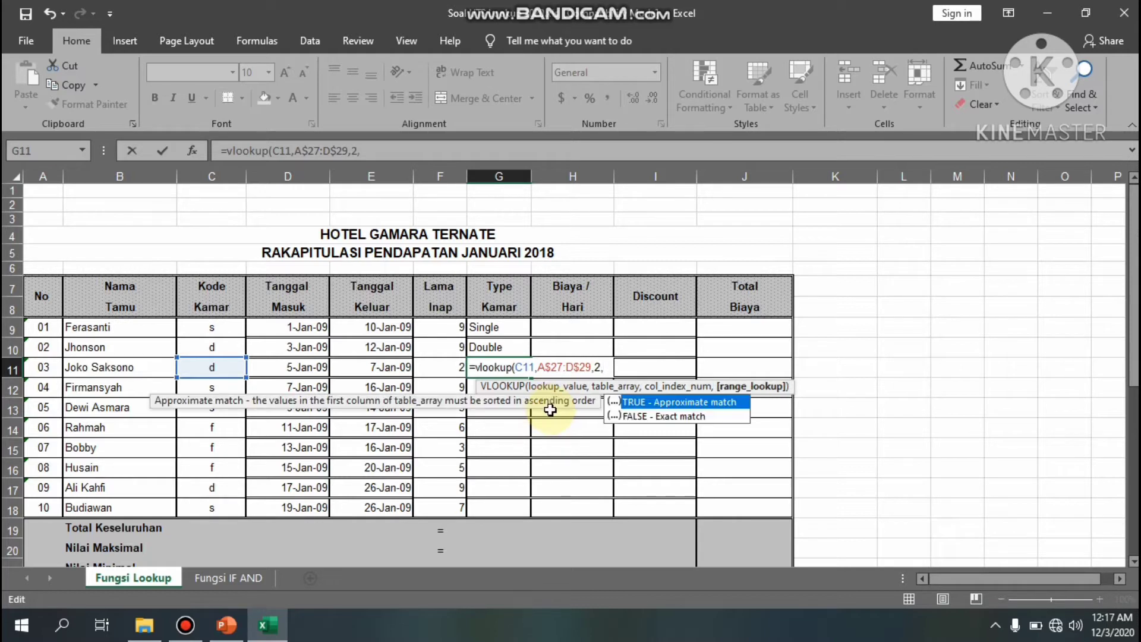
{"action": "type", "text": "fal"}
{"action": "type", "text": "s"}
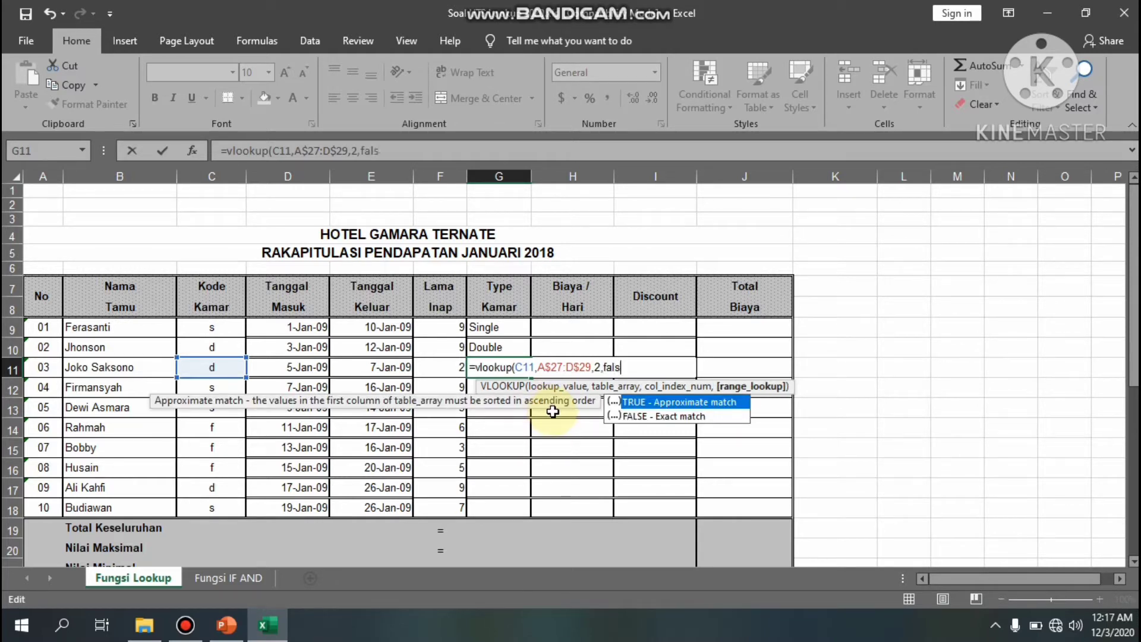
{"action": "type", "text": ")"}
{"action": "key", "text": "Return"}
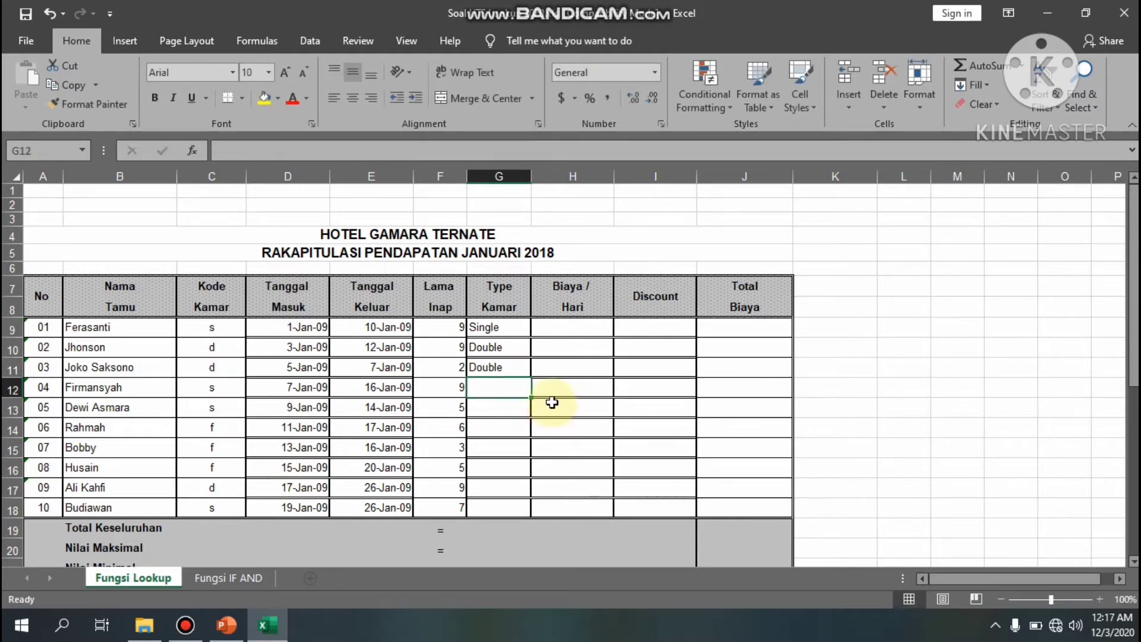
Fill the Type Kamar formula from G11 down through G18
{"action": "left_click", "coordinate": [500, 363]}
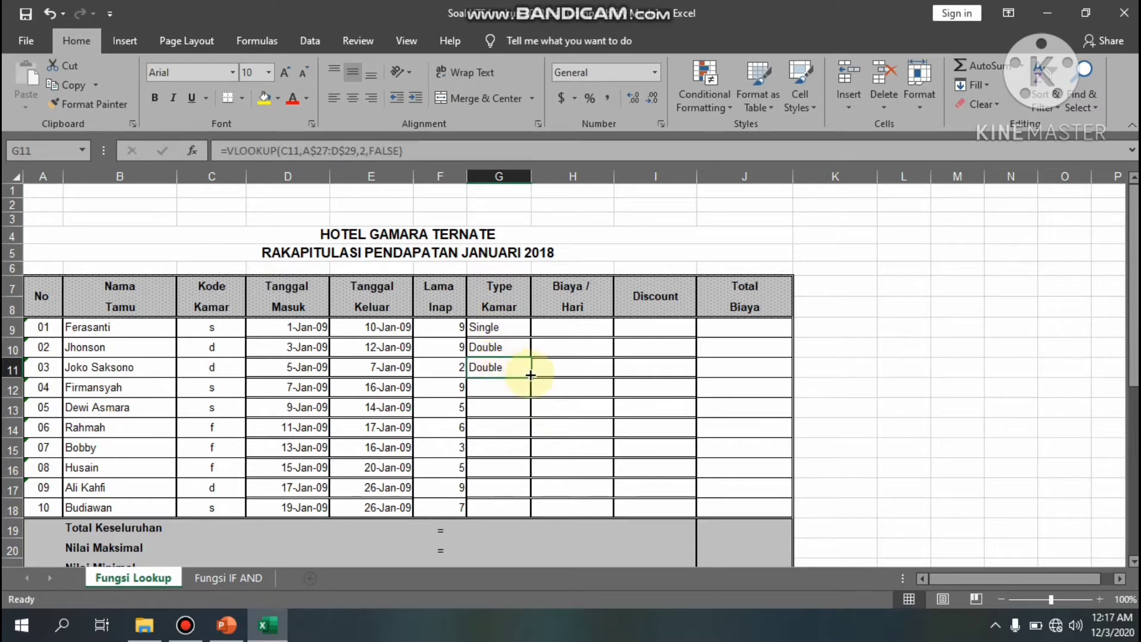
{"action": "left_click_drag", "start_coordinate": [530, 376], "coordinate": [528, 515]}
{"action": "left_click", "coordinate": [512, 404]}
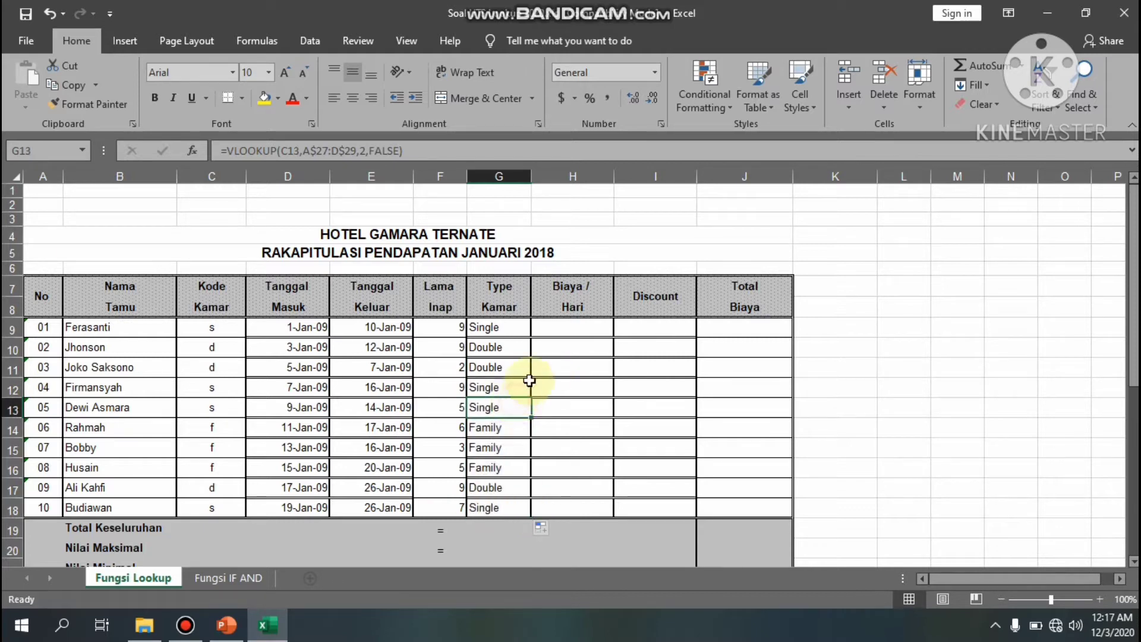
Begin a VLOOKUP formula in H9, the first Biaya / Hari cell, with C9 as the lookup value
{"action": "left_click", "coordinate": [564, 329]}
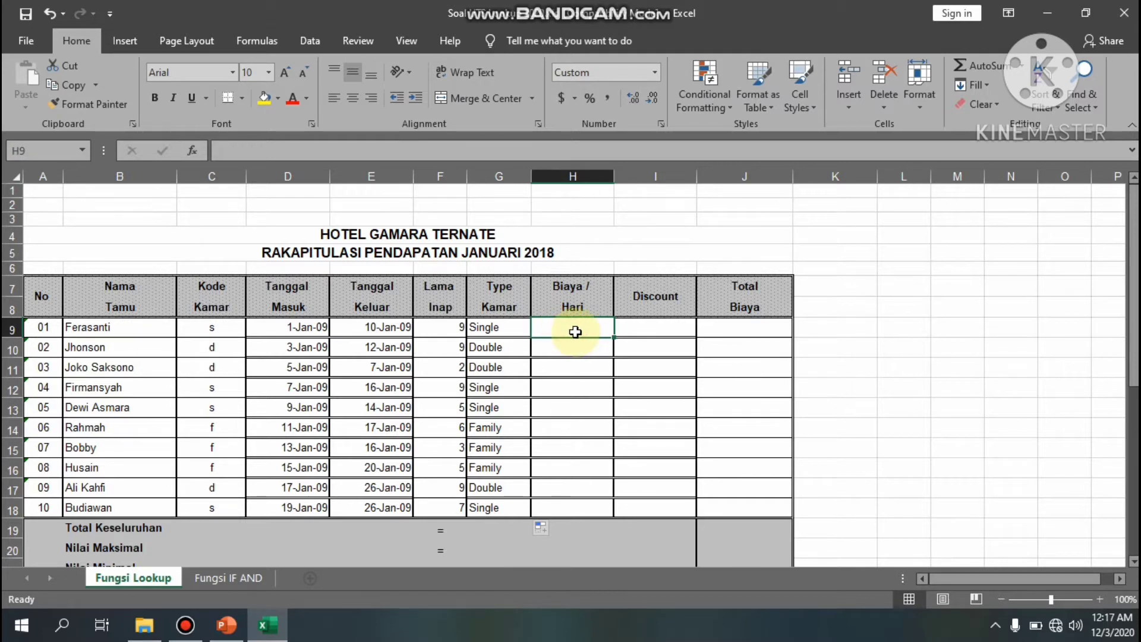
{"action": "type", "text": "=v"}
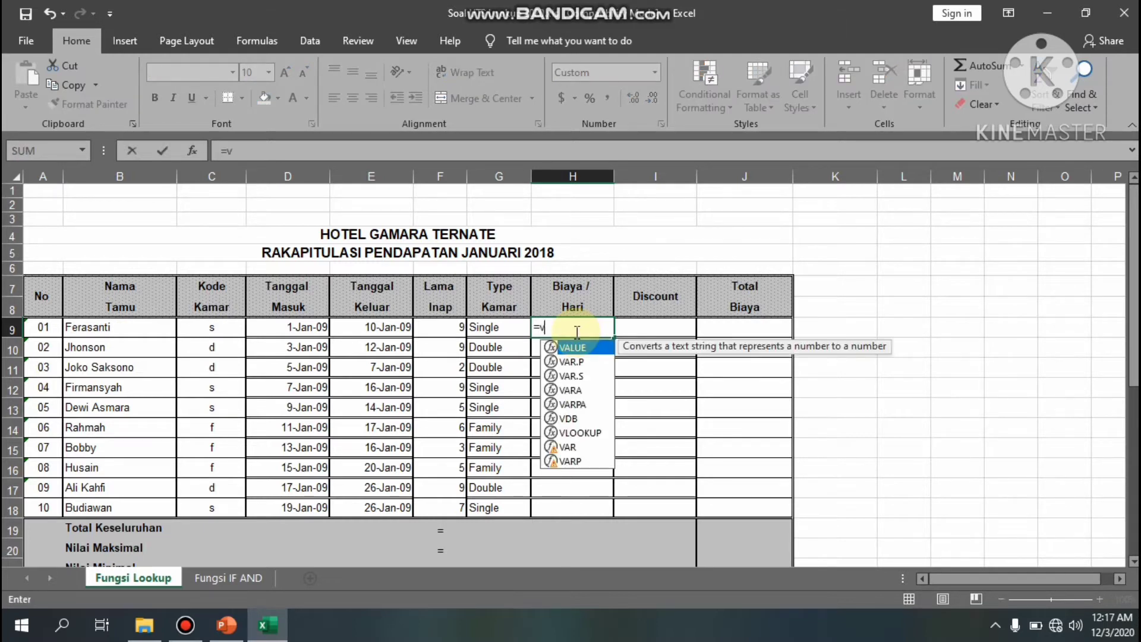
{"action": "type", "text": "lookup"}
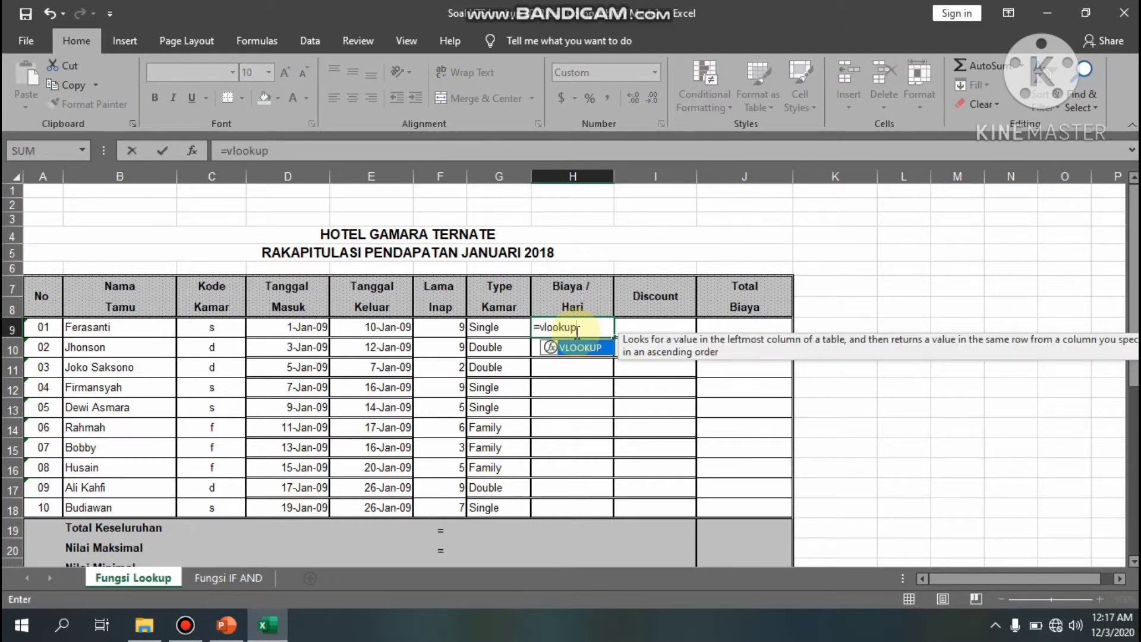
{"action": "type", "text": "("}
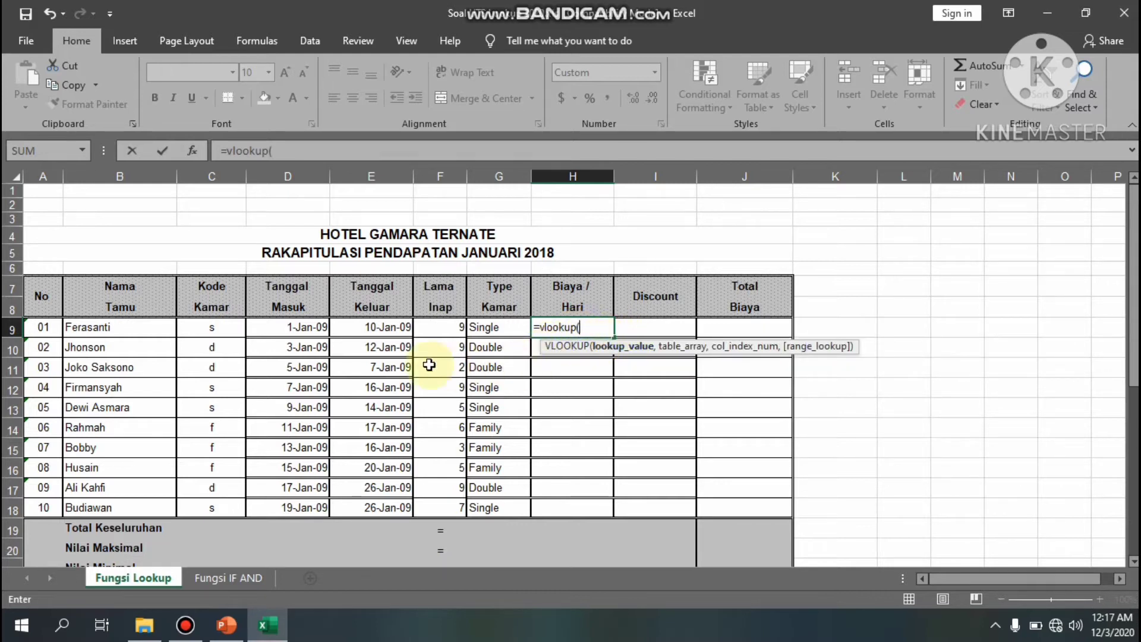
{"action": "left_click", "coordinate": [215, 326]}
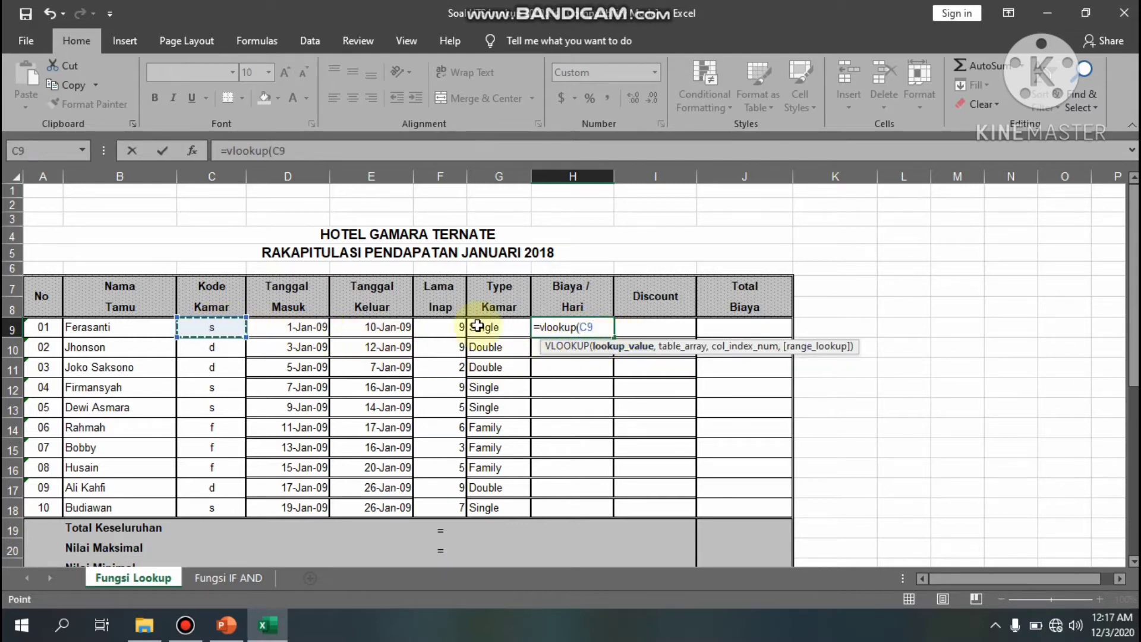
{"action": "type", "text": ","}
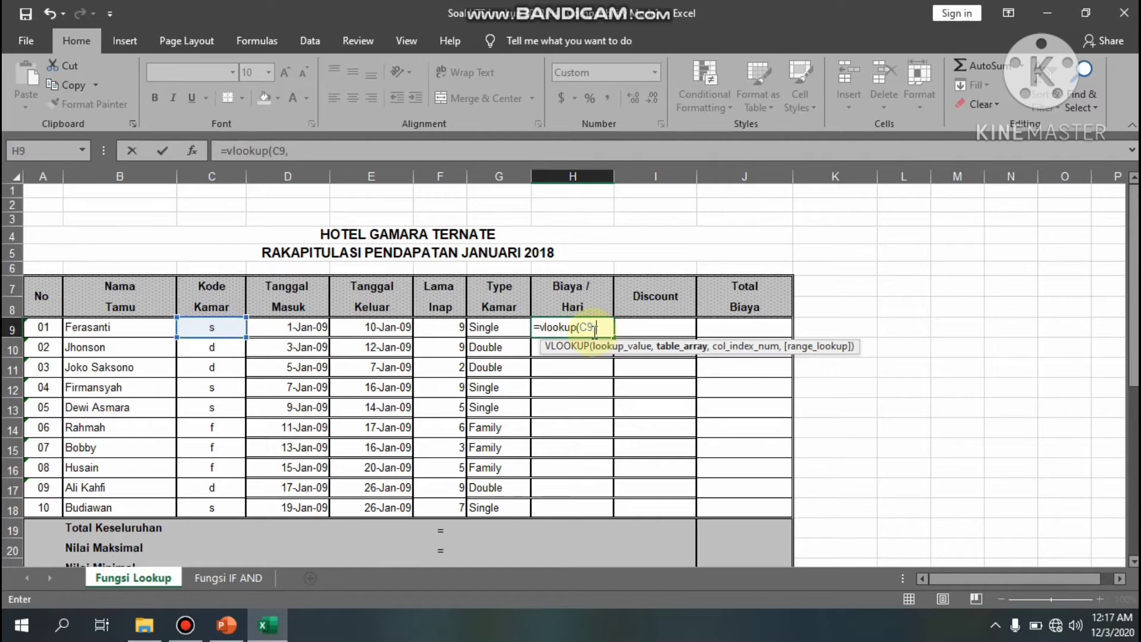
Add the Tabel Proses Data range A27:D29 as the table array of the H9 formula
{"action": "scroll", "coordinate": [571, 330], "scroll_direction": "down", "scroll_amount": 5}
{"action": "left_click", "coordinate": [49, 388]}
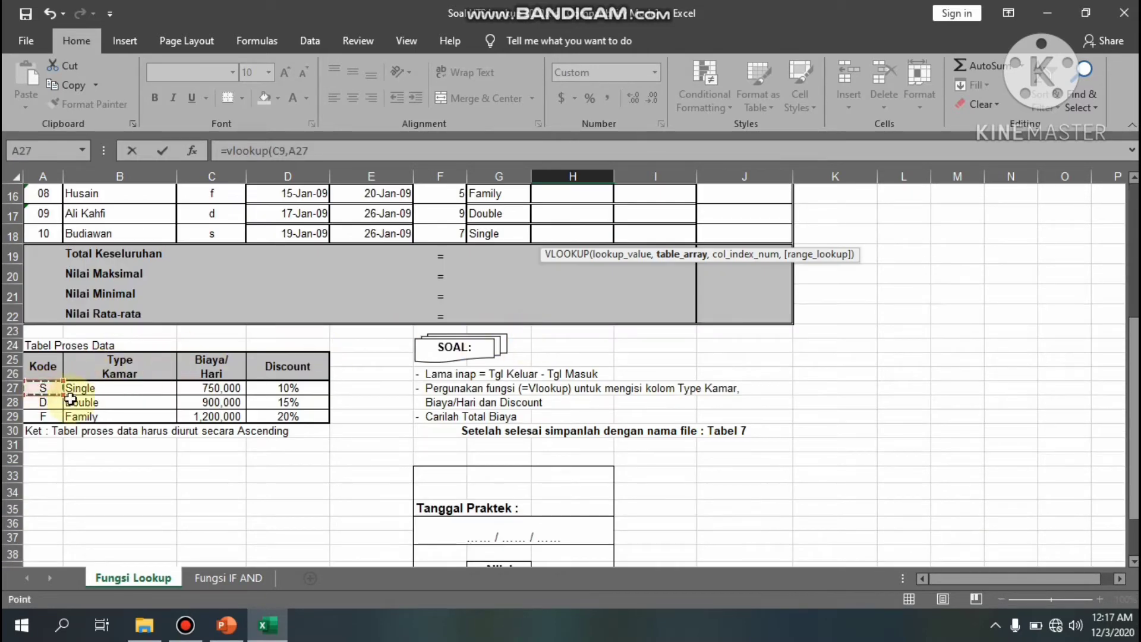
{"action": "left_click_drag", "start_coordinate": [62, 395], "coordinate": [336, 413]}
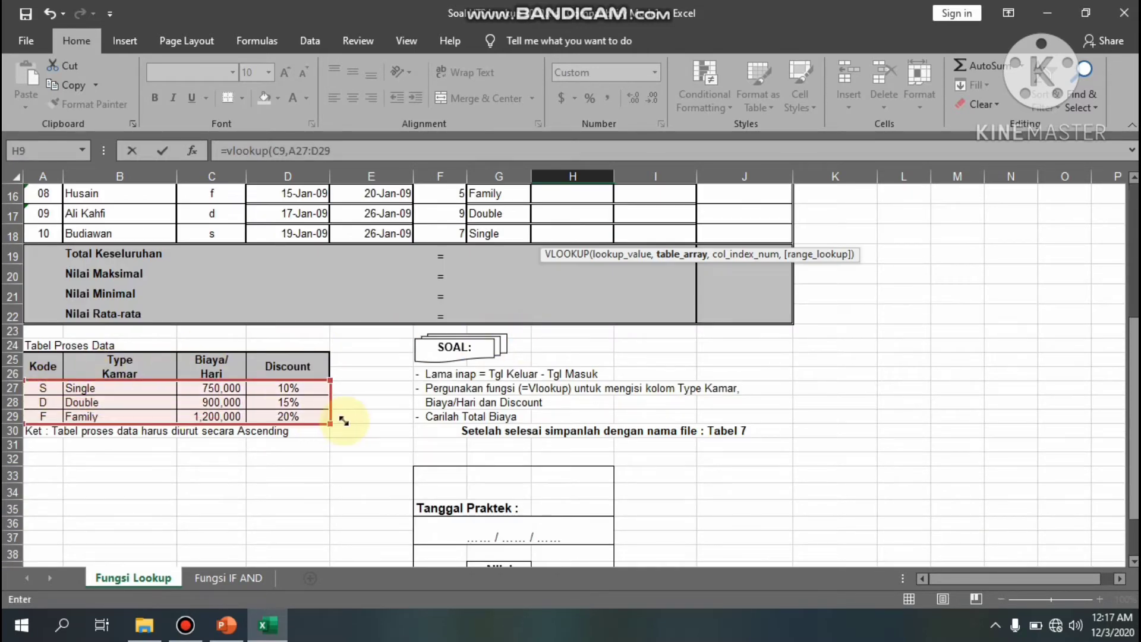
{"action": "scroll", "coordinate": [663, 425], "scroll_direction": "up", "scroll_amount": 5}
{"action": "type", "text": ","}
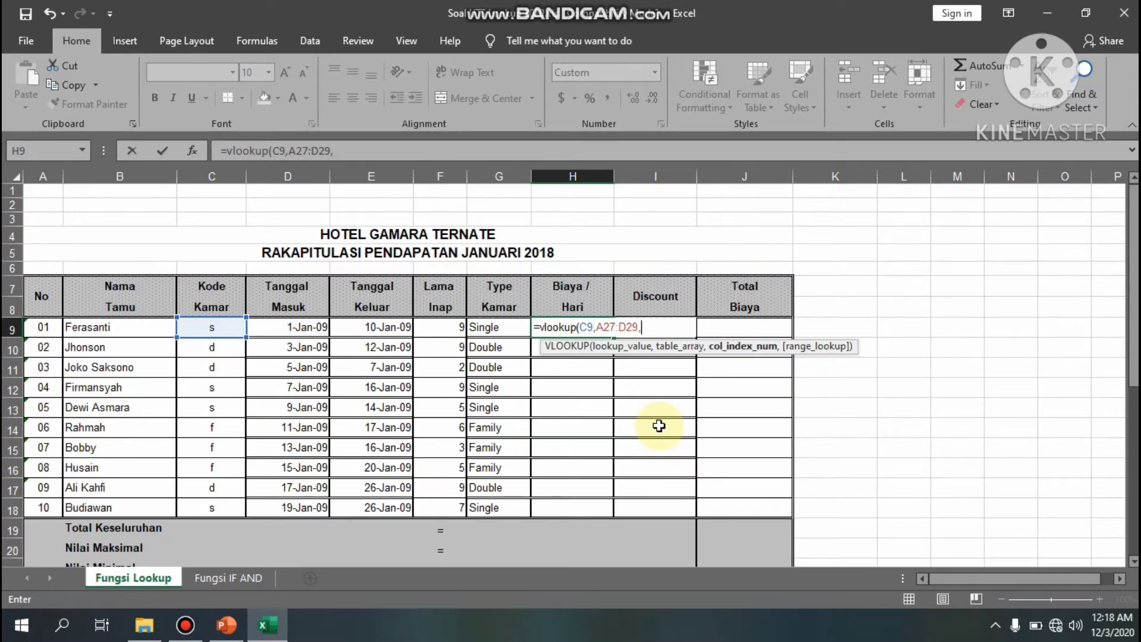
Lock the rows of the table range in the H9 formula so it reads A$27:D$29
{"action": "left_click", "coordinate": [605, 326]}
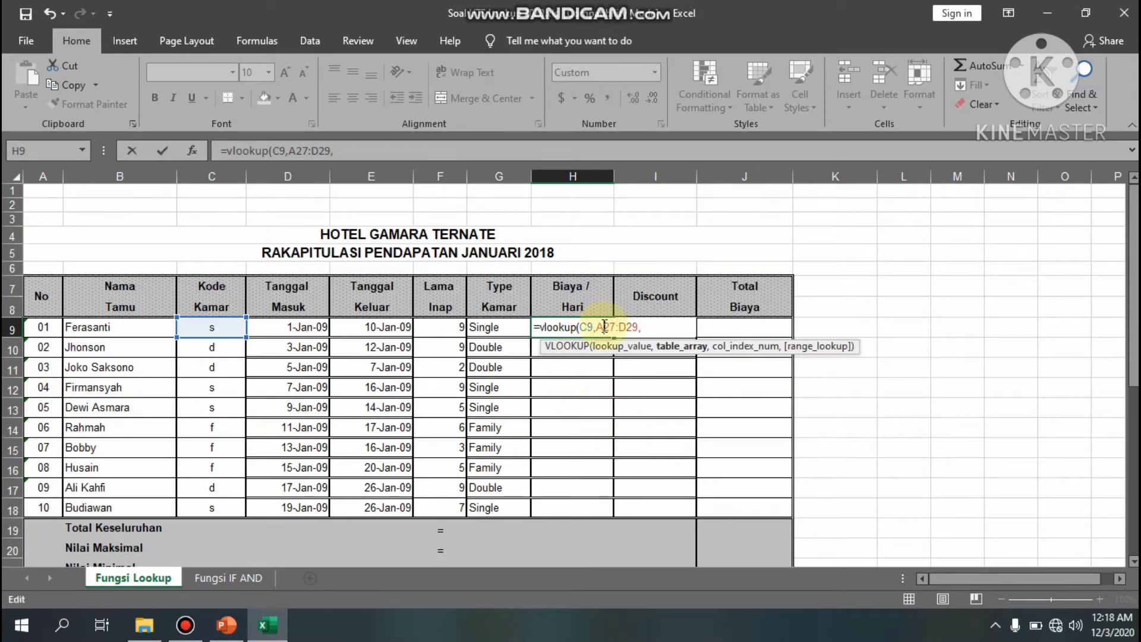
{"action": "type", "text": "$"}
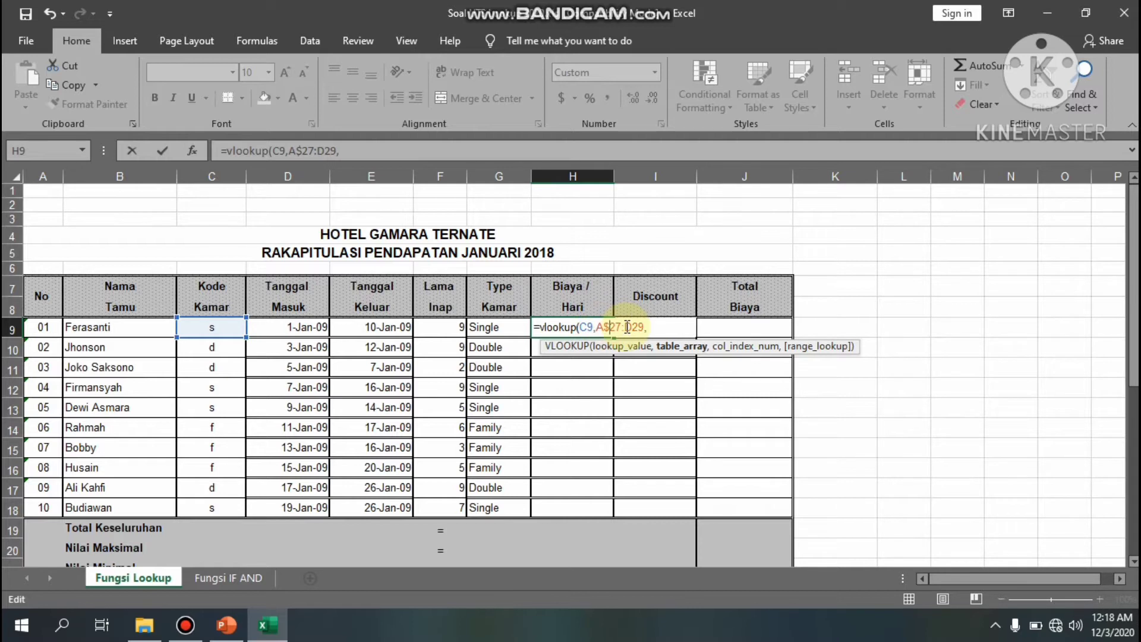
{"action": "left_click", "coordinate": [634, 326]}
{"action": "type", "text": "$"}
{"action": "left_click", "coordinate": [667, 331]}
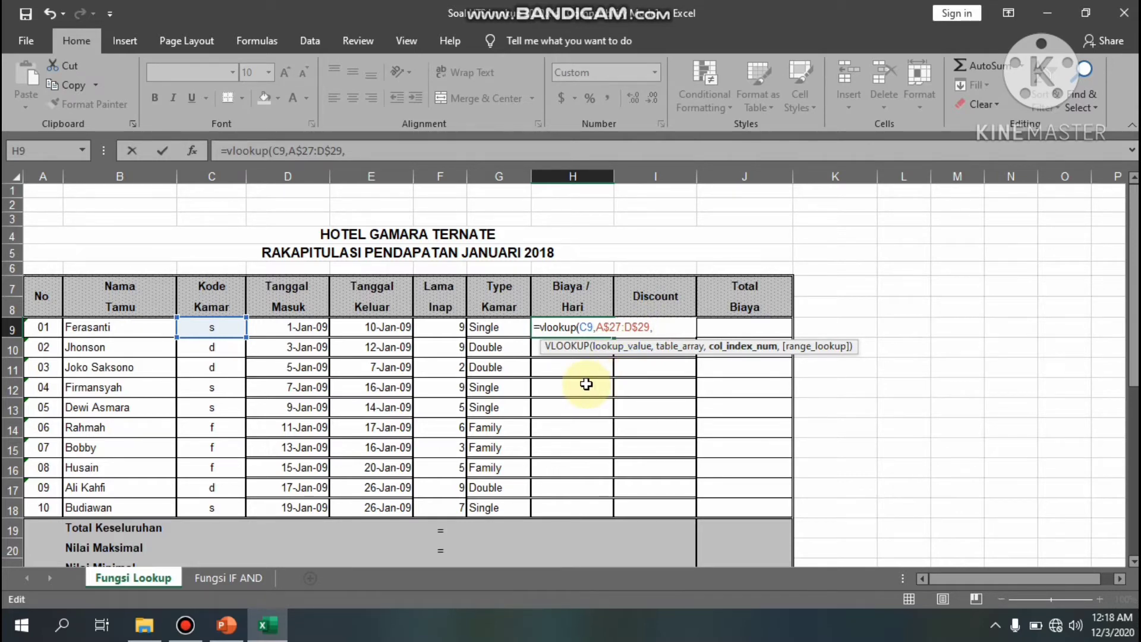
Complete the H9 VLOOKUP formula with column index 3 and exact matching (FALSE)
{"action": "scroll", "coordinate": [434, 375], "scroll_direction": "down", "scroll_amount": 4}
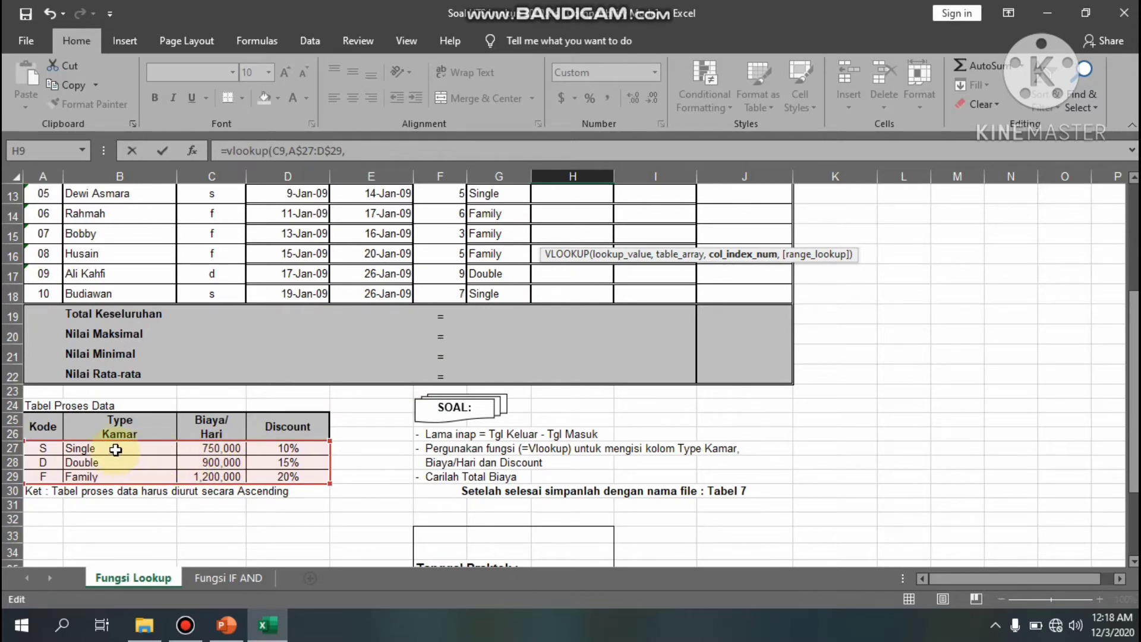
{"action": "scroll", "coordinate": [416, 428], "scroll_direction": "up", "scroll_amount": 3}
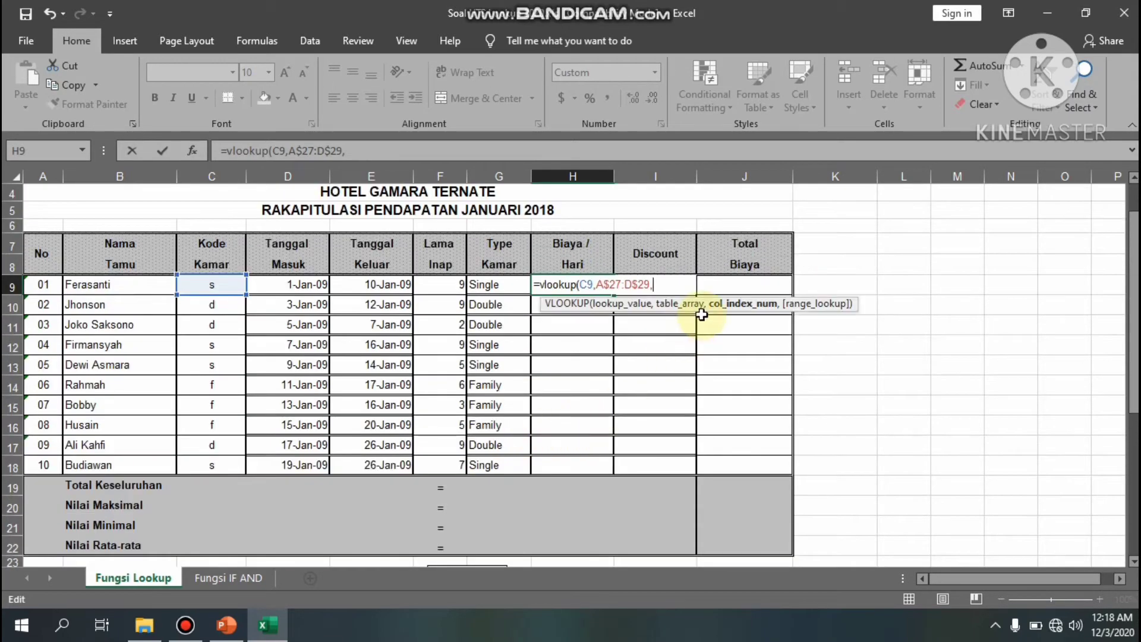
{"action": "type", "text": ",f"}
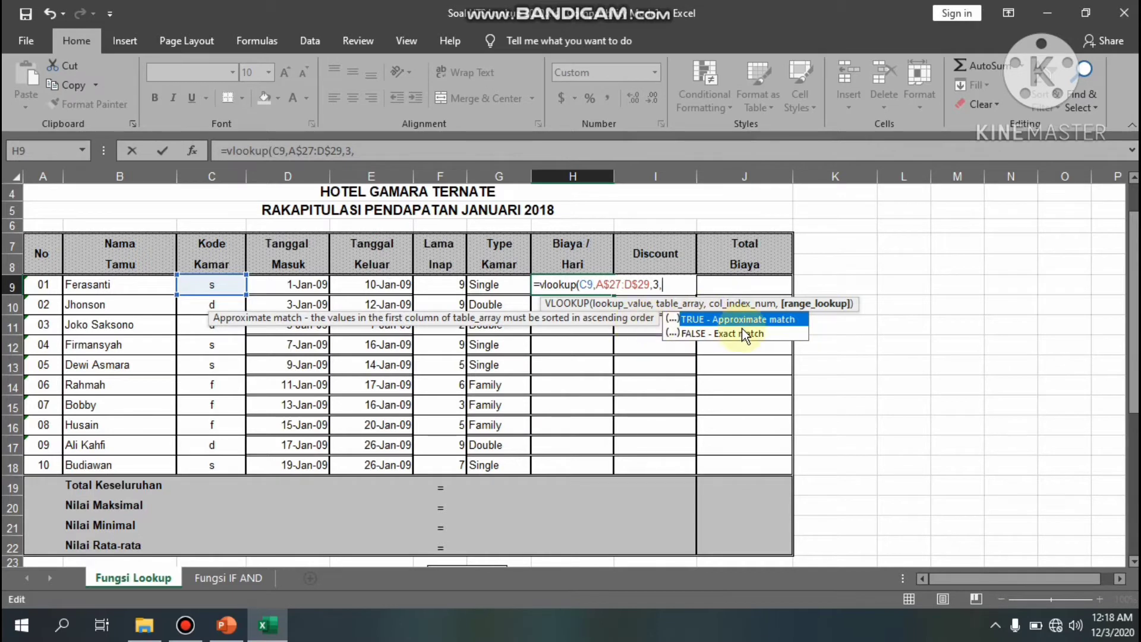
{"action": "type", "text": "alse)"}
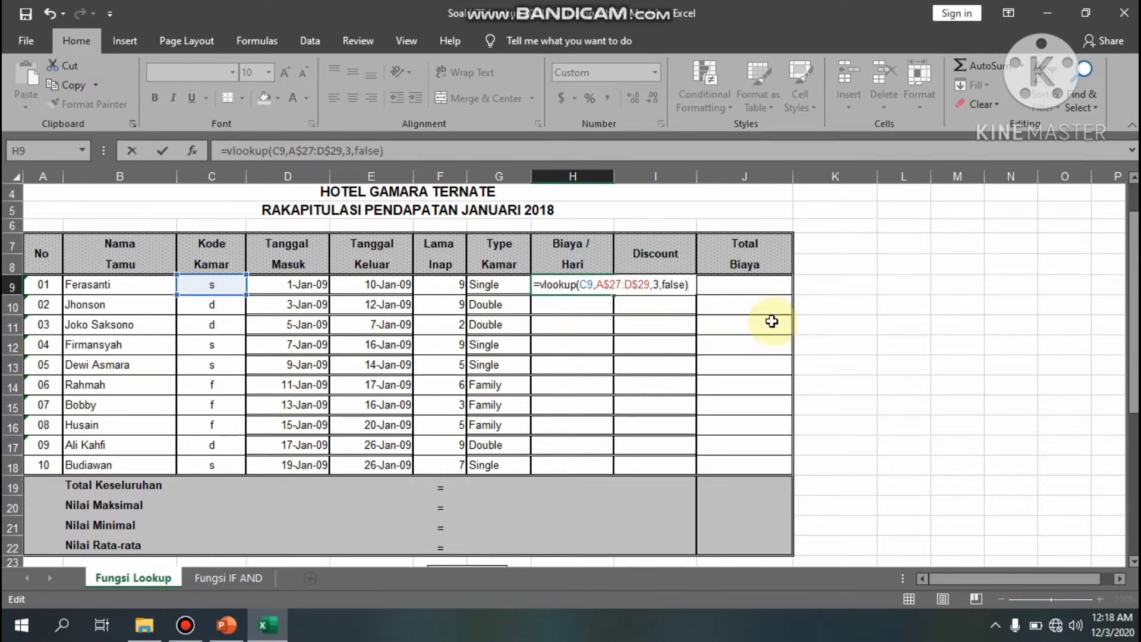
{"action": "key", "text": "Return"}
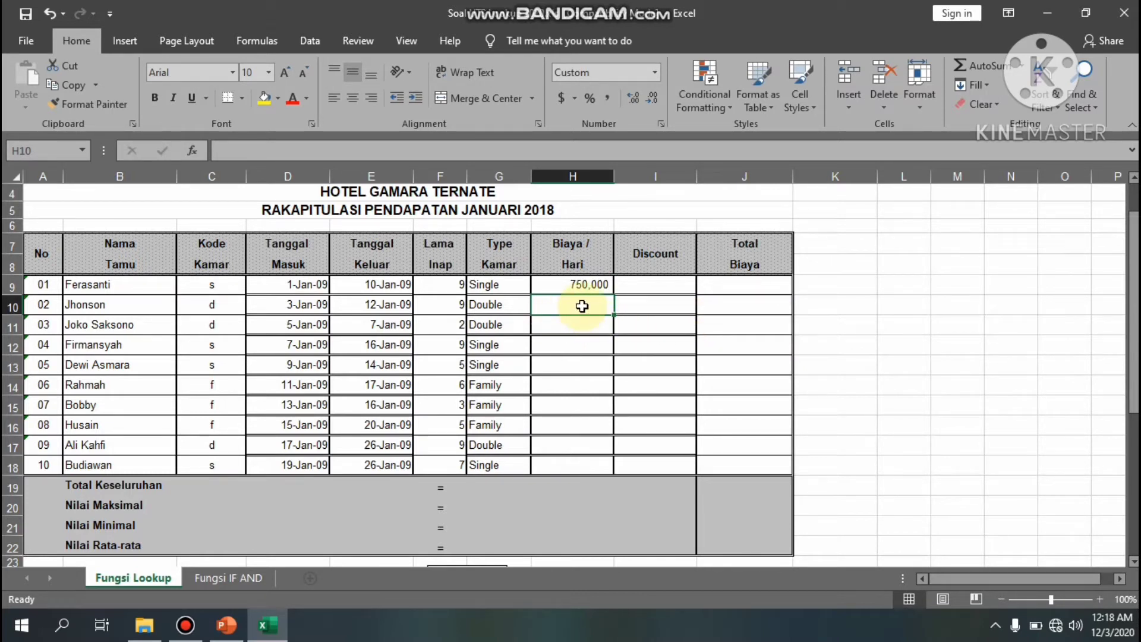
Begin a VLOOKUP formula in H10 with the single cell C10 as the lookup value
{"action": "type", "text": "=vlookup"}
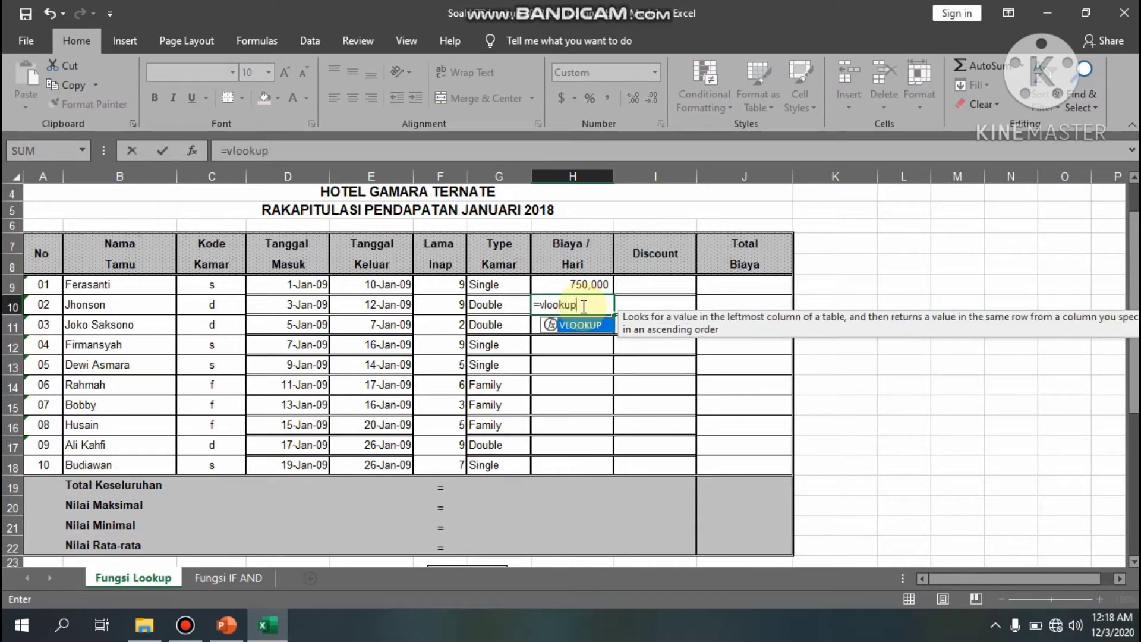
{"action": "type", "text": "("}
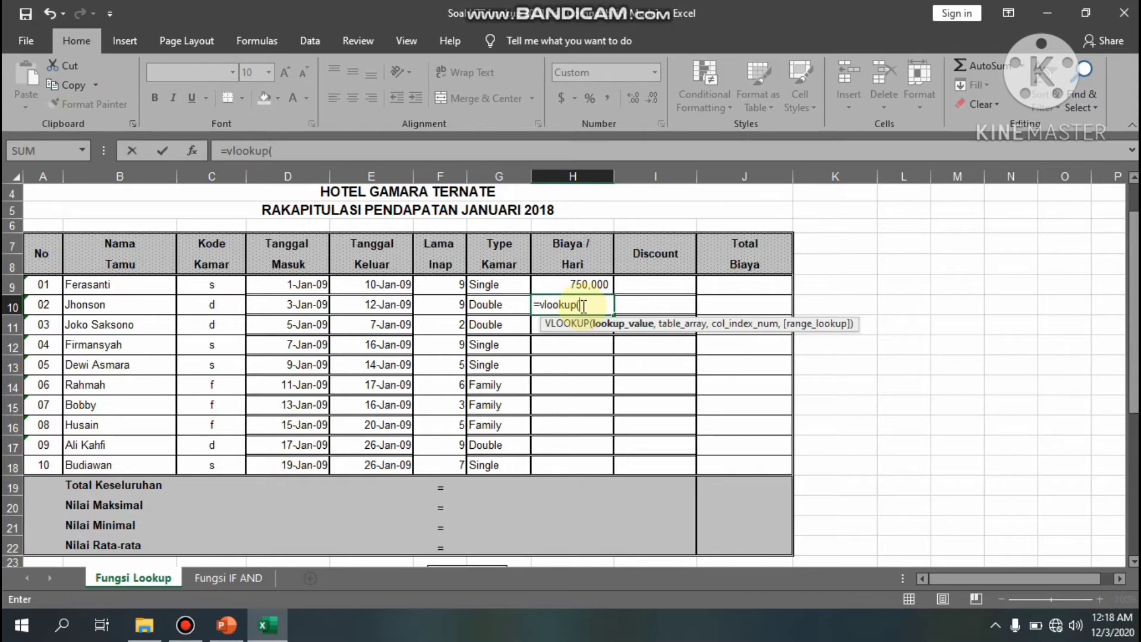
{"action": "scroll", "coordinate": [535, 333], "scroll_direction": "down", "scroll_amount": 4}
{"action": "scroll", "coordinate": [375, 376], "scroll_direction": "up", "scroll_amount": 3}
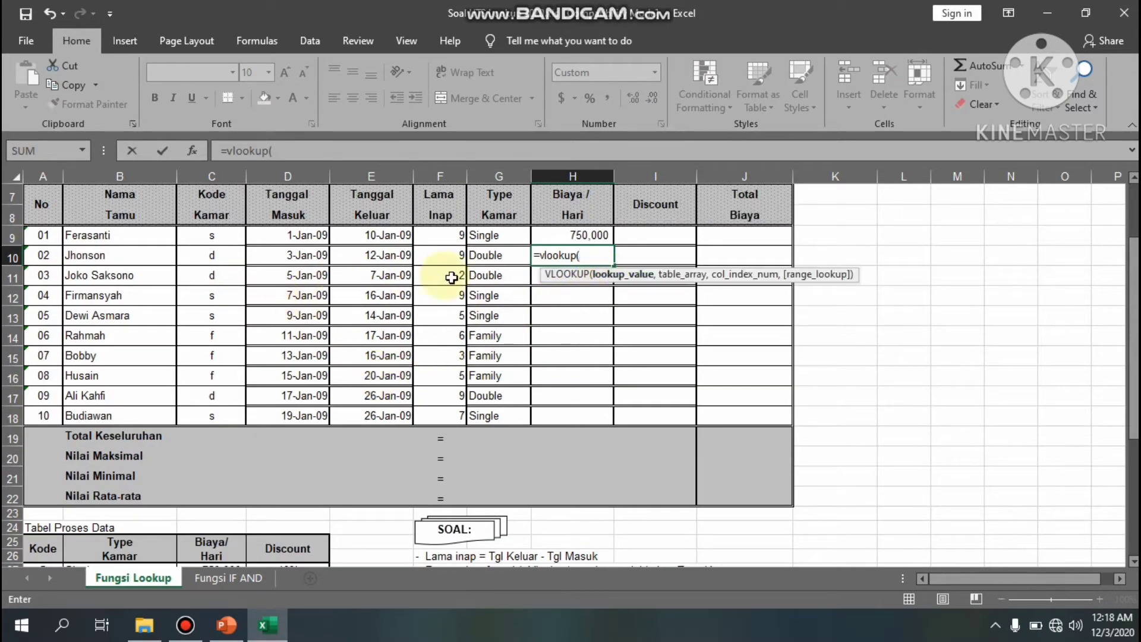
{"action": "left_click", "coordinate": [202, 261]}
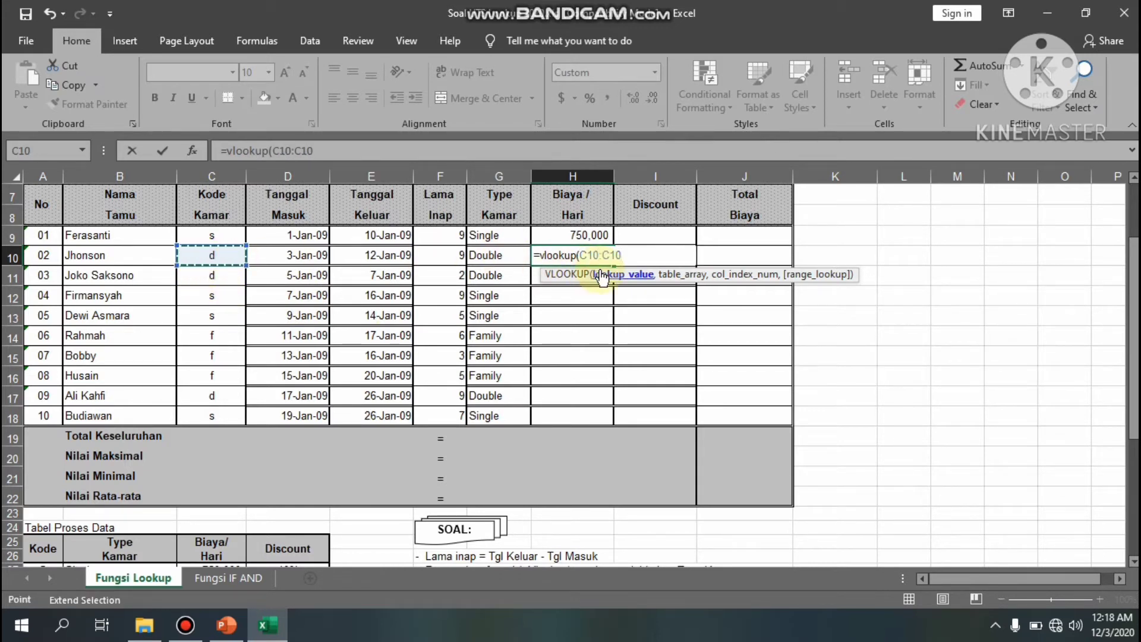
{"action": "key", "text": "BackSpace"}
{"action": "key", "text": "BackSpace"}
{"action": "key", "text": "BackSpace"}
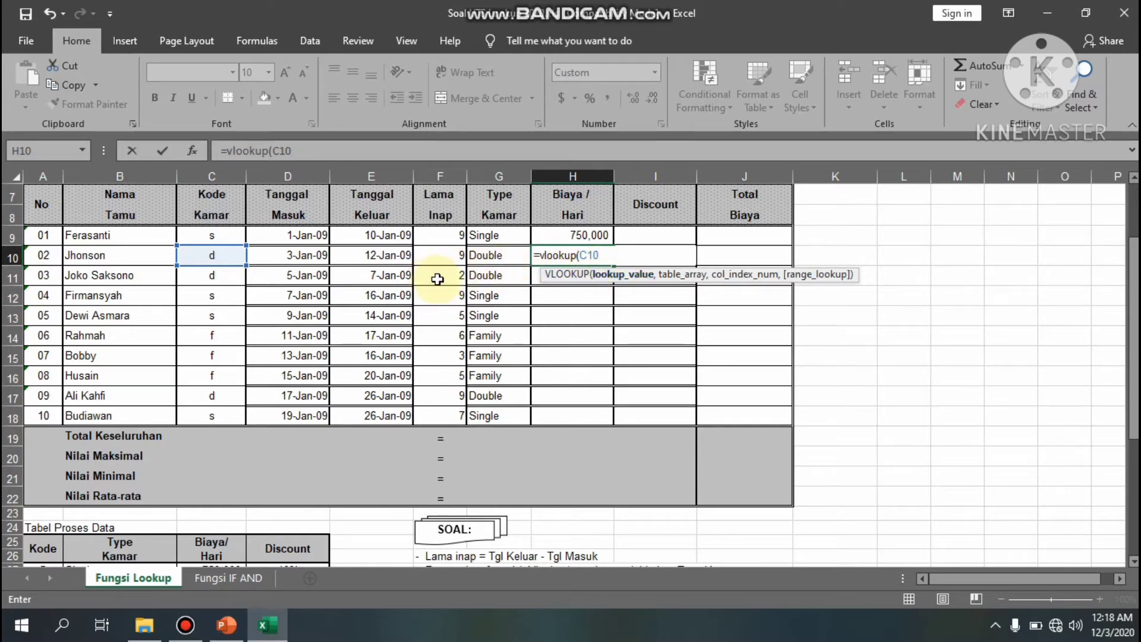
{"action": "type", "text": ","}
Add the Tabel Proses Data range A27:D29 as the table array of the H10 formula
{"action": "scroll", "coordinate": [441, 281], "scroll_direction": "down", "scroll_amount": 5}
{"action": "scroll", "coordinate": [357, 285], "scroll_direction": "down", "scroll_amount": 2}
{"action": "scroll", "coordinate": [293, 293], "scroll_direction": "up", "scroll_amount": 4}
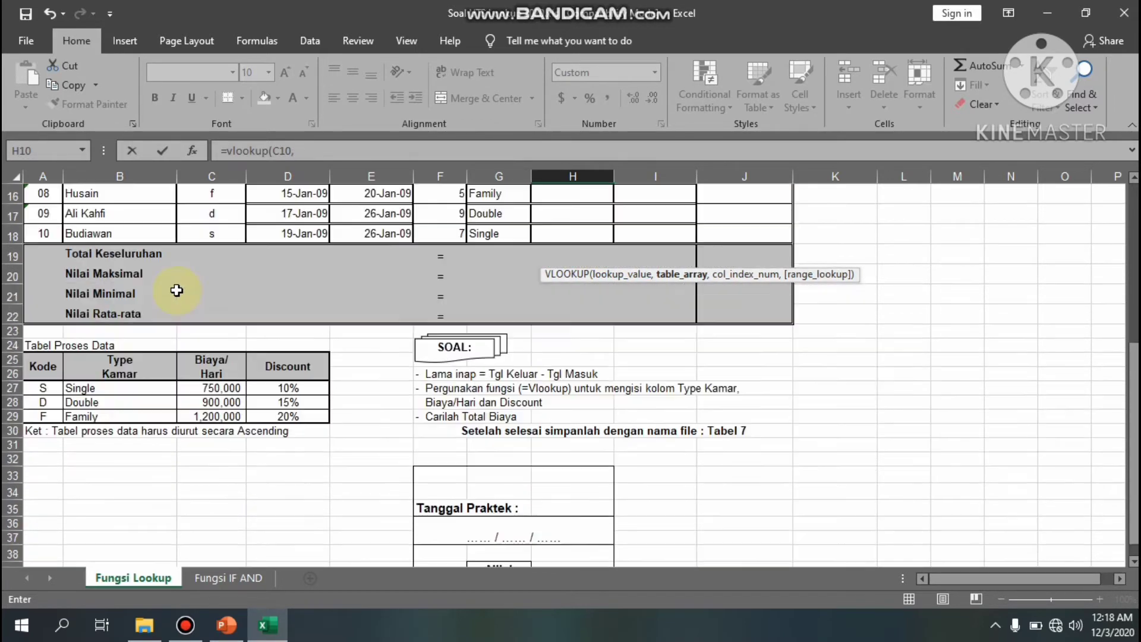
{"action": "left_click_drag", "start_coordinate": [32, 384], "coordinate": [293, 420]}
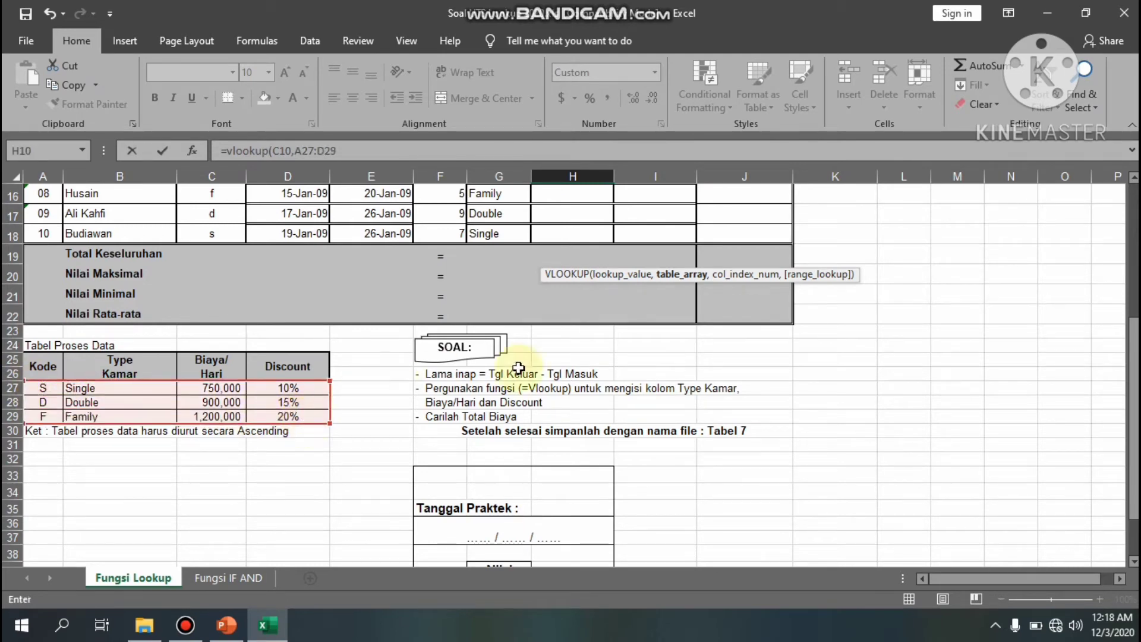
{"action": "scroll", "coordinate": [521, 362], "scroll_direction": "up", "scroll_amount": 5}
{"action": "type", "text": ","}
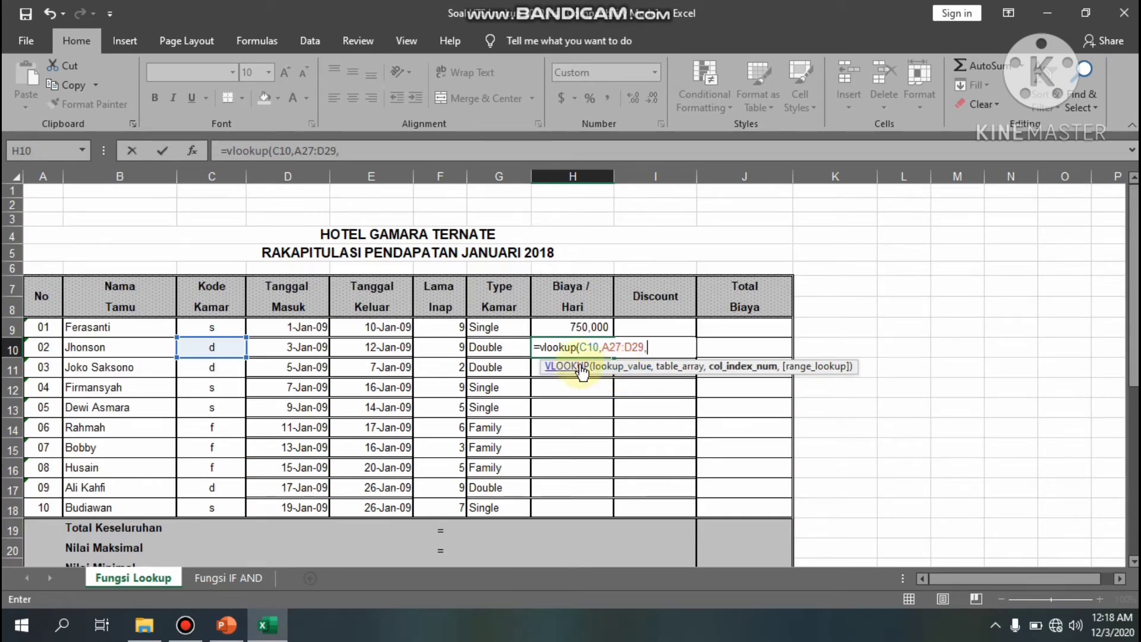
Lock the rows of the table range in the H10 formula so it reads A$27:D$29
{"action": "left_click", "coordinate": [613, 348]}
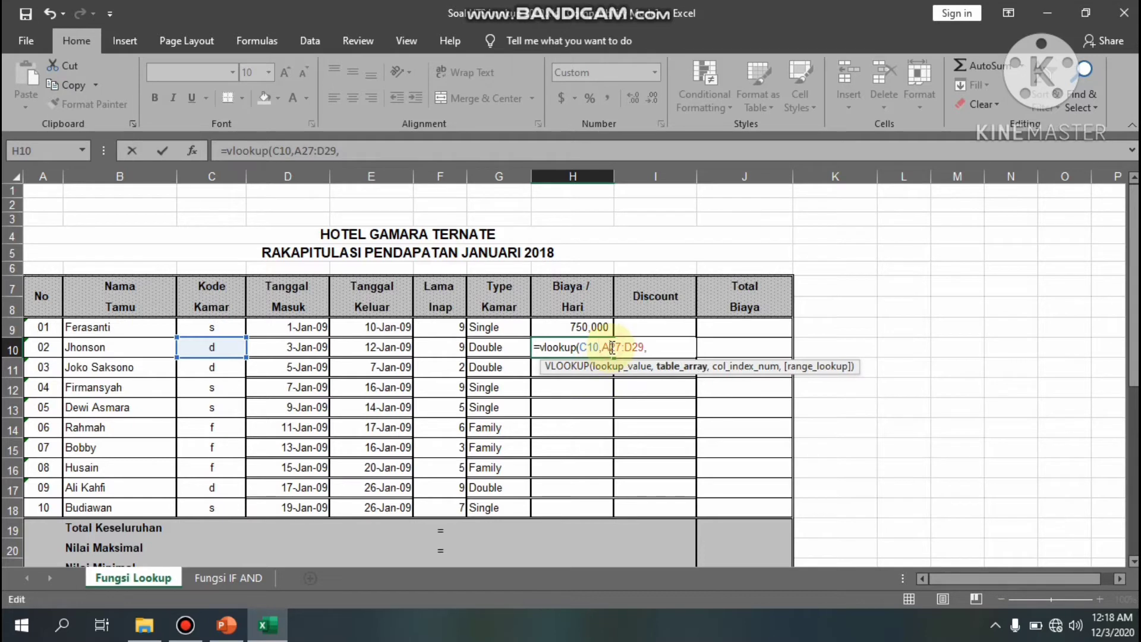
{"action": "type", "text": "$"}
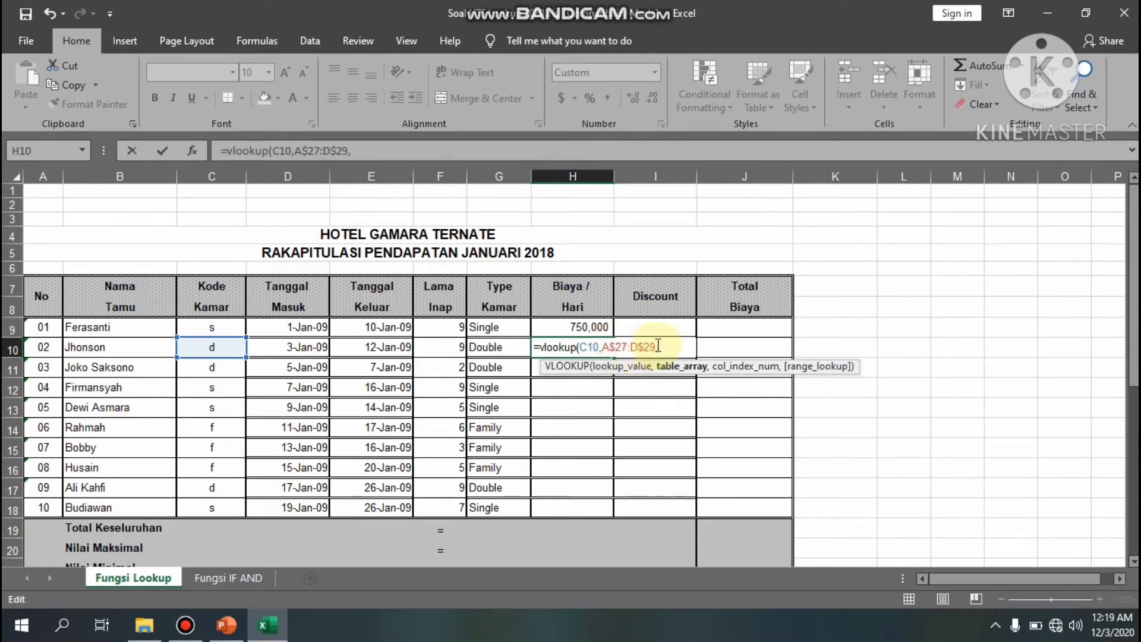
{"action": "left_click", "coordinate": [659, 347]}
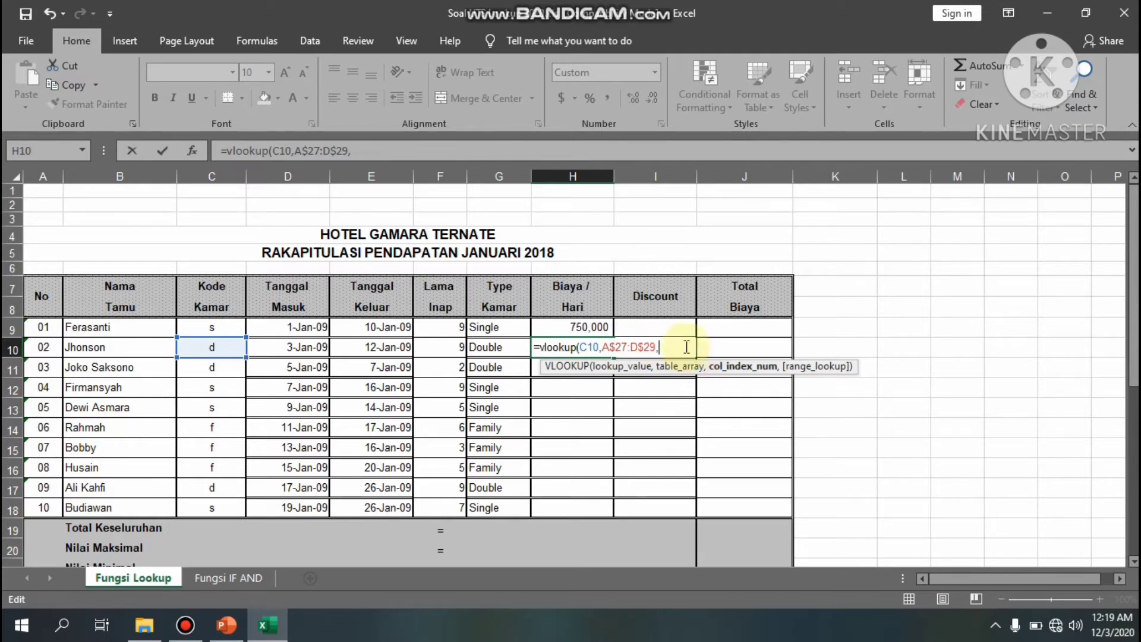
Complete the H10 VLOOKUP formula with column index 3 and exact matching (FALSE)
{"action": "type", "text": "3"}
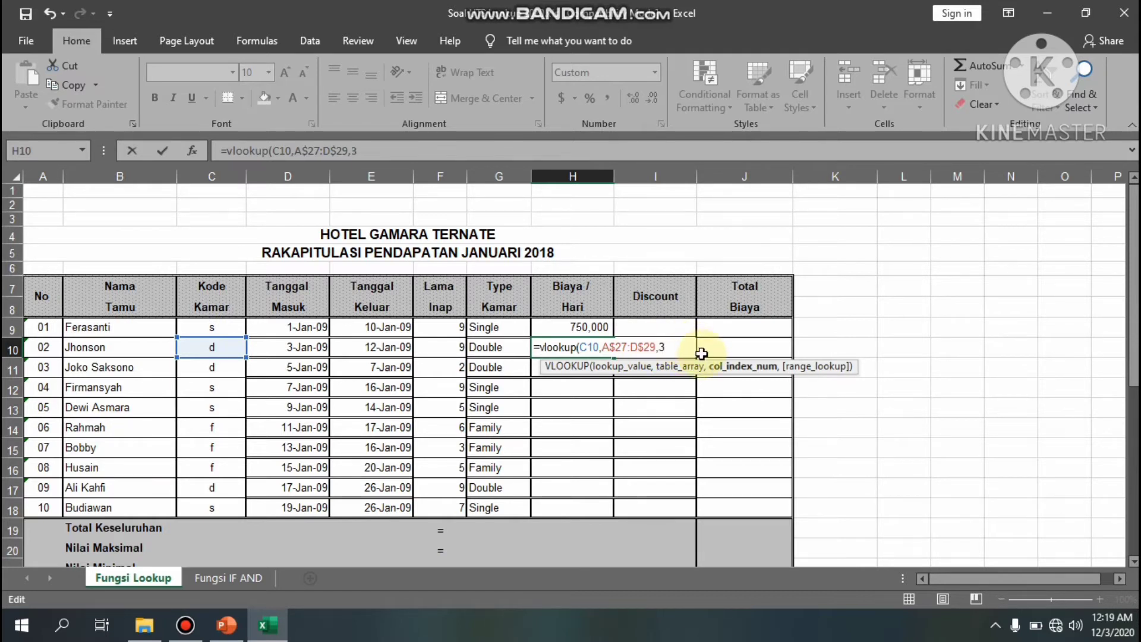
{"action": "type", "text": ","}
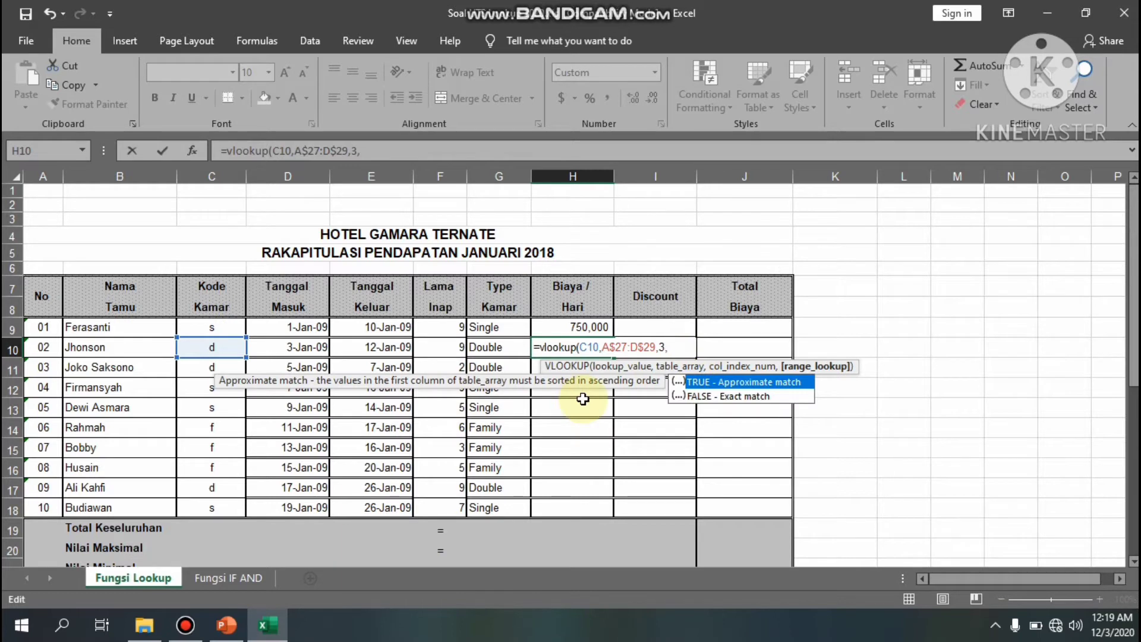
{"action": "type", "text": "fal"}
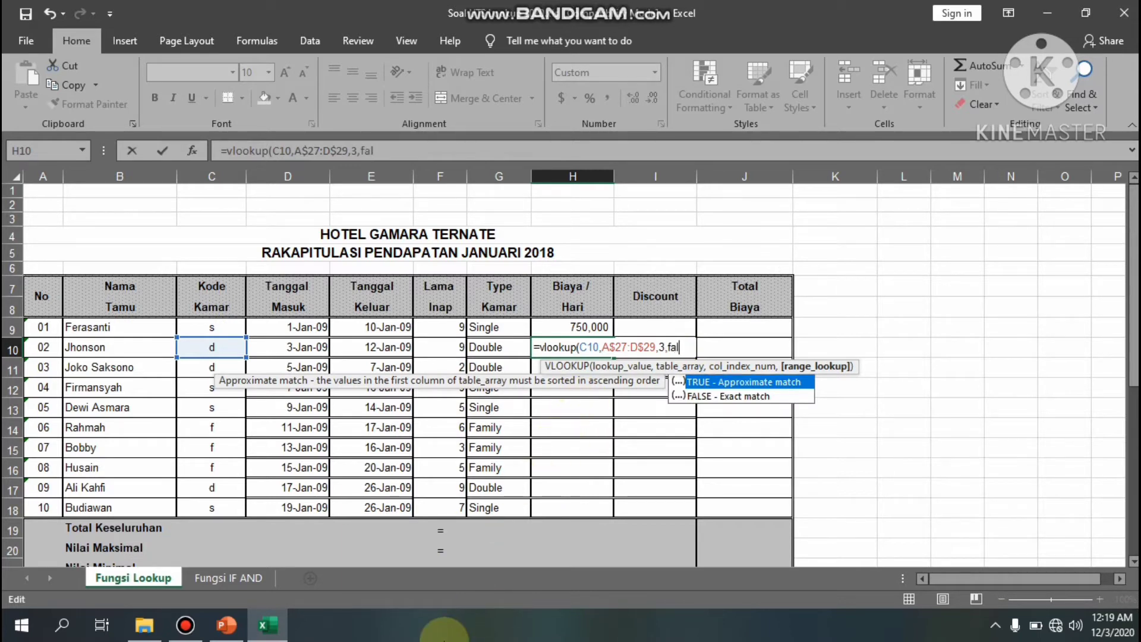
{"action": "type", "text": "se"}
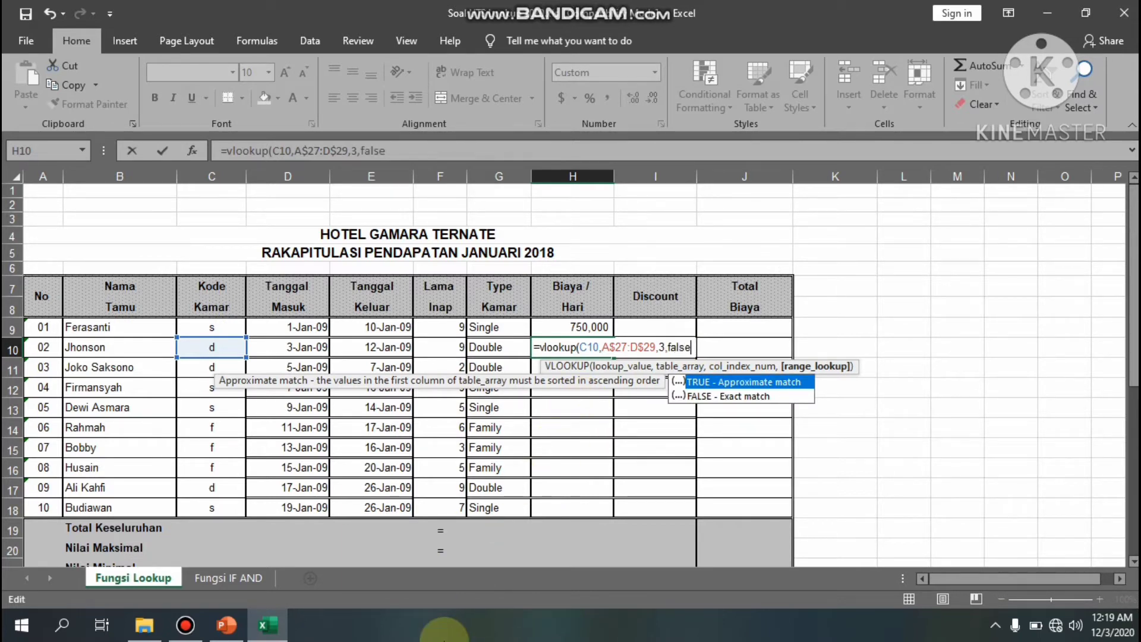
{"action": "type", "text": ")"}
{"action": "key", "text": "Return"}
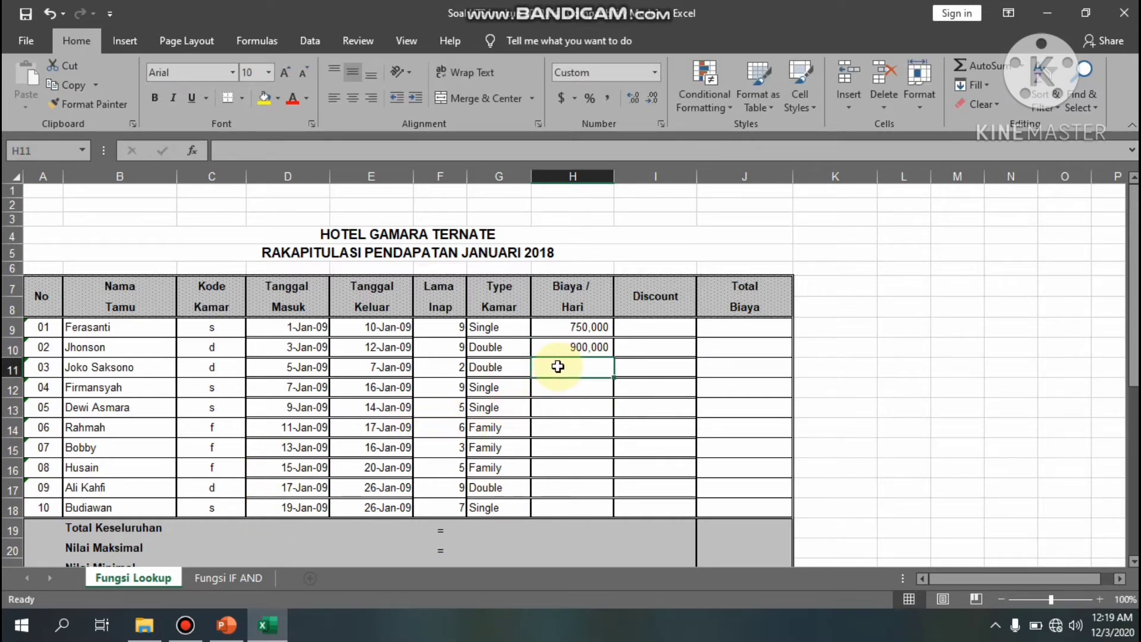
Begin a VLOOKUP formula in H11 with the room code in C11 as the lookup value
{"action": "type", "text": "="}
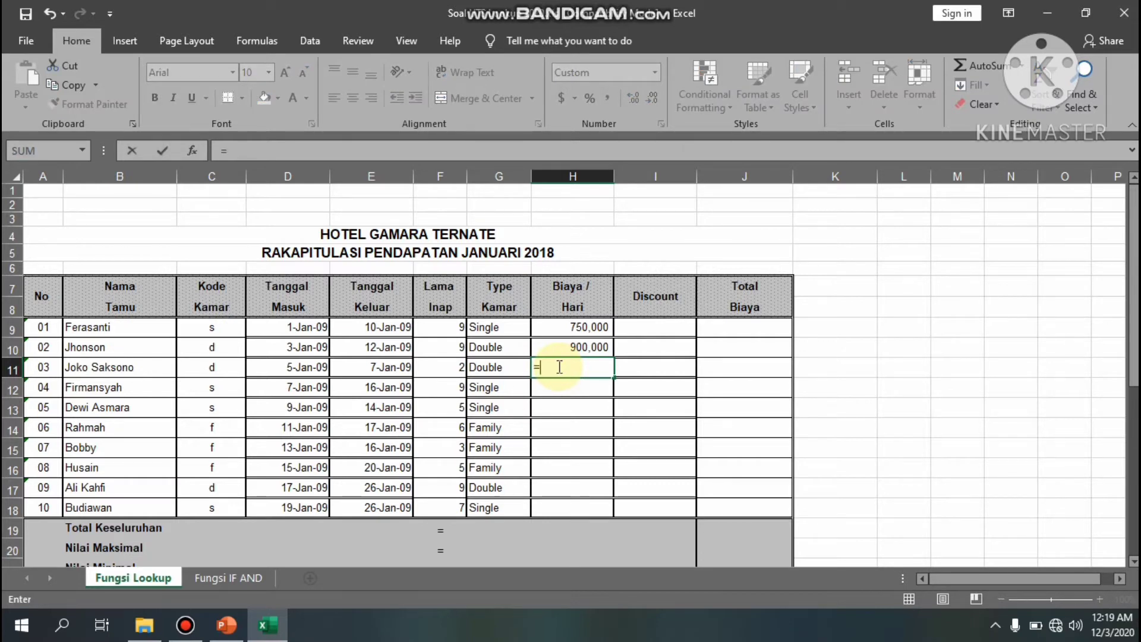
{"action": "type", "text": "vlook"}
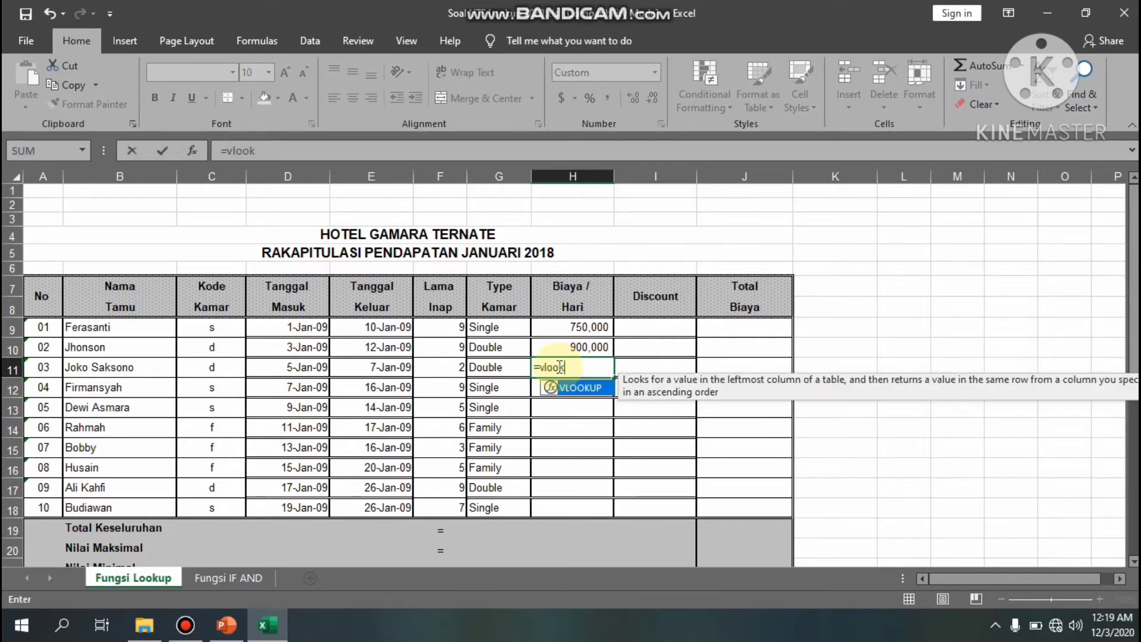
{"action": "type", "text": "up("}
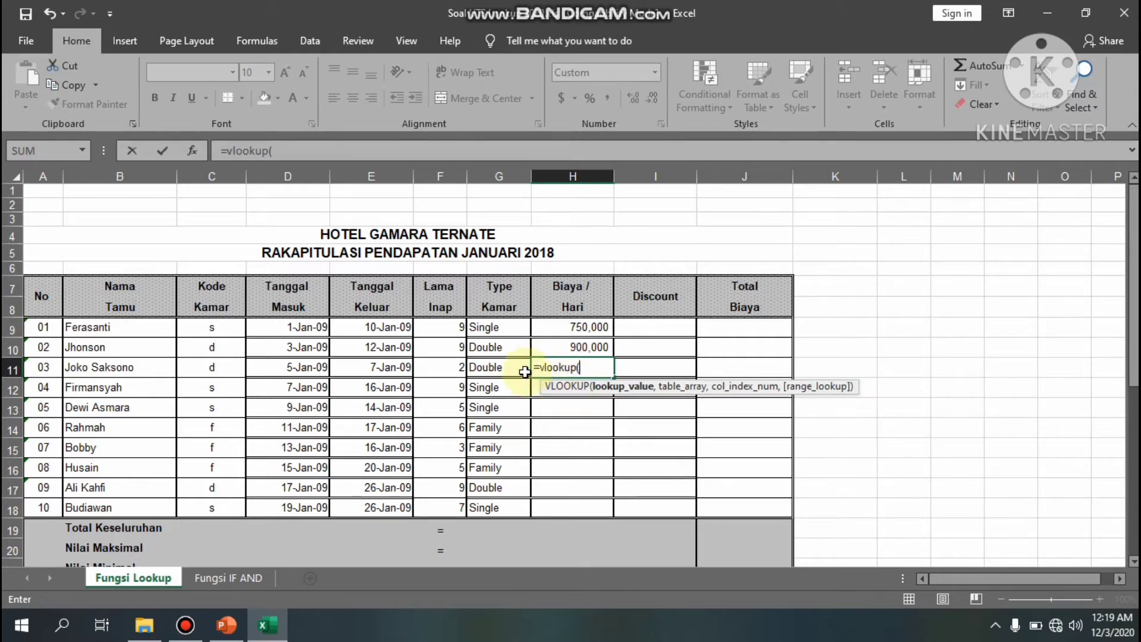
{"action": "left_click", "coordinate": [201, 371]}
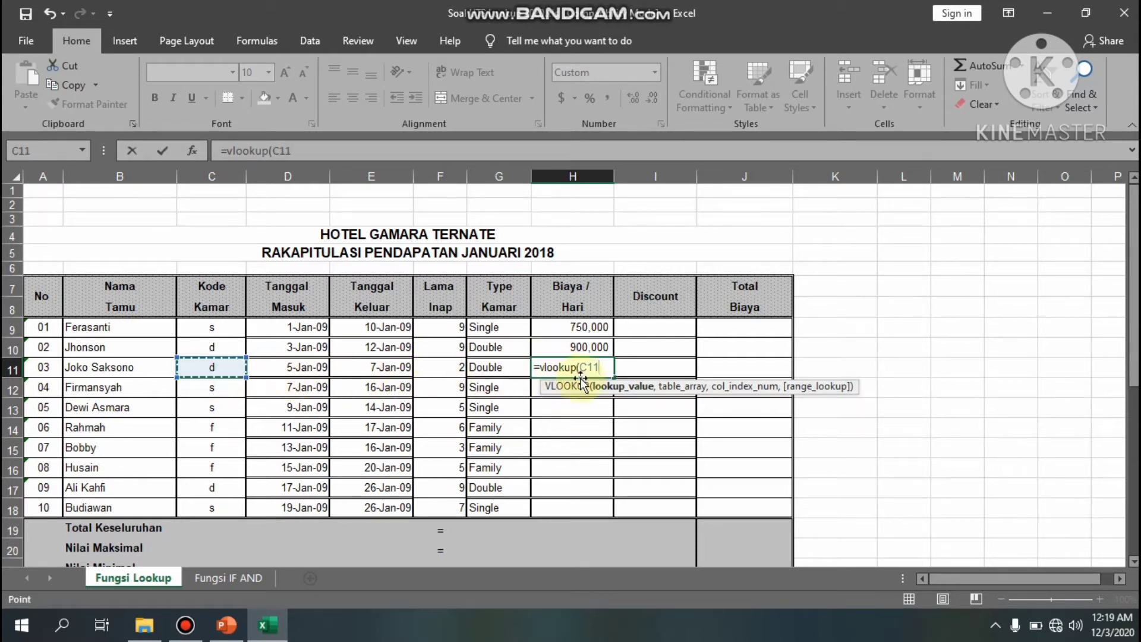
{"action": "type", "text": ","}
Add the Tabel Proses Data range A27:D29 as the table array of the H11 formula
{"action": "scroll", "coordinate": [273, 433], "scroll_direction": "down", "scroll_amount": 5}
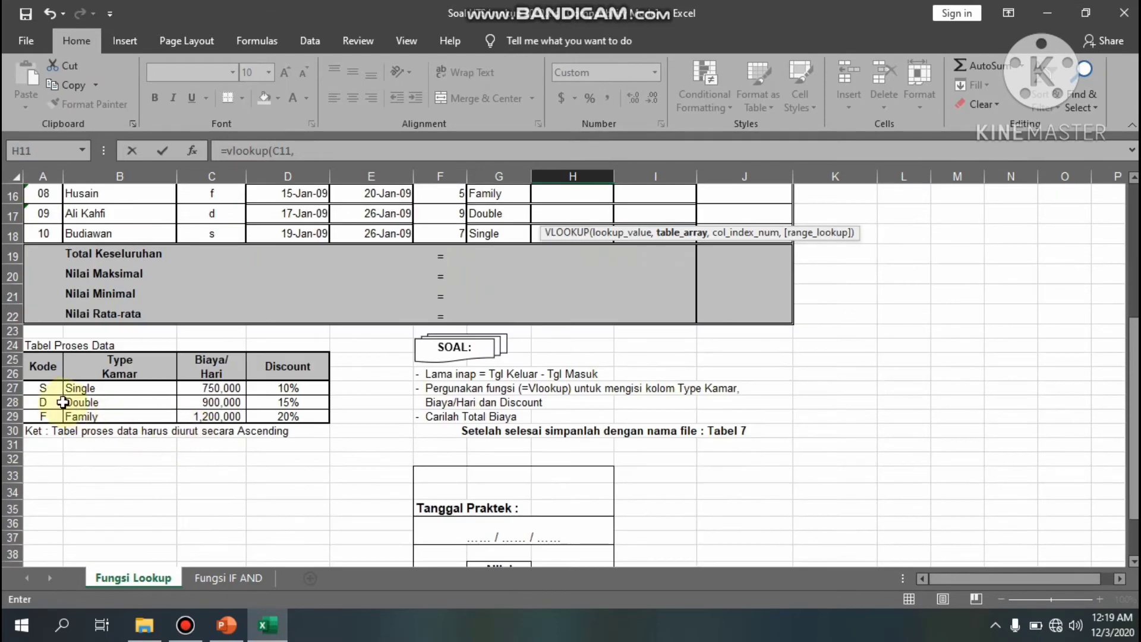
{"action": "left_click_drag", "start_coordinate": [39, 391], "coordinate": [295, 420]}
{"action": "scroll", "coordinate": [618, 290], "scroll_direction": "up", "scroll_amount": 3}
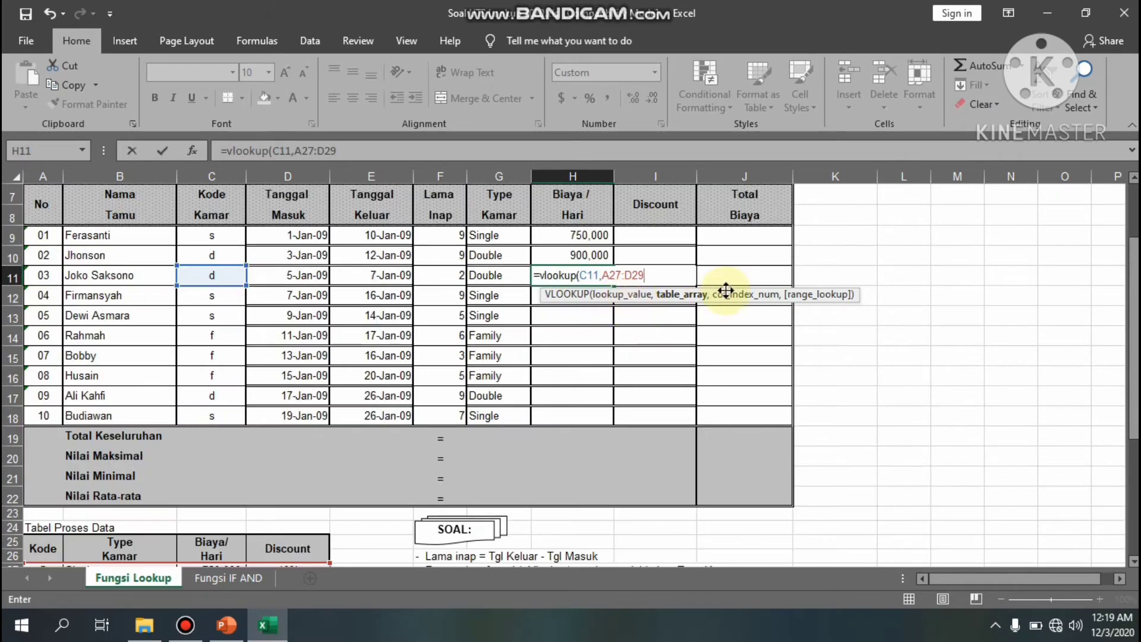
{"action": "type", "text": ","}
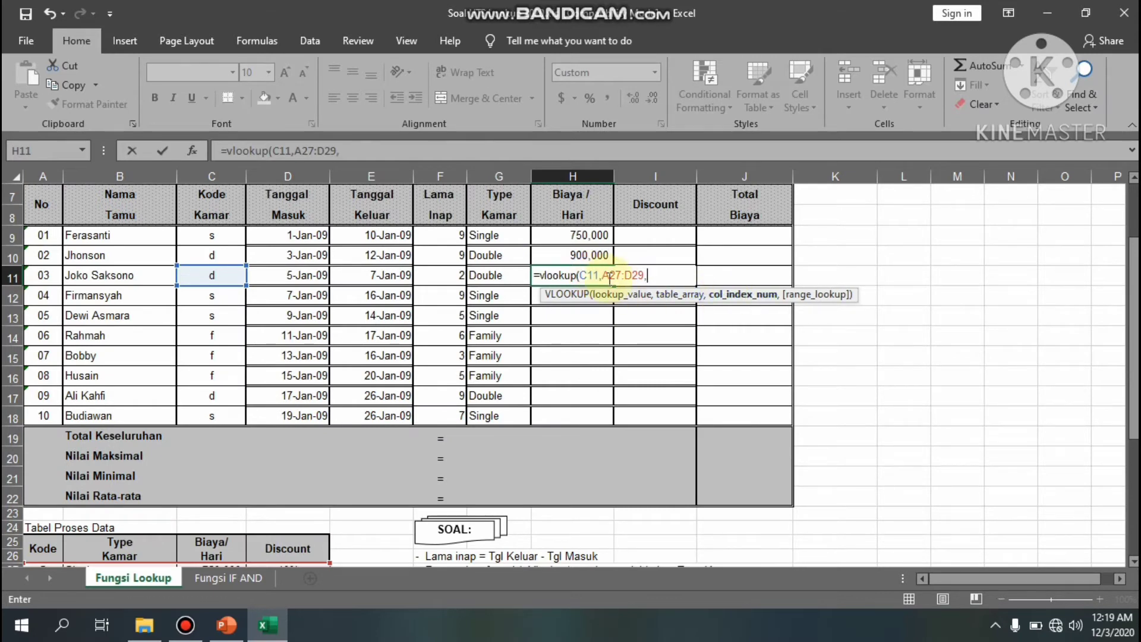
Lock the rows of the table range in the H11 formula so it reads A$27:D$29
{"action": "left_click", "coordinate": [611, 275]}
{"action": "type", "text": "$"}
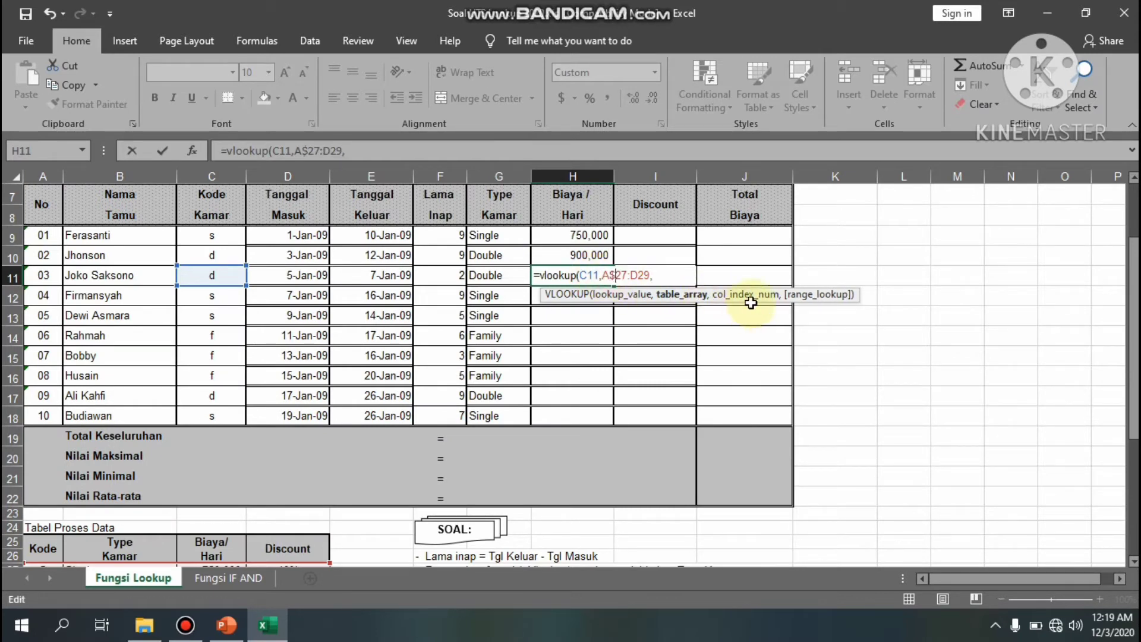
{"action": "left_click", "coordinate": [637, 275]}
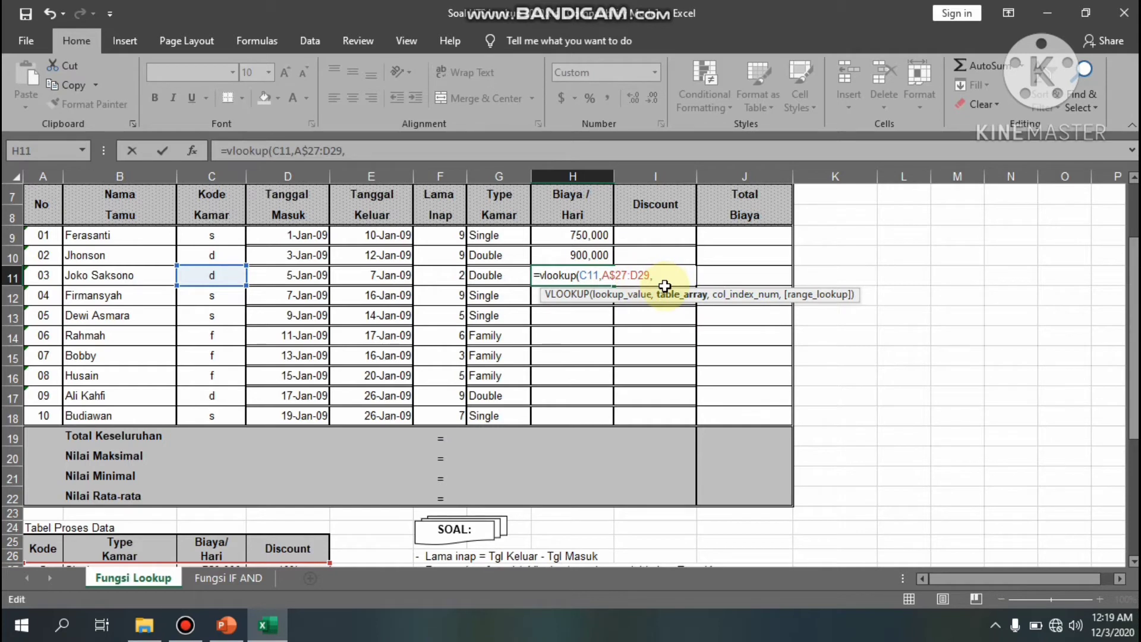
{"action": "type", "text": "$"}
Complete the H11 VLOOKUP with column index 3 and exact matching (FALSE), and fill it down through H18
{"action": "left_click", "coordinate": [664, 277]}
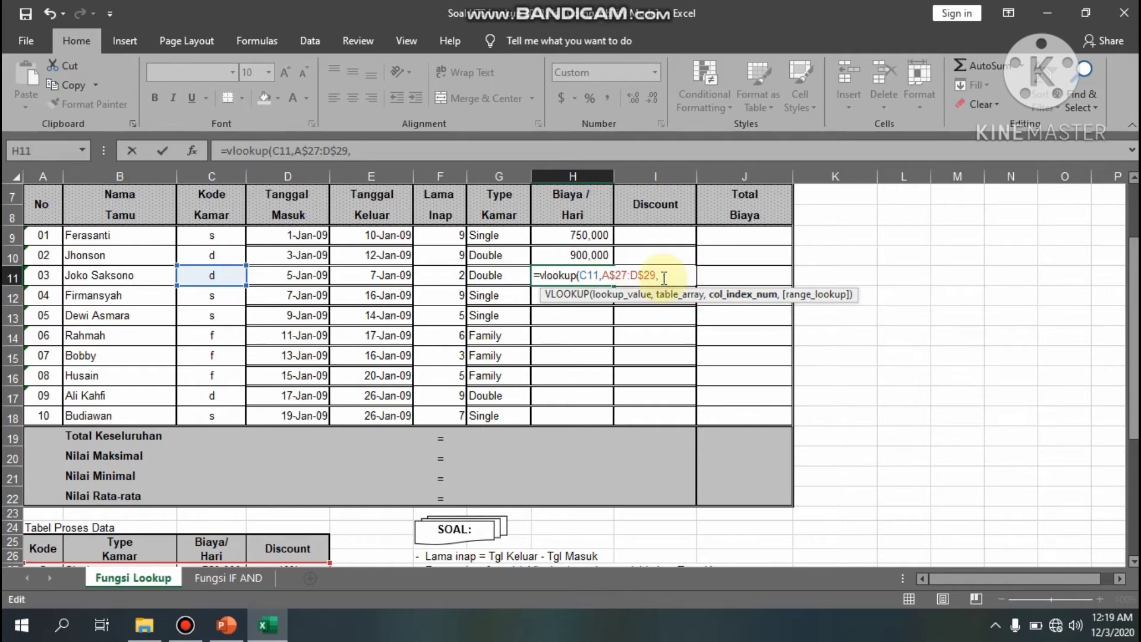
{"action": "type", "text": "3"}
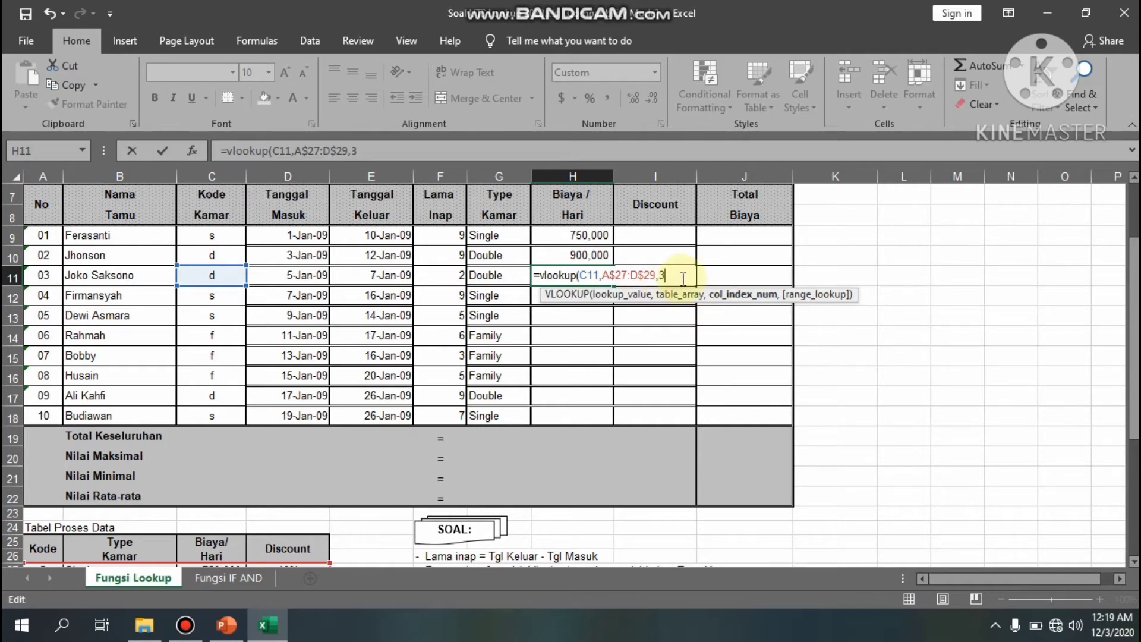
{"action": "type", "text": ",fa"}
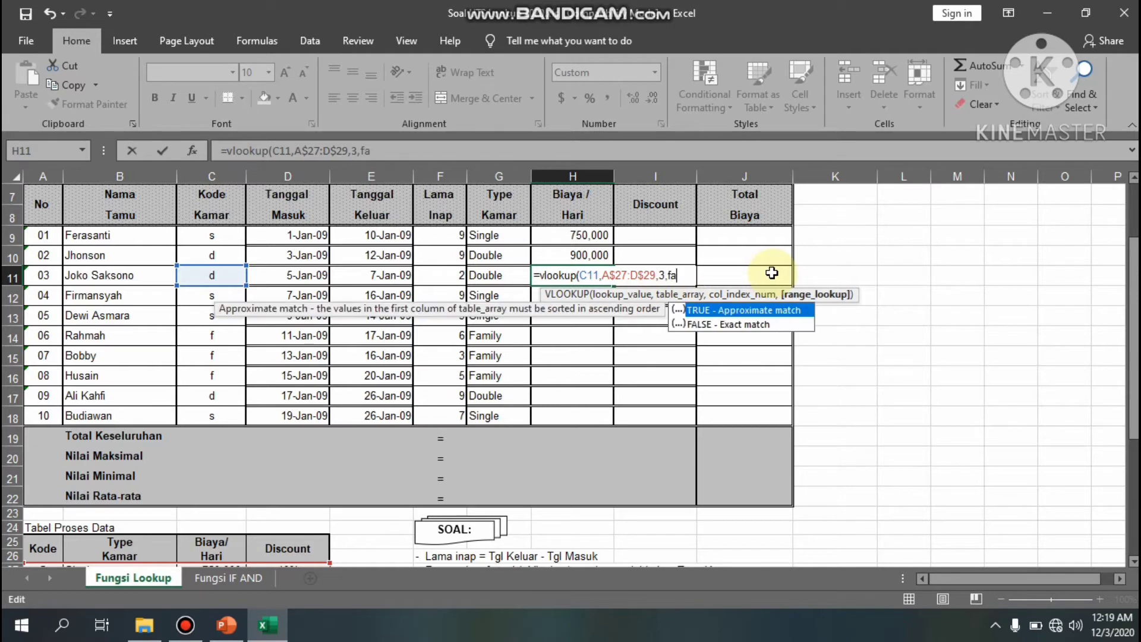
{"action": "type", "text": "lse)"}
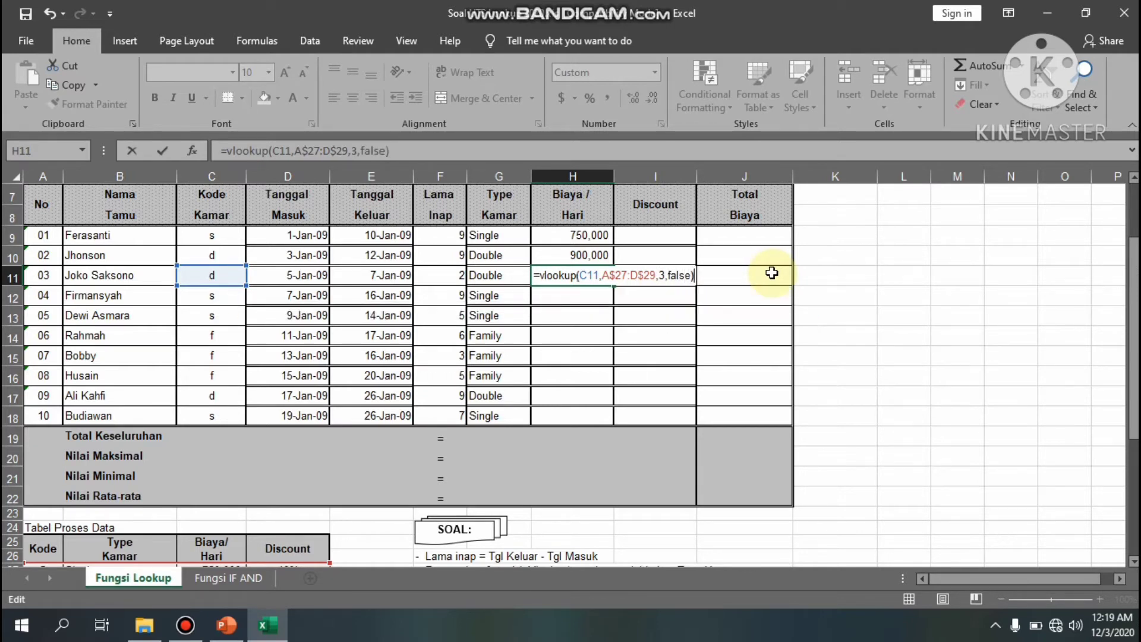
{"action": "key", "text": "Return"}
{"action": "left_click", "coordinate": [561, 275]}
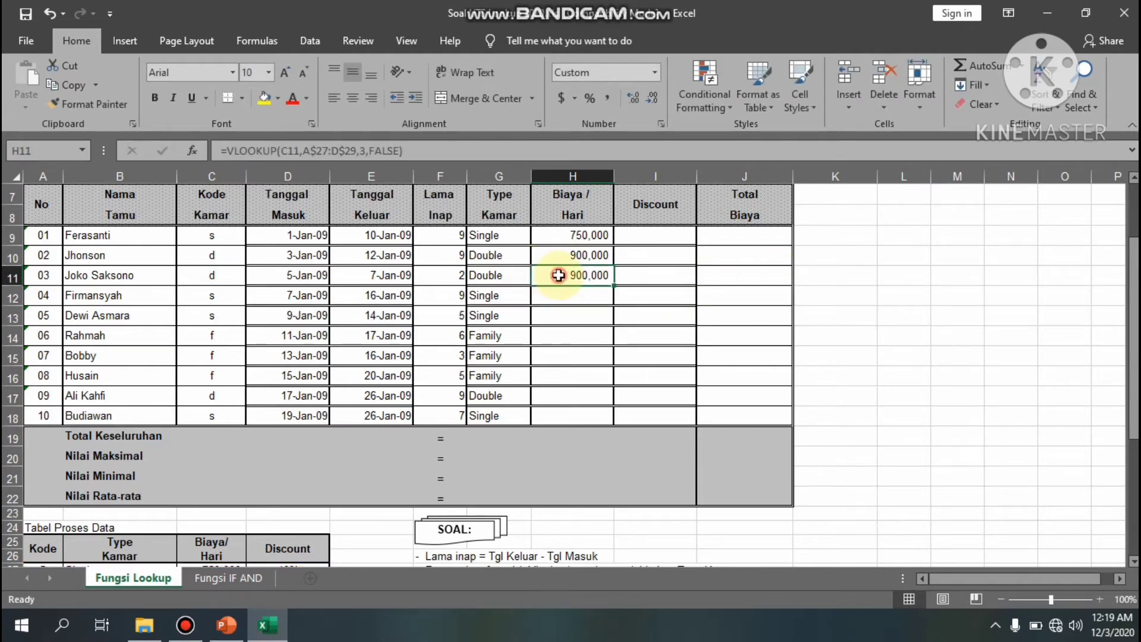
{"action": "left_click_drag", "start_coordinate": [614, 286], "coordinate": [615, 416]}
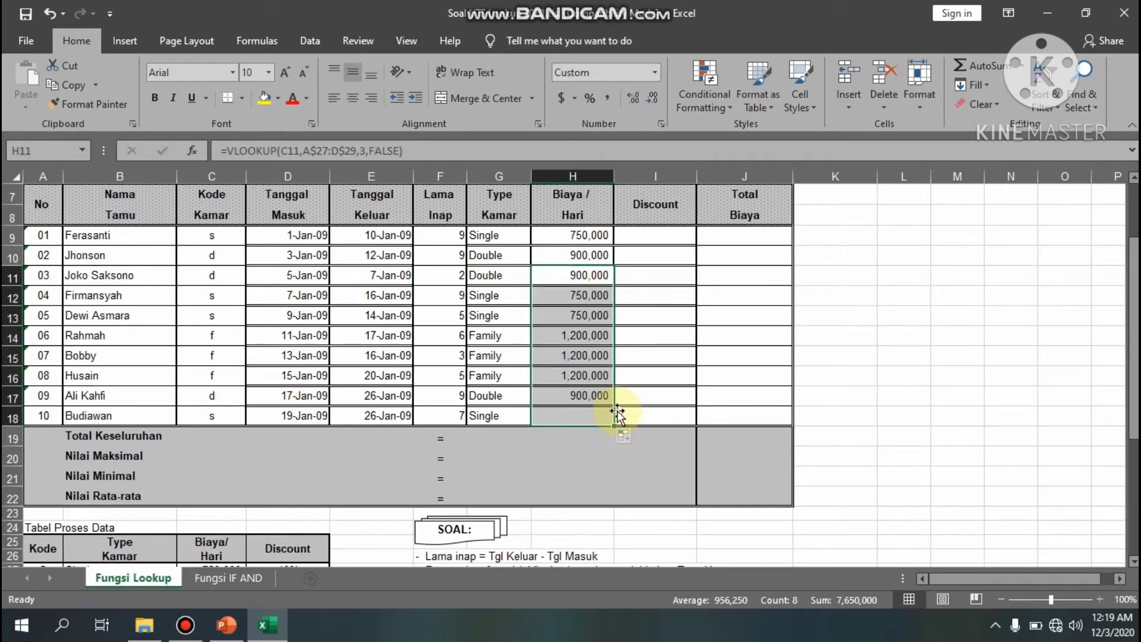
Begin a VLOOKUP formula in the first Discount cell, I9, with C9 as the lookup value
{"action": "left_click", "coordinate": [656, 240]}
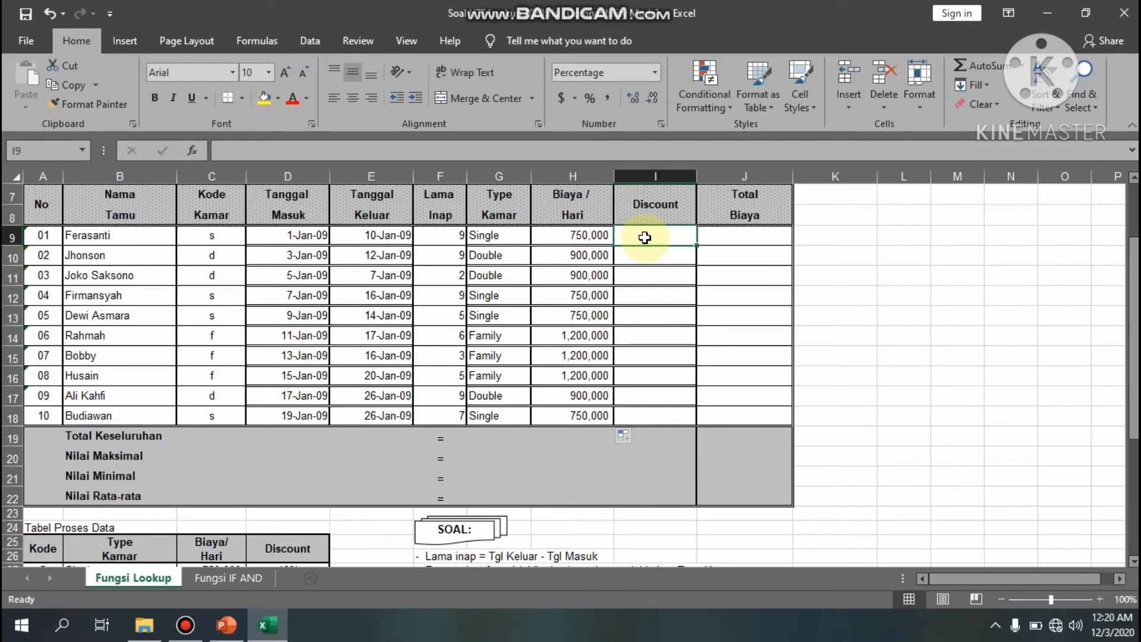
{"action": "type", "text": "="}
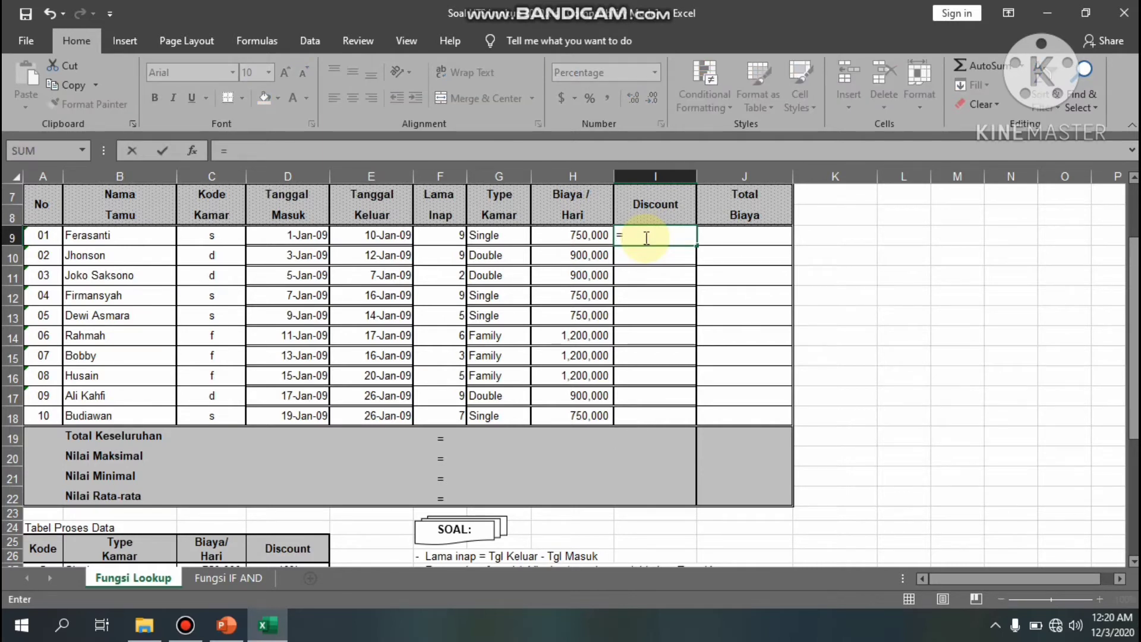
{"action": "type", "text": "vlookup"}
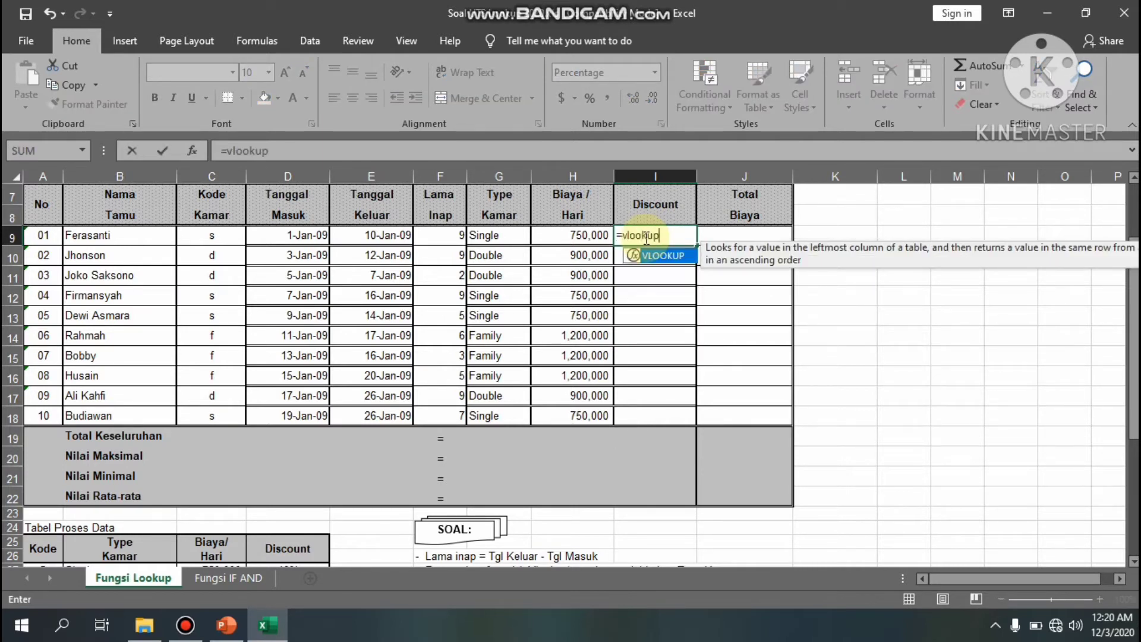
{"action": "type", "text": "("}
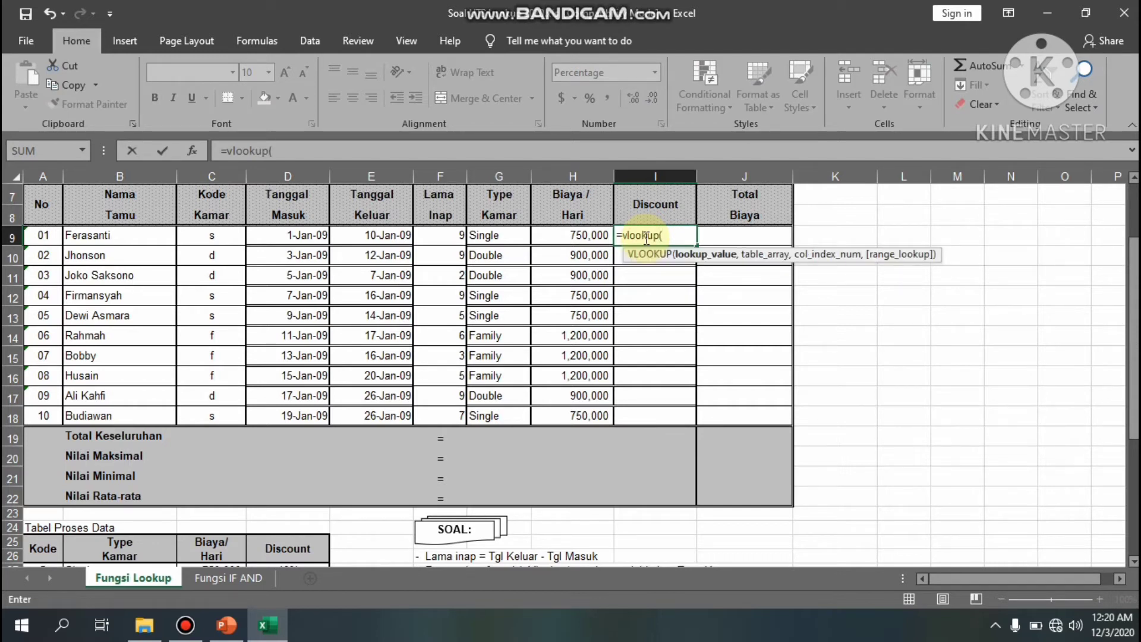
{"action": "left_click", "coordinate": [189, 237]}
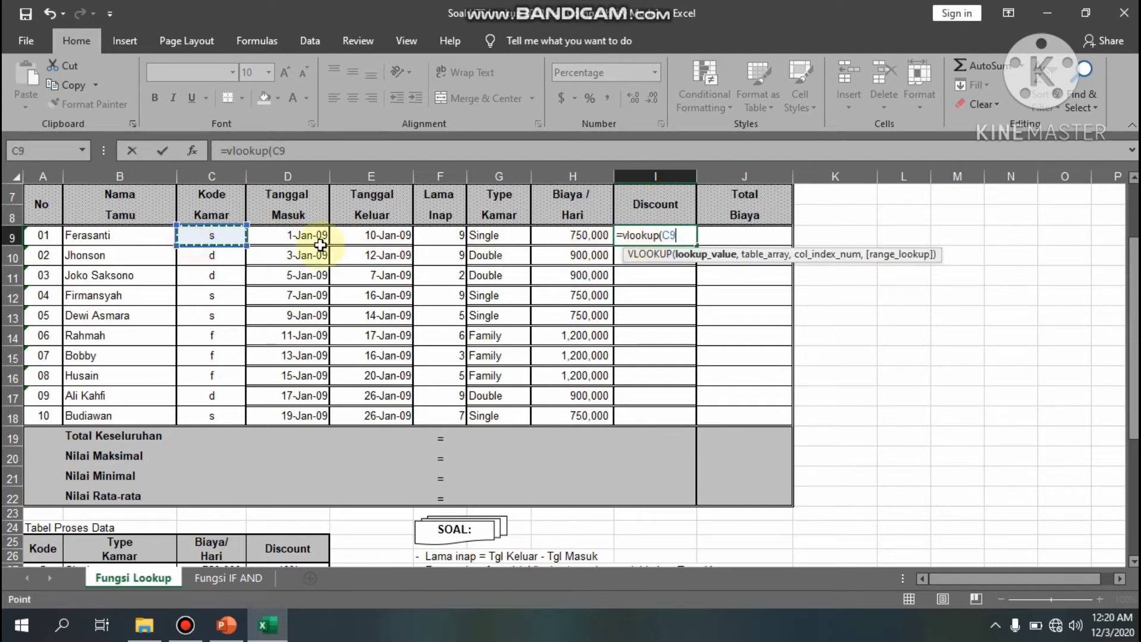
{"action": "type", "text": ","}
Add the Tabel Proses Data range A27:D29 as the table array of the I9 formula
{"action": "scroll", "coordinate": [482, 324], "scroll_direction": "down", "scroll_amount": 4}
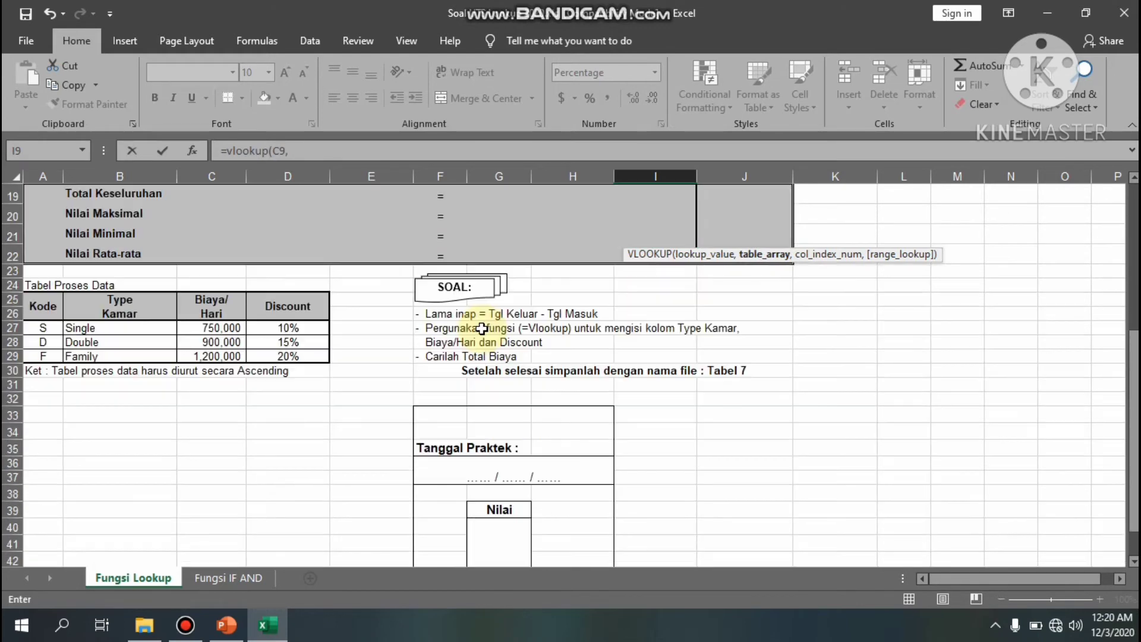
{"action": "left_click", "coordinate": [42, 328]}
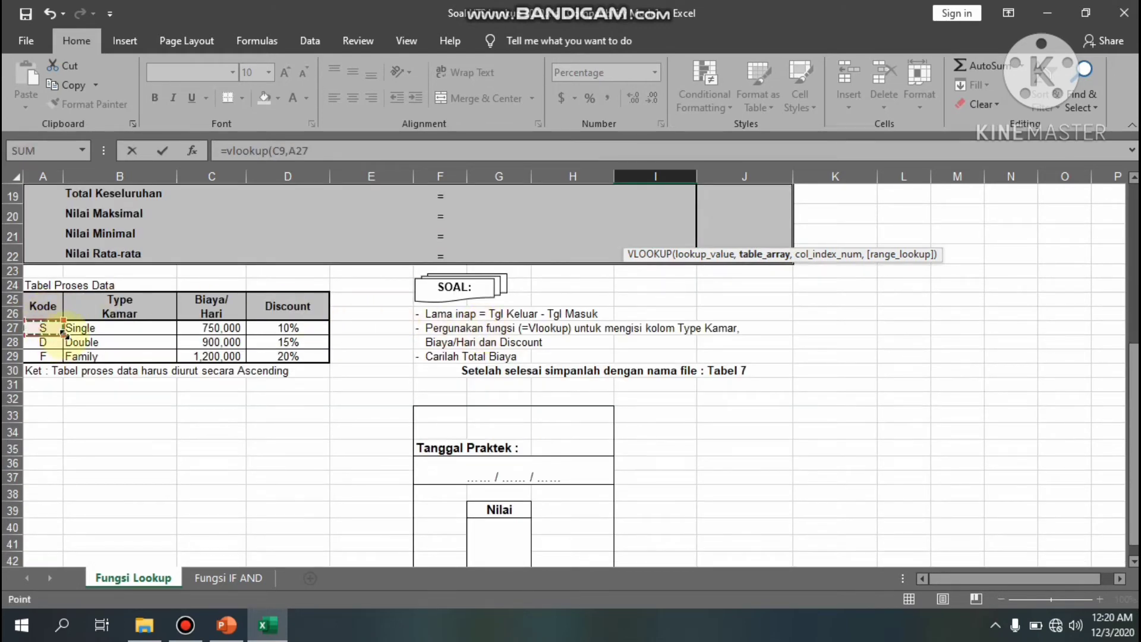
{"action": "left_click_drag", "start_coordinate": [64, 332], "coordinate": [307, 358]}
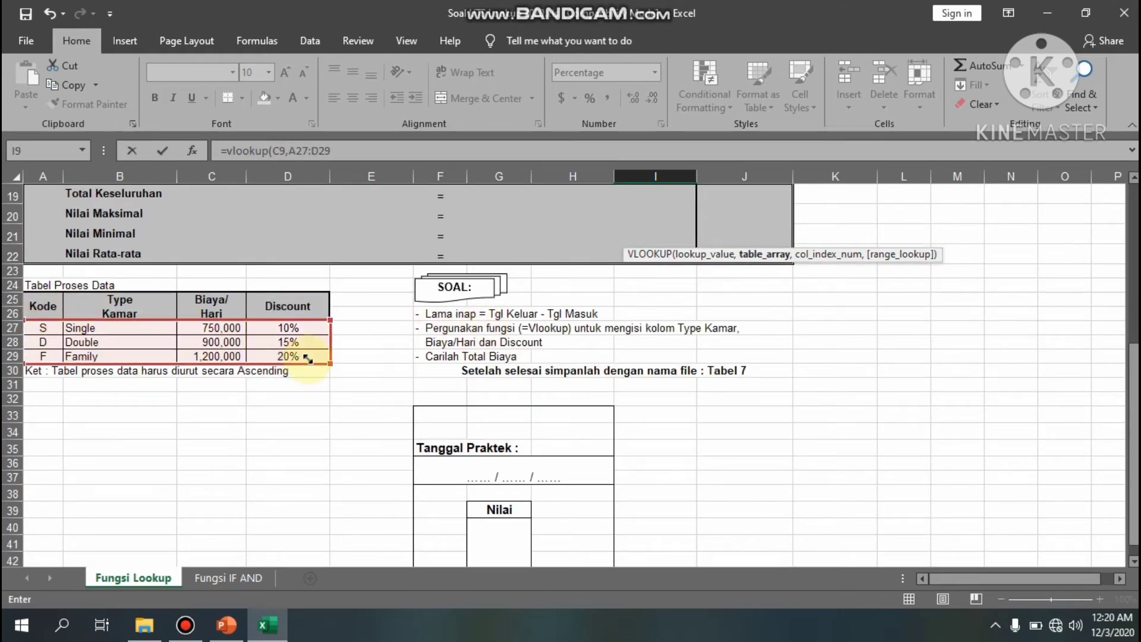
{"action": "scroll", "coordinate": [471, 238], "scroll_direction": "up", "scroll_amount": 4}
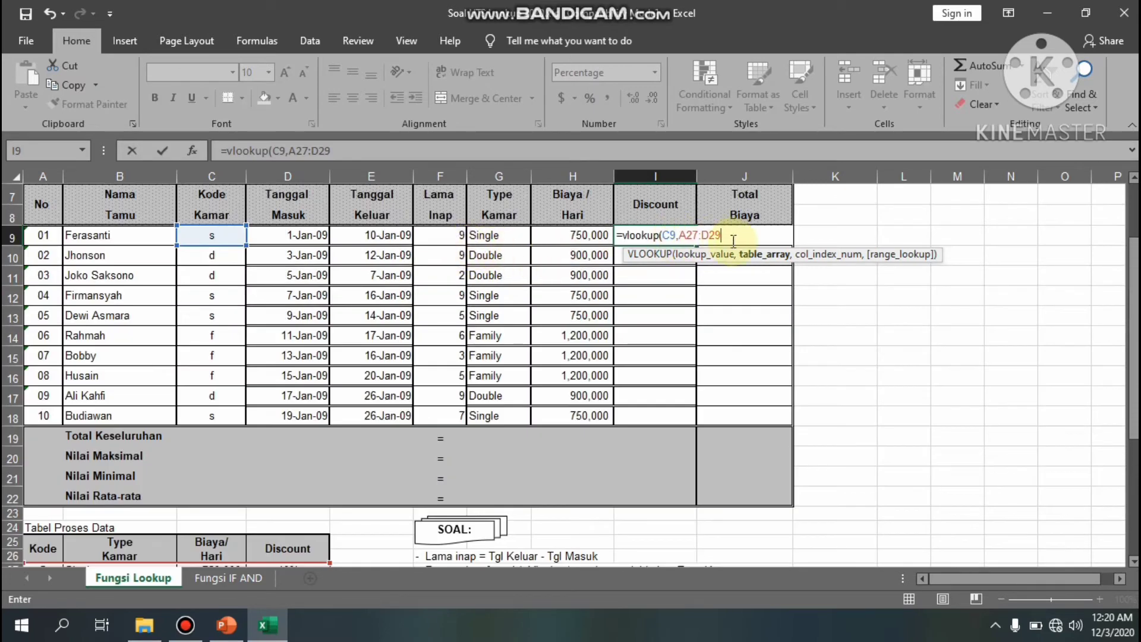
{"action": "type", "text": ","}
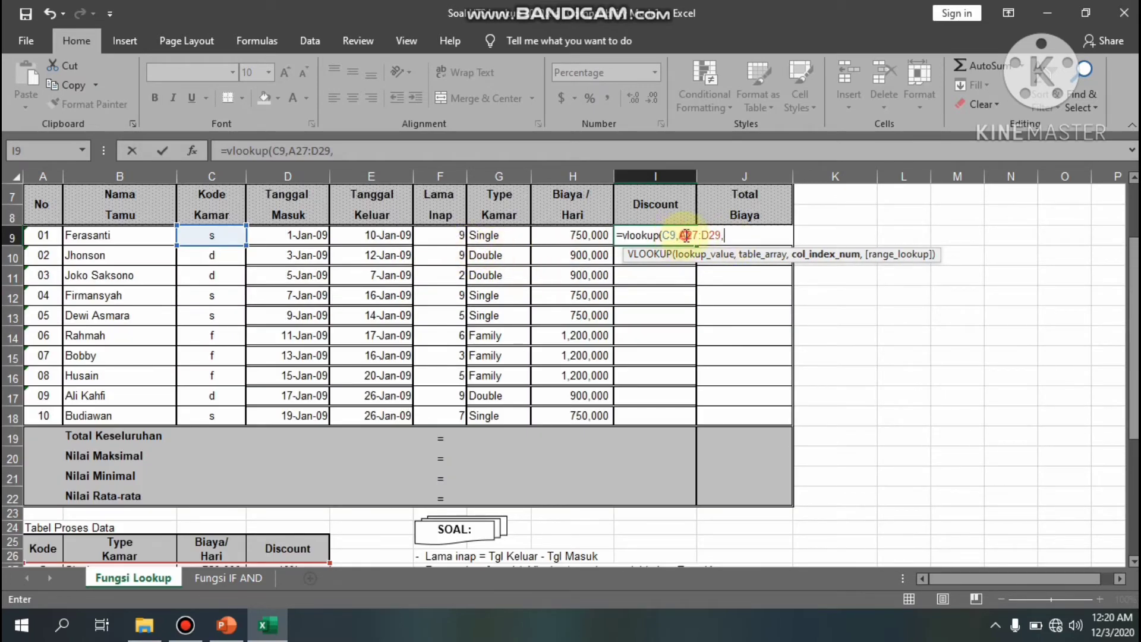
Lock the rows of the table range in the I9 formula so it reads A$27:D$29
{"action": "left_click", "coordinate": [687, 235]}
{"action": "type", "text": "$"}
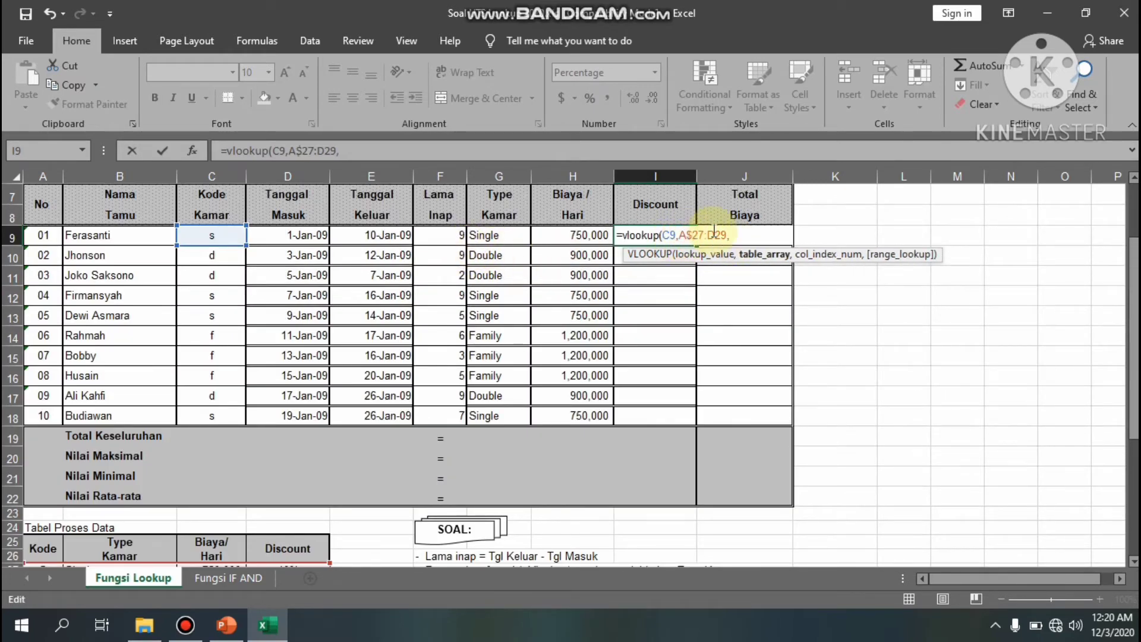
{"action": "left_click", "coordinate": [716, 236]}
Complete the I9 VLOOKUP formula with column index 4 and exact matching (FALSE)
{"action": "left_click", "coordinate": [740, 236]}
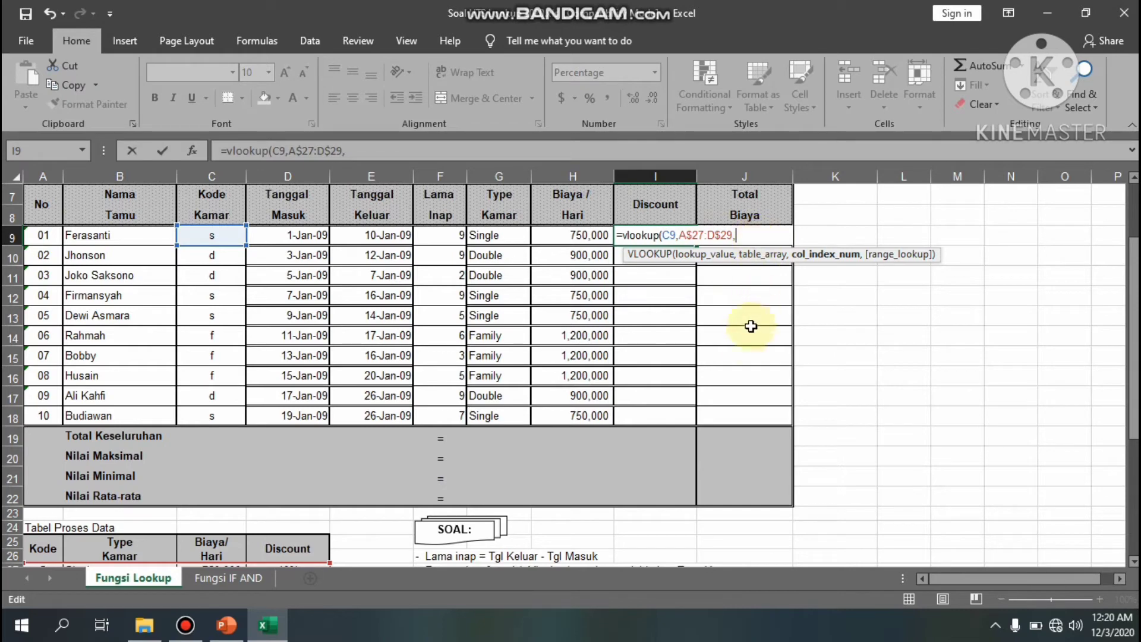
{"action": "scroll", "coordinate": [535, 402], "scroll_direction": "down", "scroll_amount": 3}
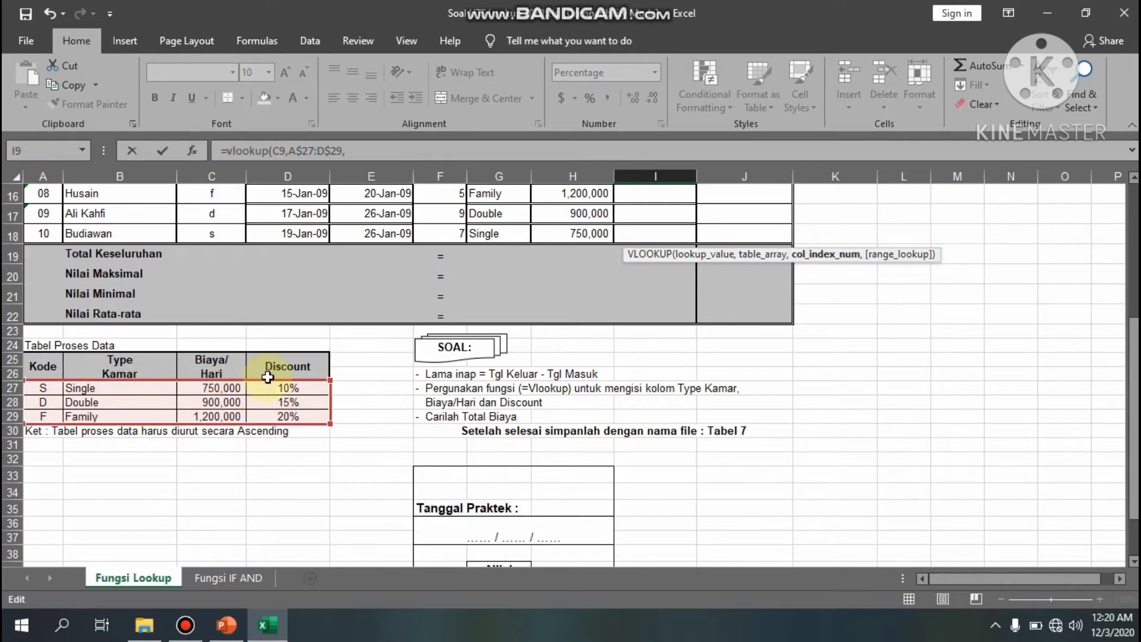
{"action": "scroll", "coordinate": [439, 377], "scroll_direction": "up", "scroll_amount": 5}
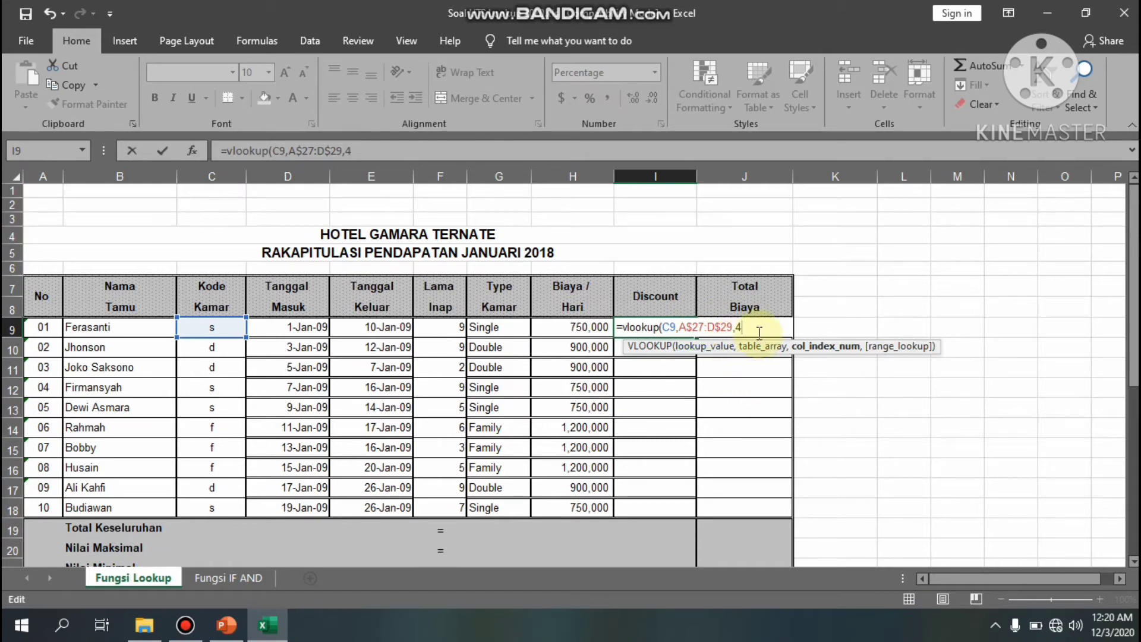
{"action": "type", "text": ",false"}
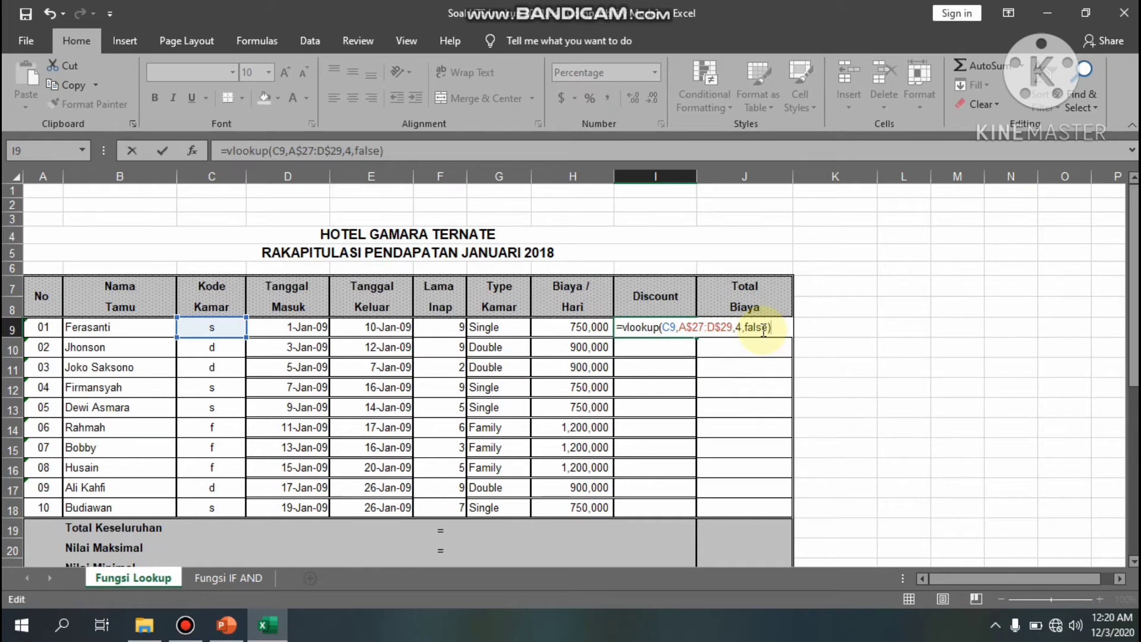
{"action": "key", "text": "Return"}
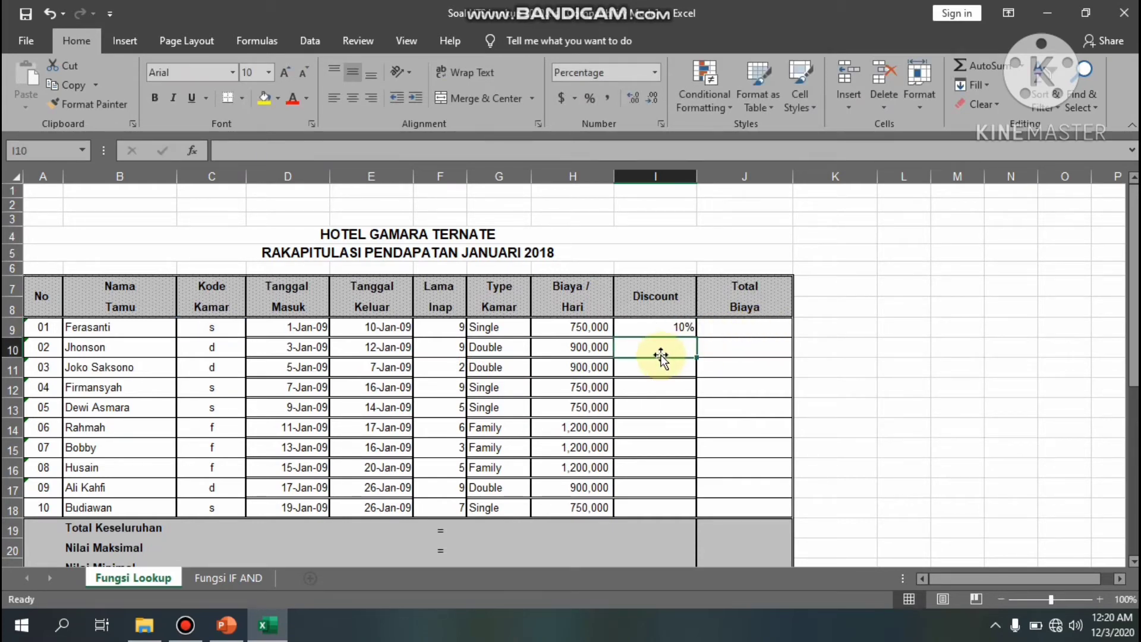
Begin a VLOOKUP formula in the second Discount cell, I10, with C10 as the lookup value
{"action": "type", "text": "="}
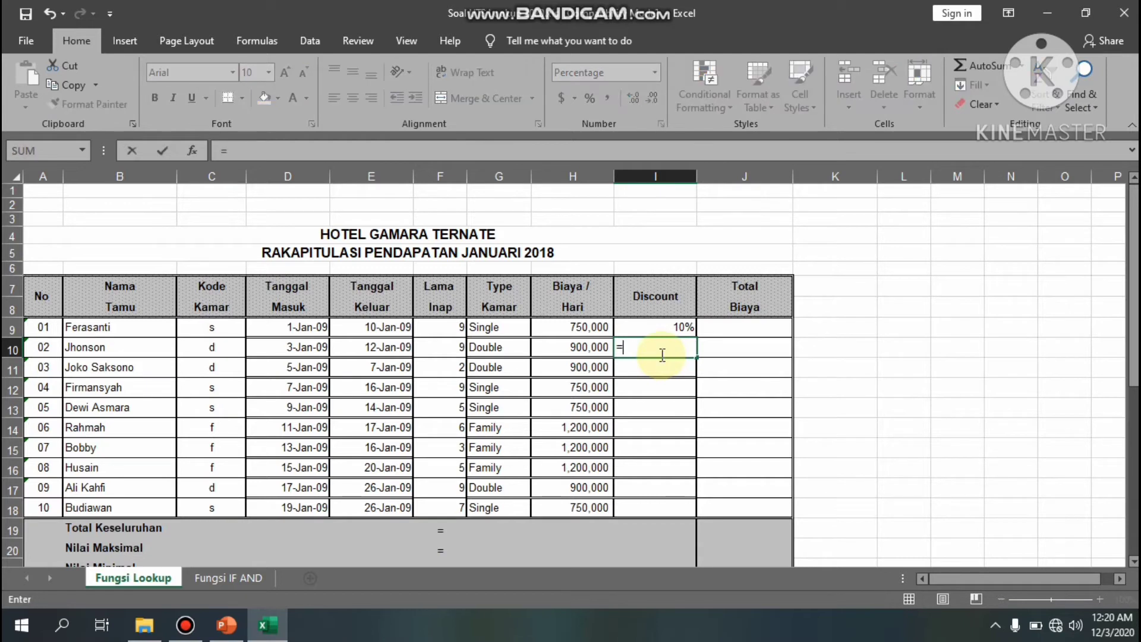
{"action": "type", "text": "vloo"}
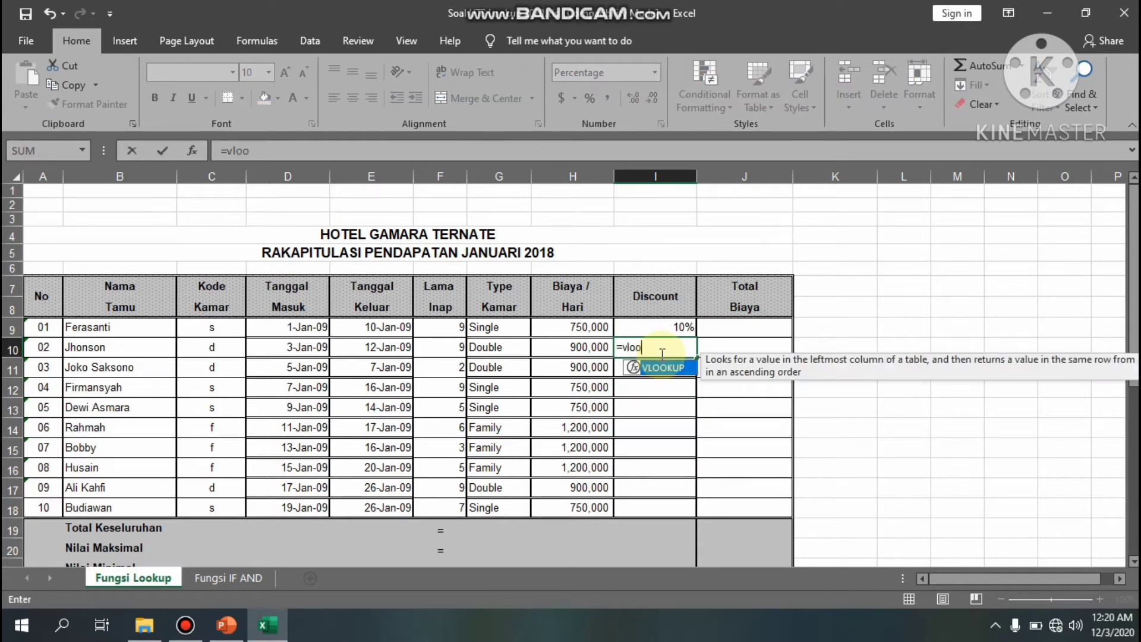
{"action": "type", "text": "kup("}
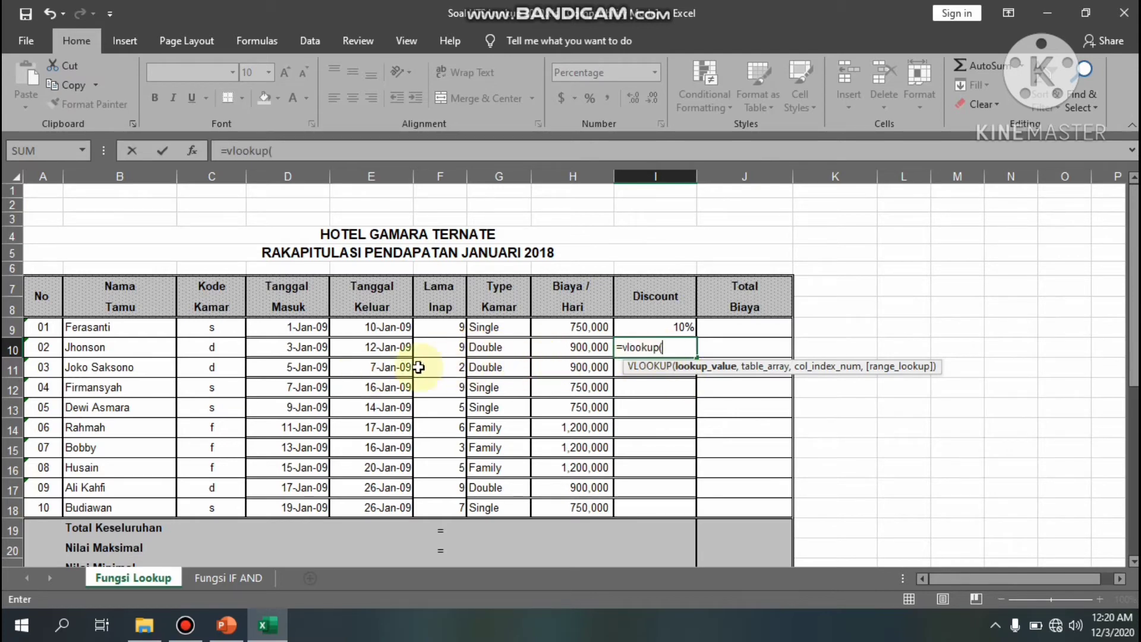
{"action": "left_click", "coordinate": [209, 350]}
{"action": "scroll", "coordinate": [442, 362], "scroll_direction": "down", "scroll_amount": 4}
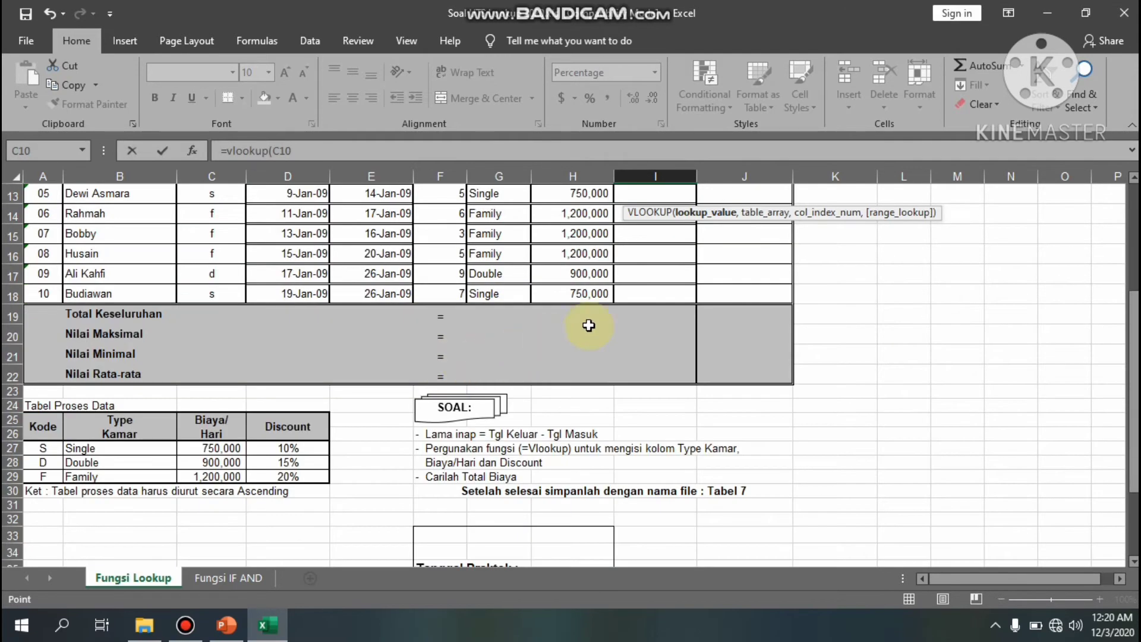
{"action": "scroll", "coordinate": [586, 324], "scroll_direction": "up", "scroll_amount": 2}
{"action": "type", "text": ","}
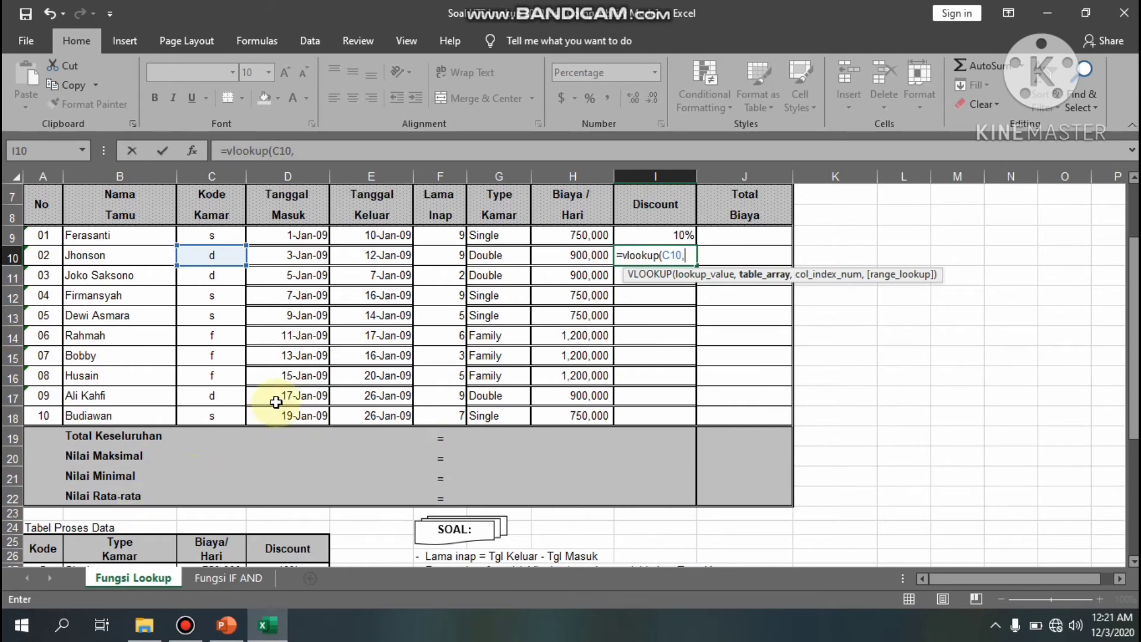
Add the Tabel Proses Data range A27:D29 as the table array of the I10 formula
{"action": "scroll", "coordinate": [276, 404], "scroll_direction": "down", "scroll_amount": 2}
{"action": "left_click", "coordinate": [59, 450]}
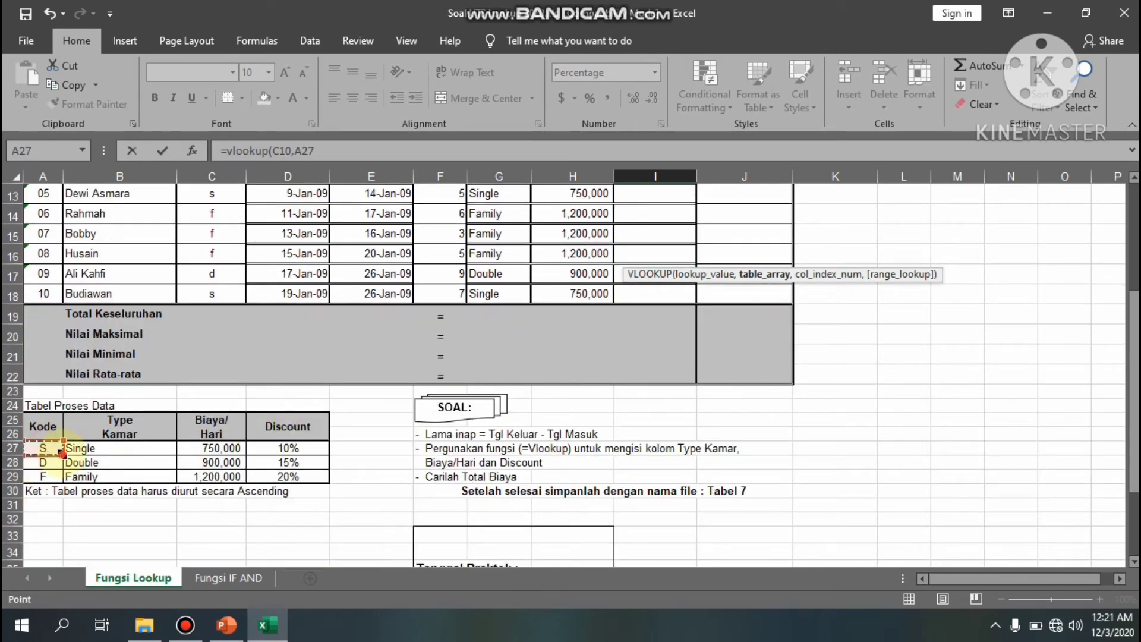
{"action": "left_click_drag", "start_coordinate": [59, 450], "coordinate": [312, 476]}
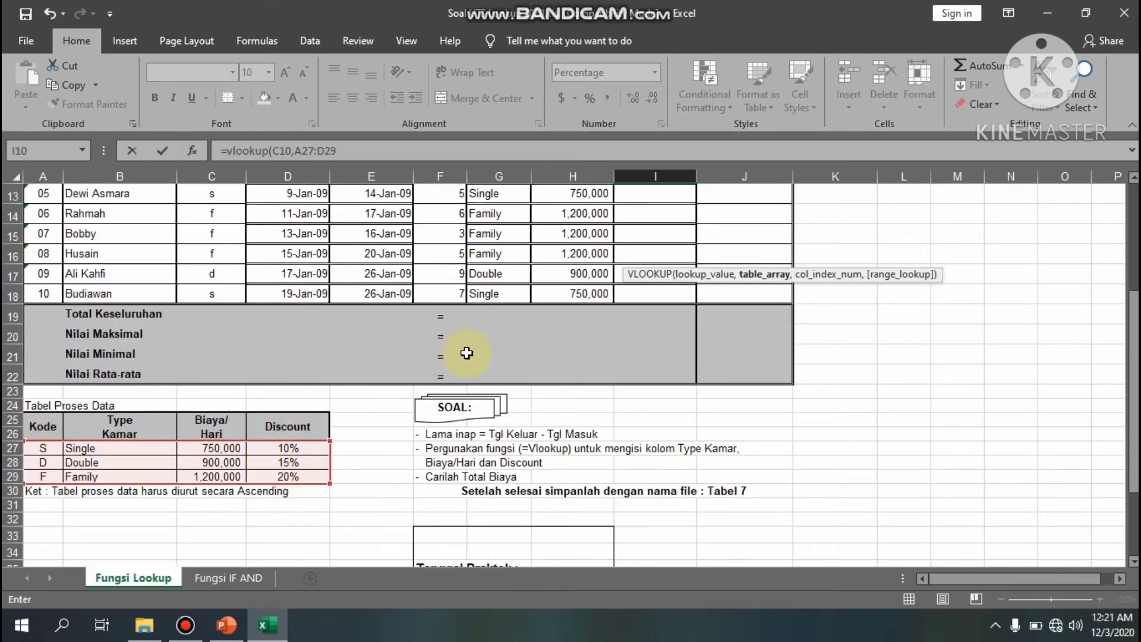
{"action": "scroll", "coordinate": [467, 353], "scroll_direction": "up", "scroll_amount": 3}
{"action": "type", "text": ","}
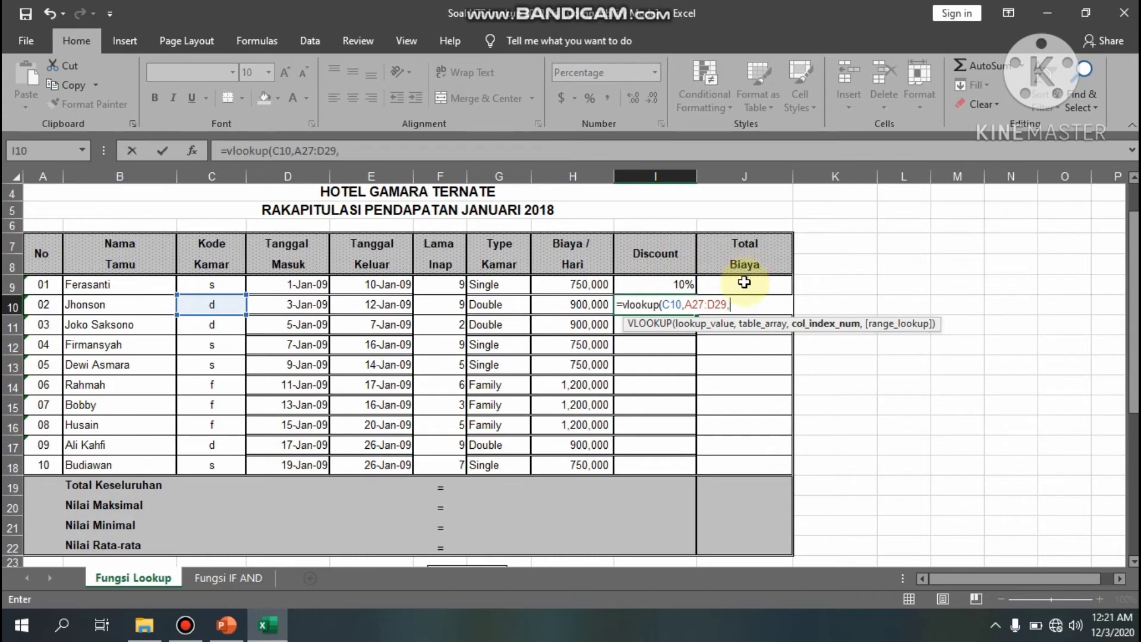
Lock the rows of the table range in the I10 formula so it reads A$27:D$29
{"action": "left_click", "coordinate": [690, 308]}
{"action": "type", "text": "$"}
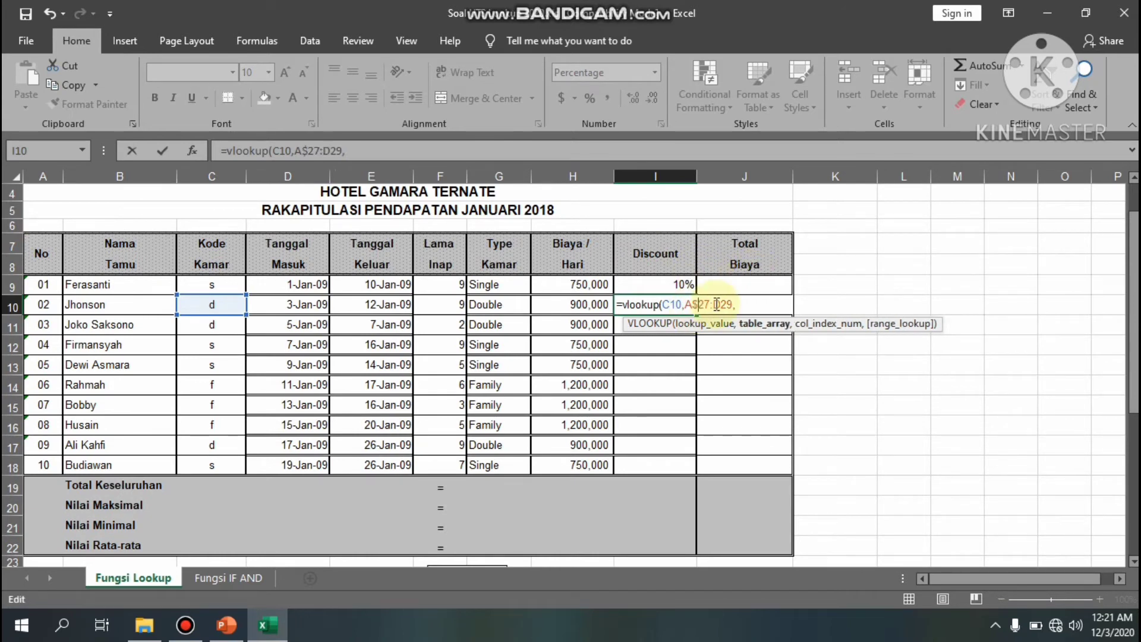
{"action": "left_click", "coordinate": [726, 304]}
{"action": "type", "text": "$"}
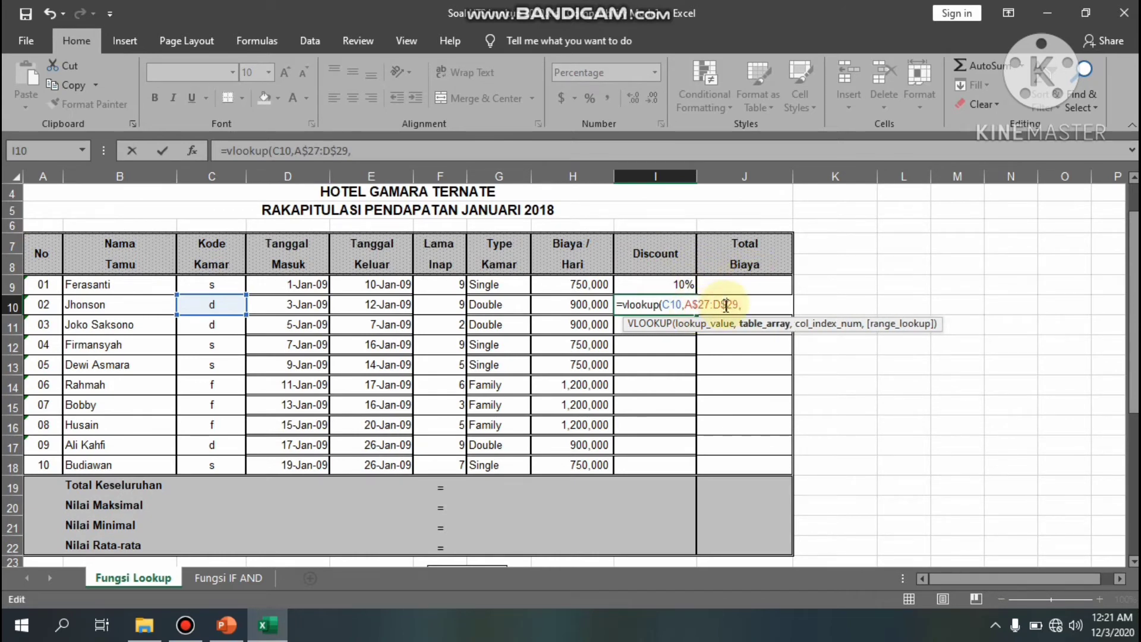
{"action": "left_click", "coordinate": [757, 301]}
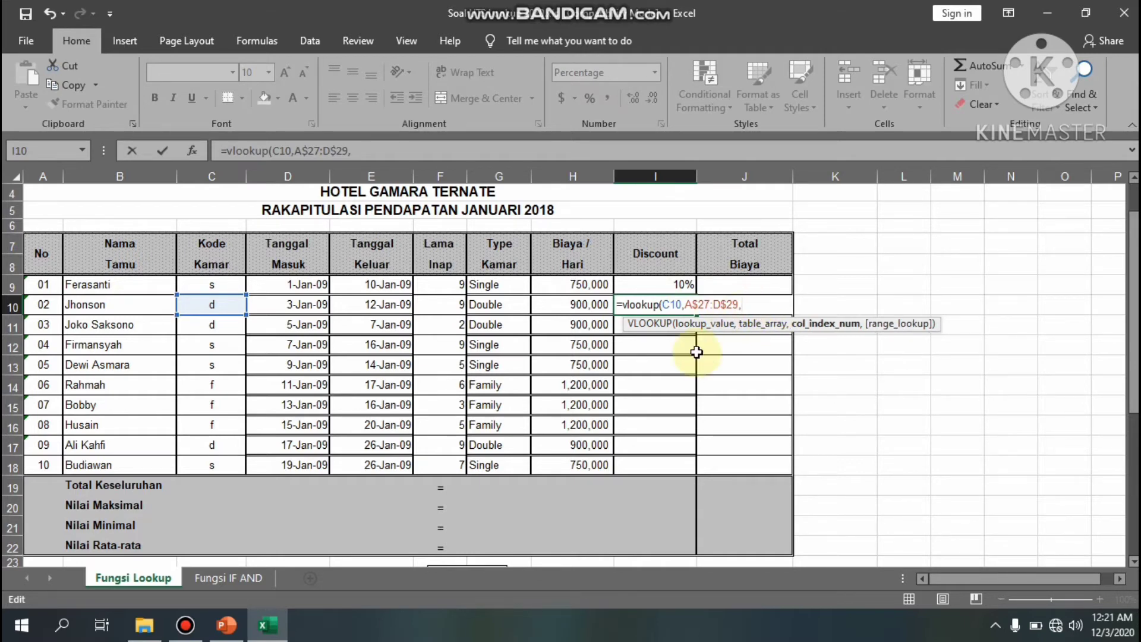
Complete the I10 VLOOKUP formula with column index 4 and exact matching (FALSE)
{"action": "scroll", "coordinate": [697, 353], "scroll_direction": "down", "scroll_amount": 1}
{"action": "scroll", "coordinate": [696, 353], "scroll_direction": "down", "scroll_amount": 3}
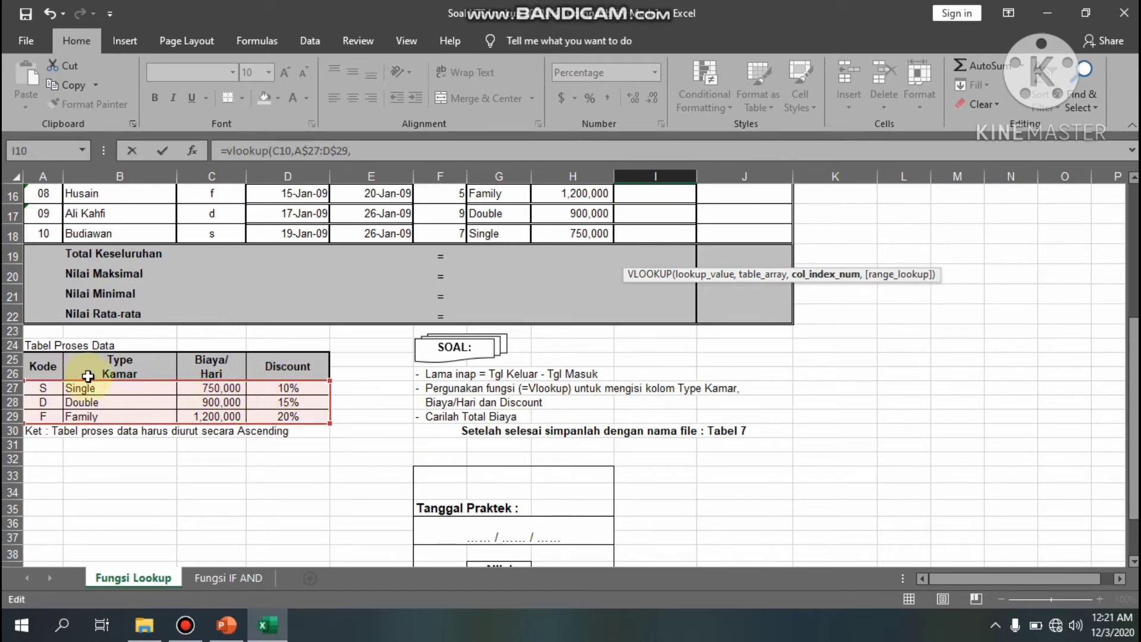
{"action": "scroll", "coordinate": [505, 257], "scroll_direction": "up", "scroll_amount": 4}
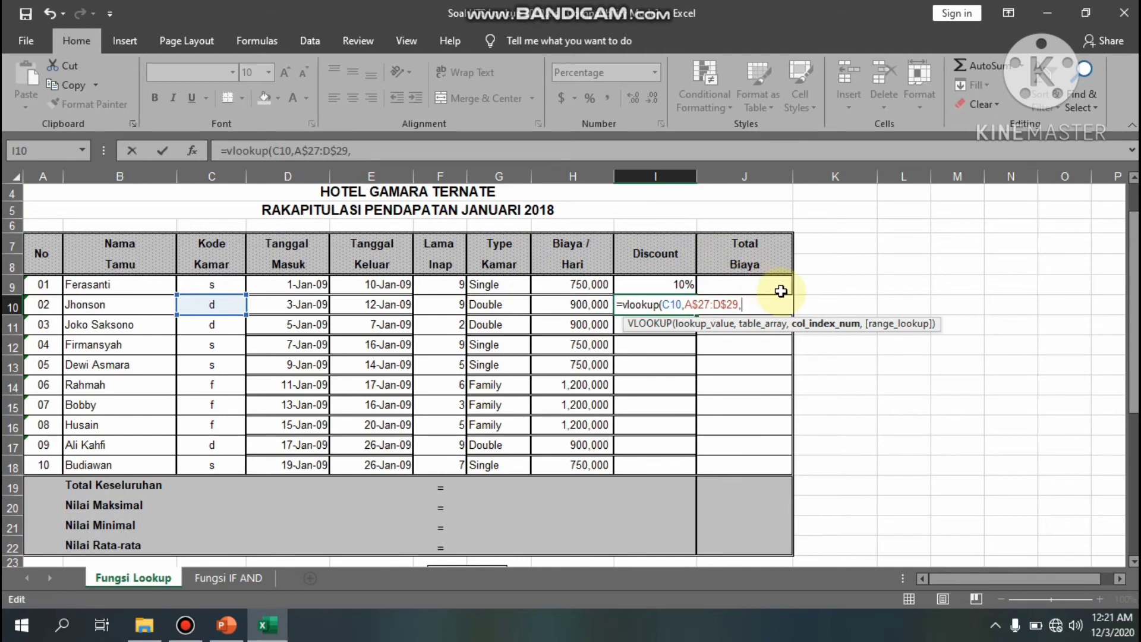
{"action": "type", "text": "4,"}
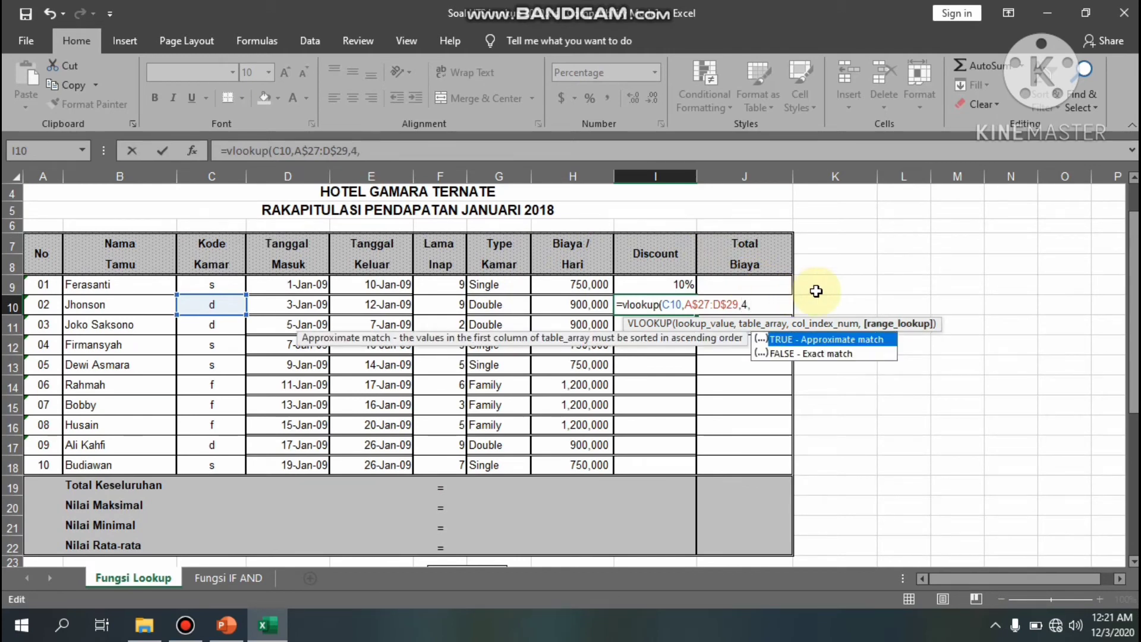
{"action": "type", "text": "false)"}
{"action": "key", "text": "Return"}
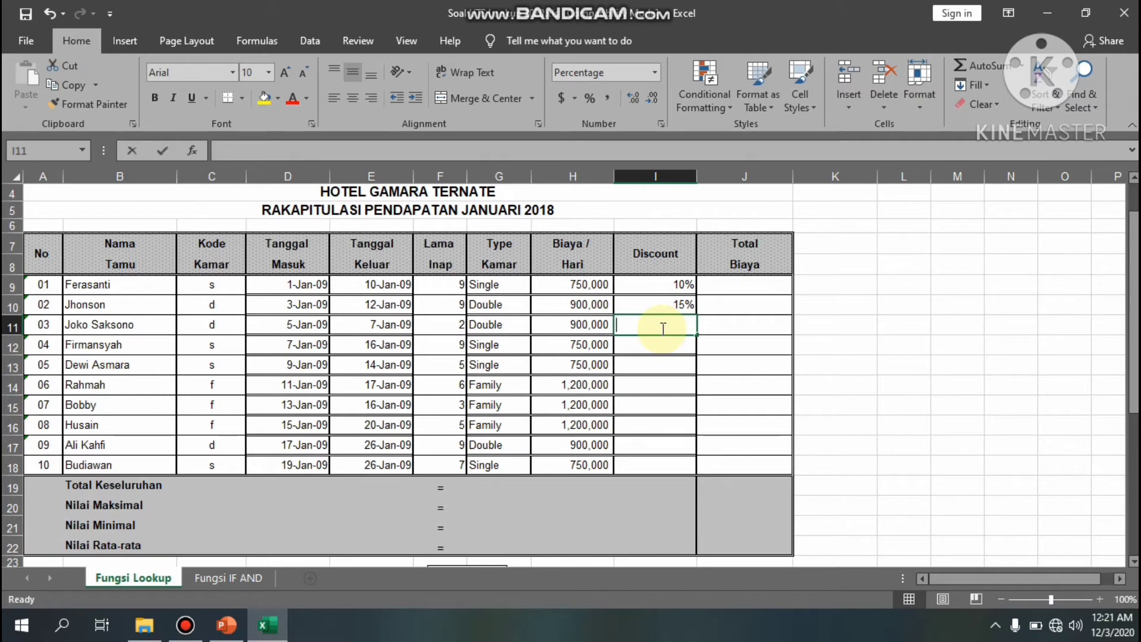
Begin a VLOOKUP formula in the third Discount cell, I11, with C11 as the lookup value
{"action": "type", "text": "="}
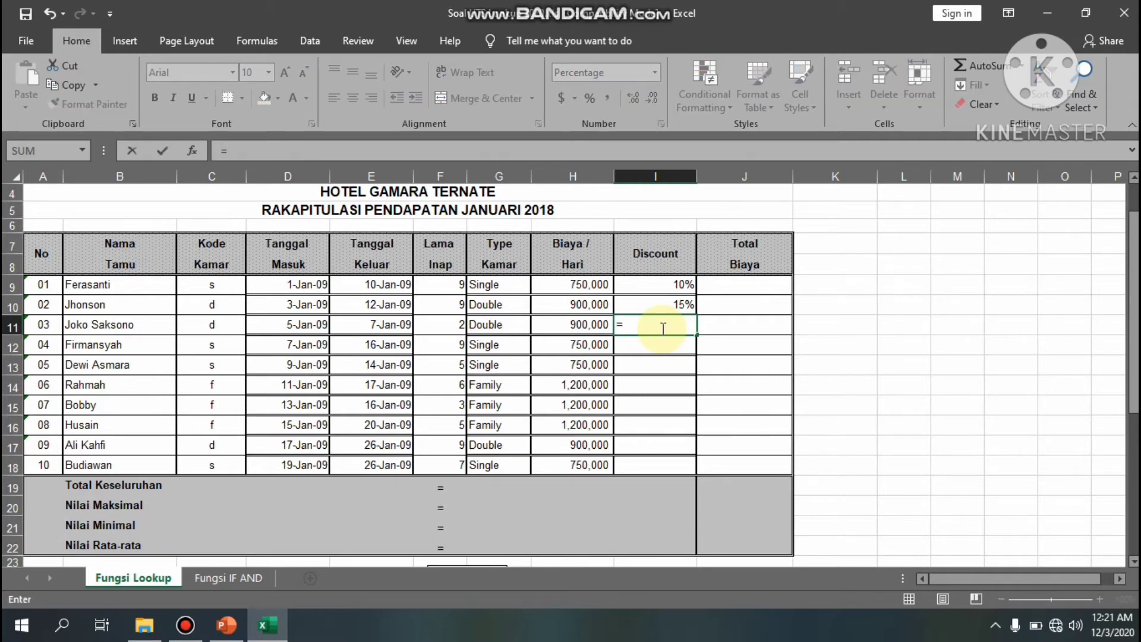
{"action": "type", "text": "vlookup"}
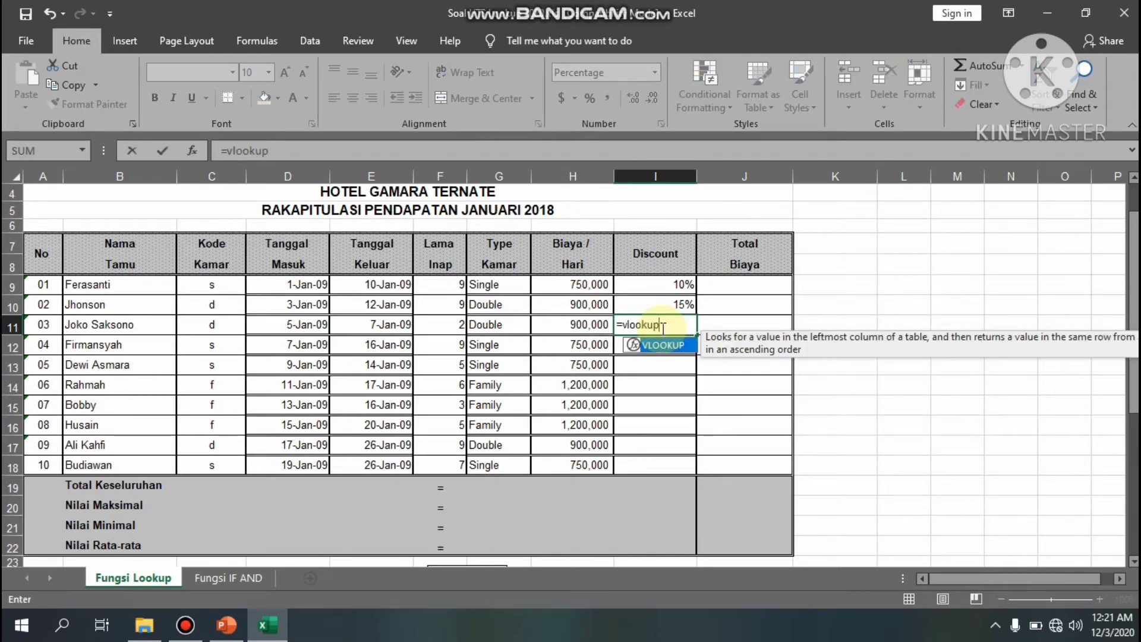
{"action": "type", "text": "("}
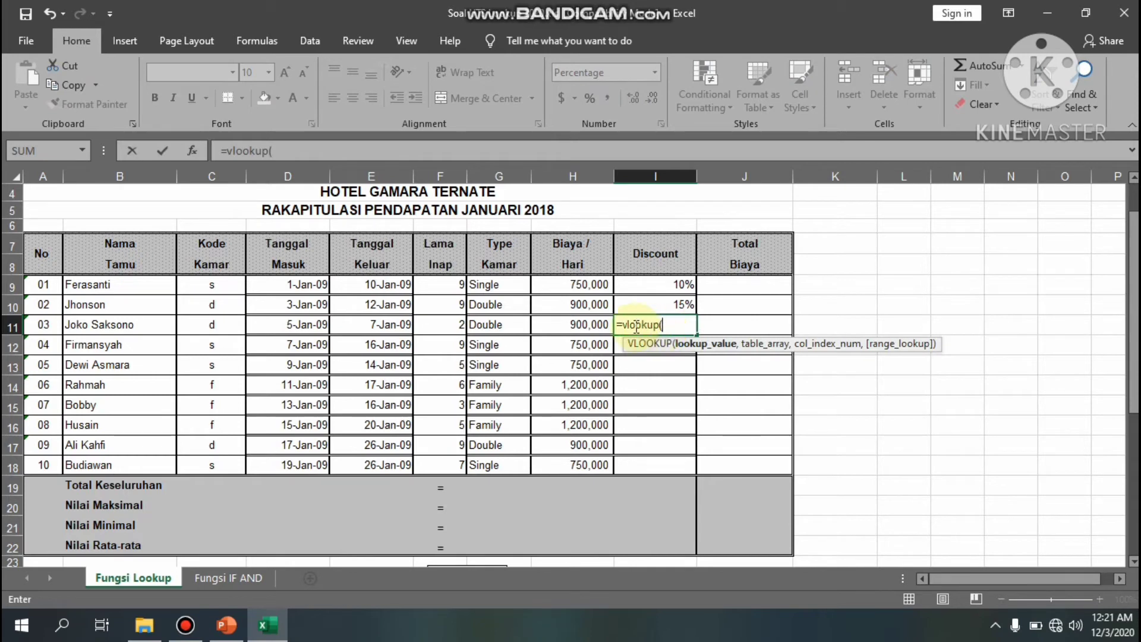
{"action": "left_click", "coordinate": [198, 333]}
{"action": "type", "text": ","}
Add the Tabel Proses Data range A27:D29 as the table array of the I11 formula
{"action": "scroll", "coordinate": [699, 337], "scroll_direction": "down", "scroll_amount": 4}
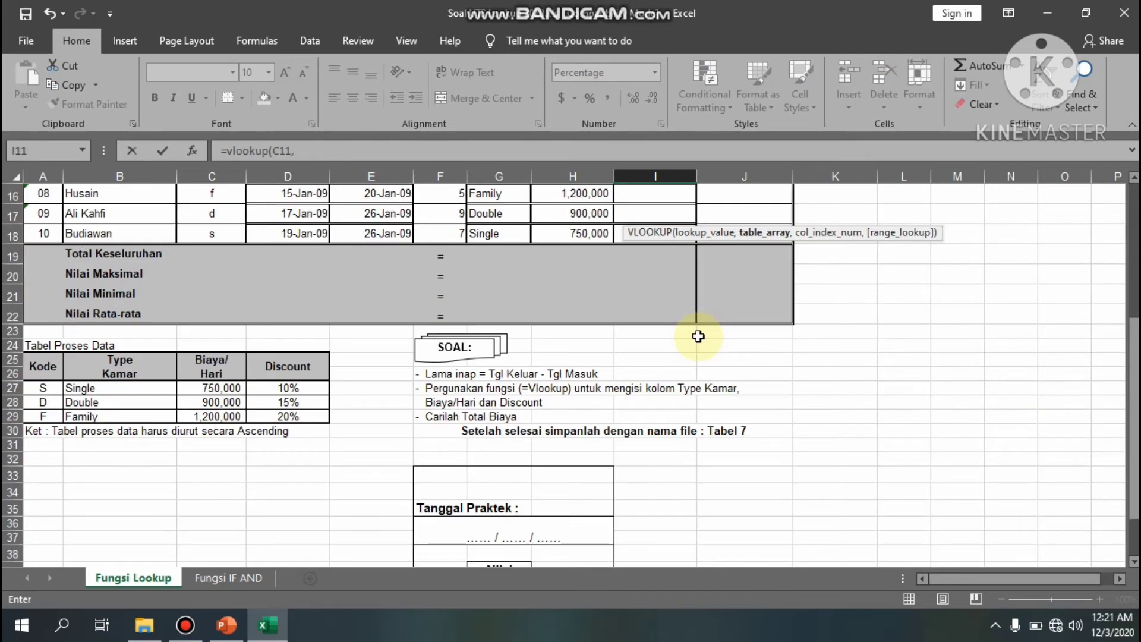
{"action": "scroll", "coordinate": [695, 333], "scroll_direction": "up", "scroll_amount": 3}
{"action": "scroll", "coordinate": [696, 333], "scroll_direction": "down", "scroll_amount": 2}
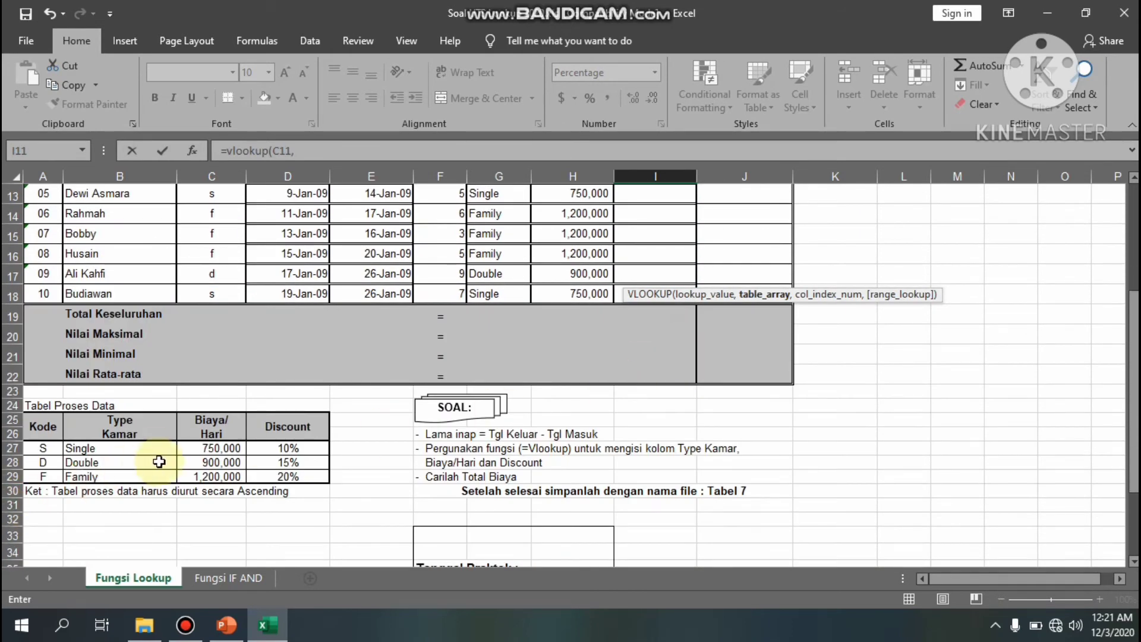
{"action": "left_click", "coordinate": [45, 450]}
{"action": "left_click_drag", "start_coordinate": [64, 455], "coordinate": [297, 477]}
{"action": "scroll", "coordinate": [429, 358], "scroll_direction": "up", "scroll_amount": 4}
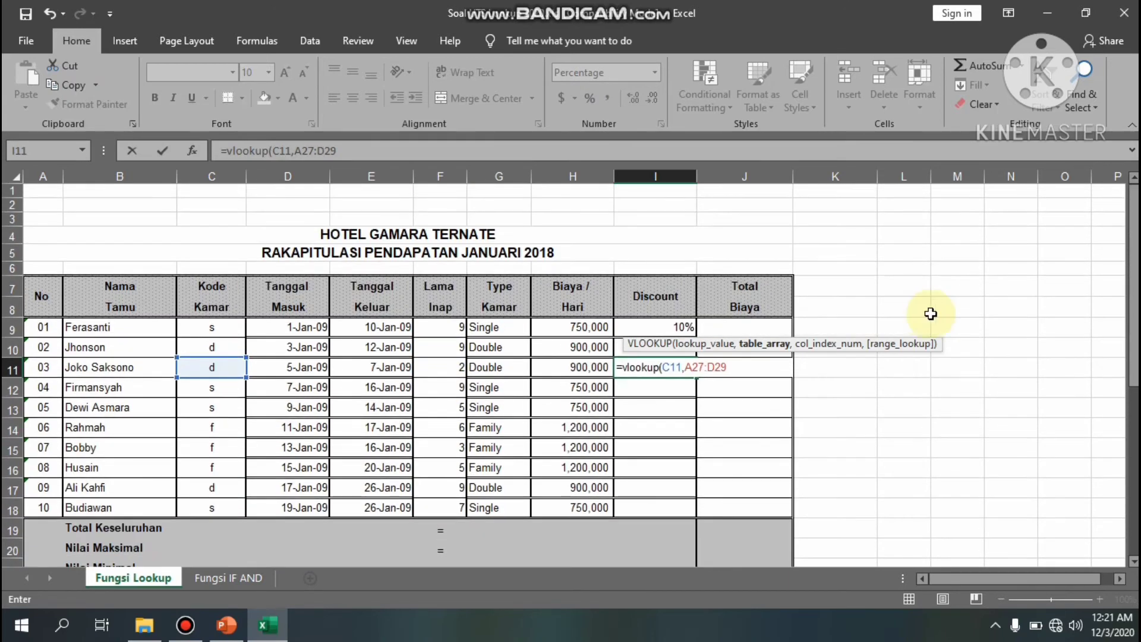
{"action": "type", "text": ","}
Lock the rows of the table range in the I11 formula so it reads A$27:D$29
{"action": "left_click", "coordinate": [694, 367]}
{"action": "type", "text": "$"}
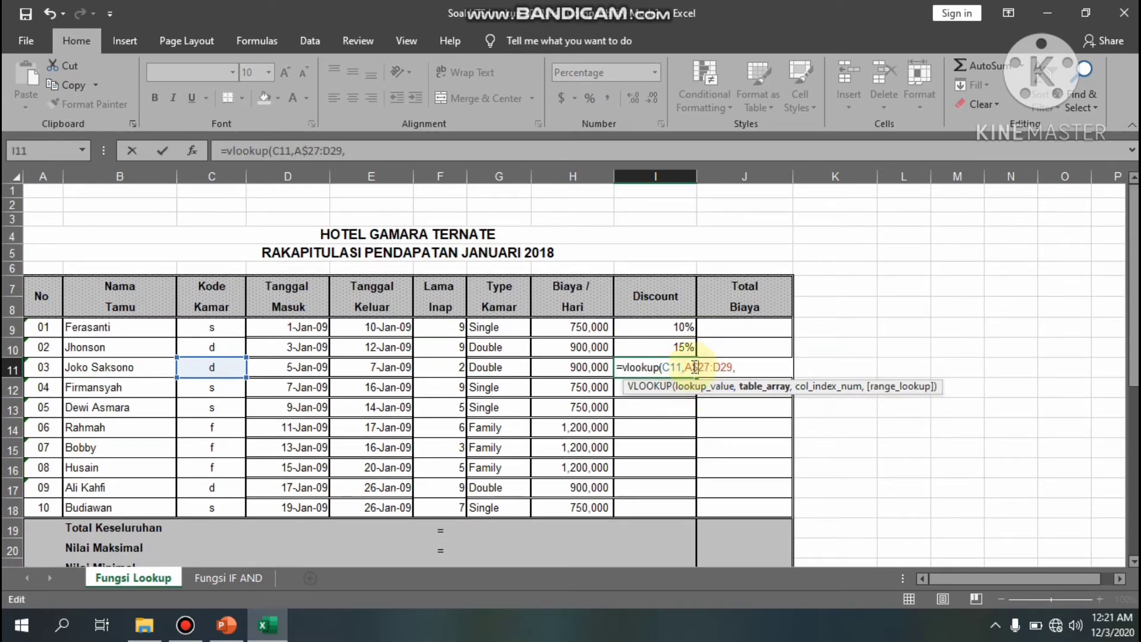
{"action": "left_click", "coordinate": [719, 366]}
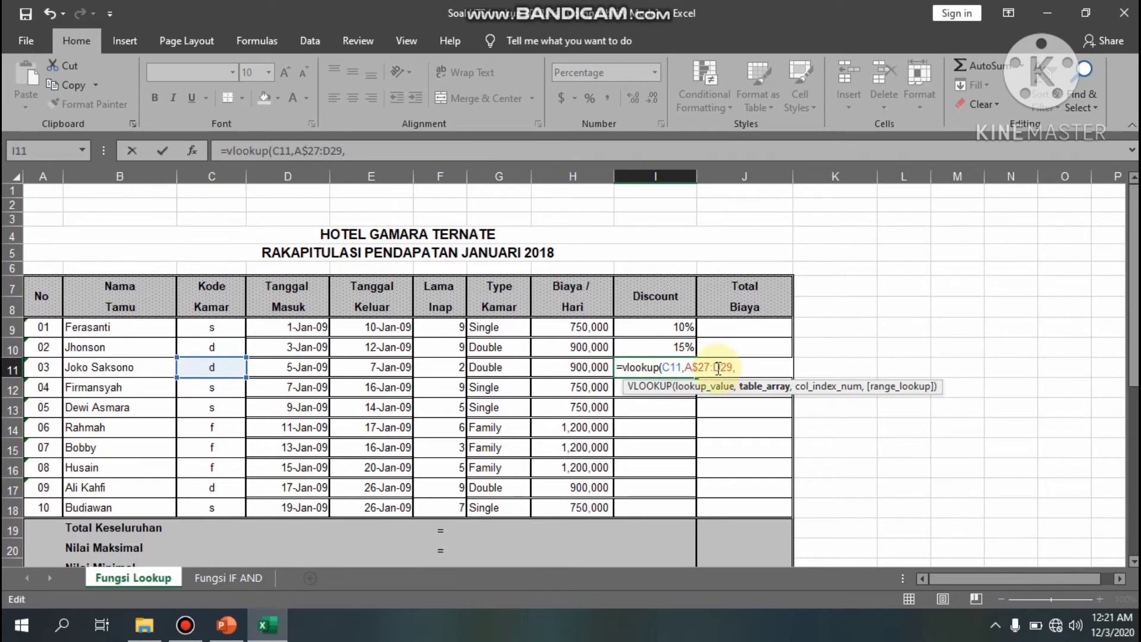
{"action": "left_click", "coordinate": [723, 367]}
{"action": "type", "text": "$"}
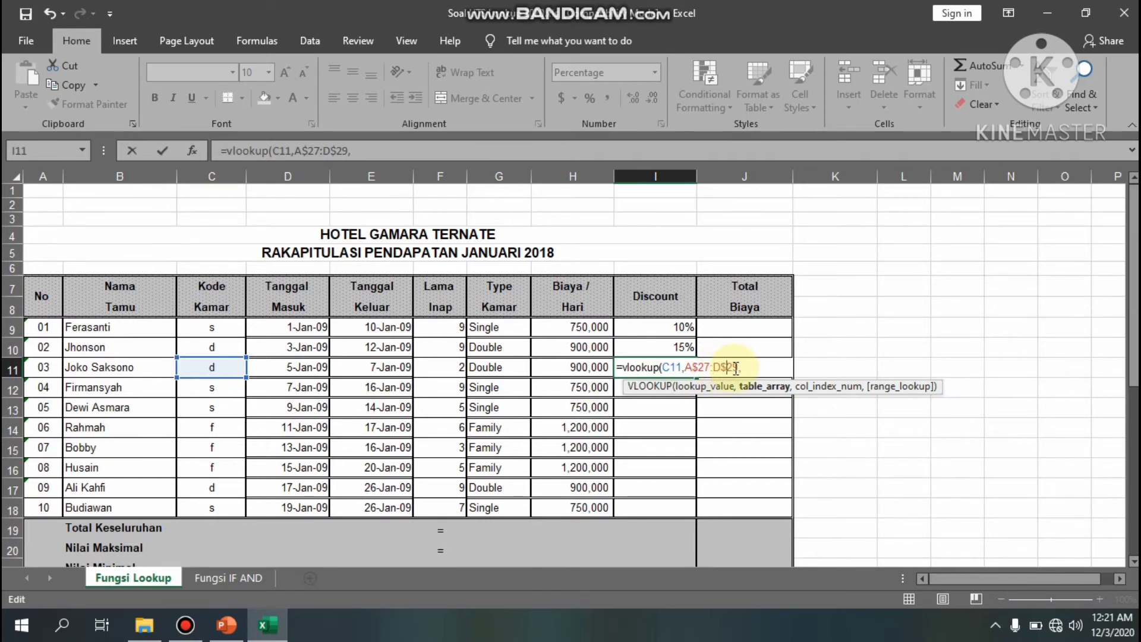
{"action": "left_click", "coordinate": [791, 369]}
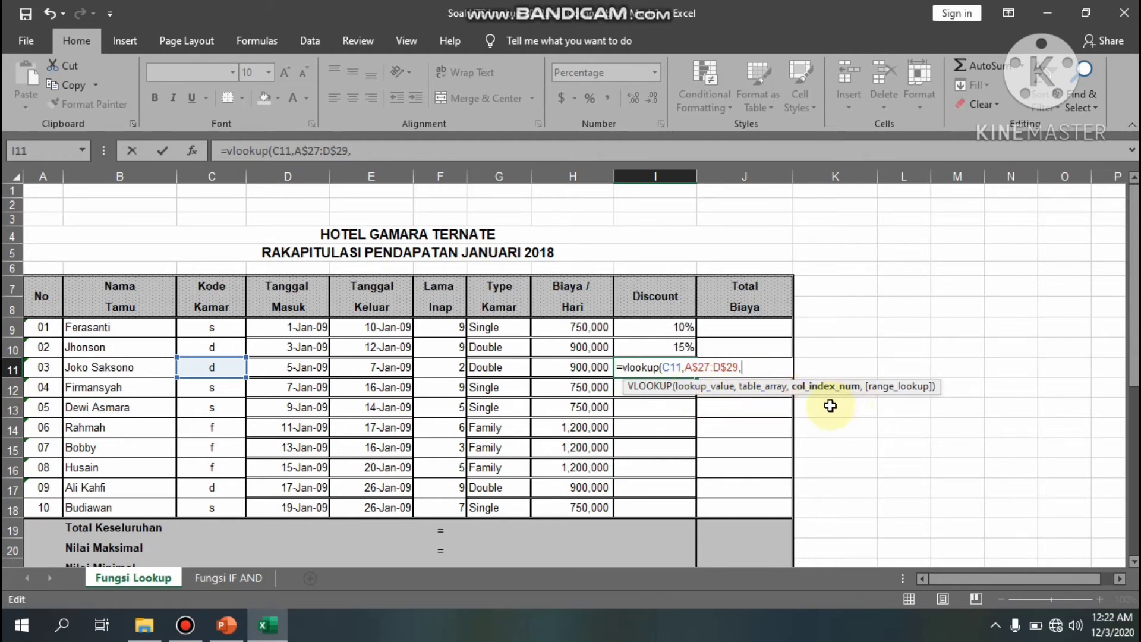
Complete the I11 VLOOKUP formula with column index 4 and FALSE, and fill it down the Discount column to I18
{"action": "type", "text": "4,f"}
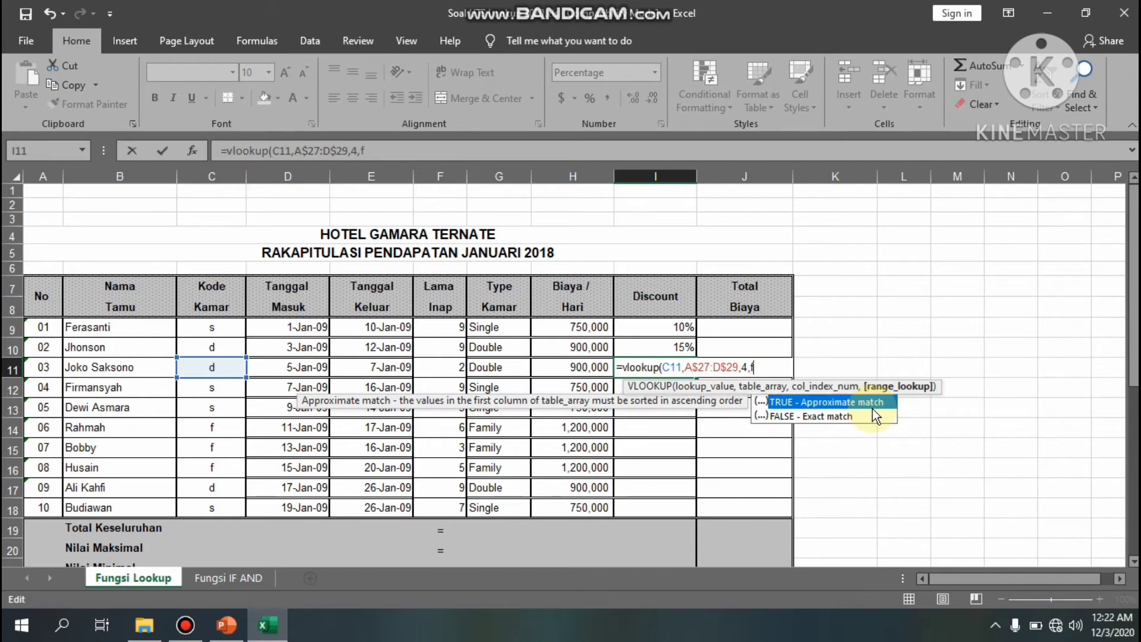
{"action": "type", "text": "alse)"}
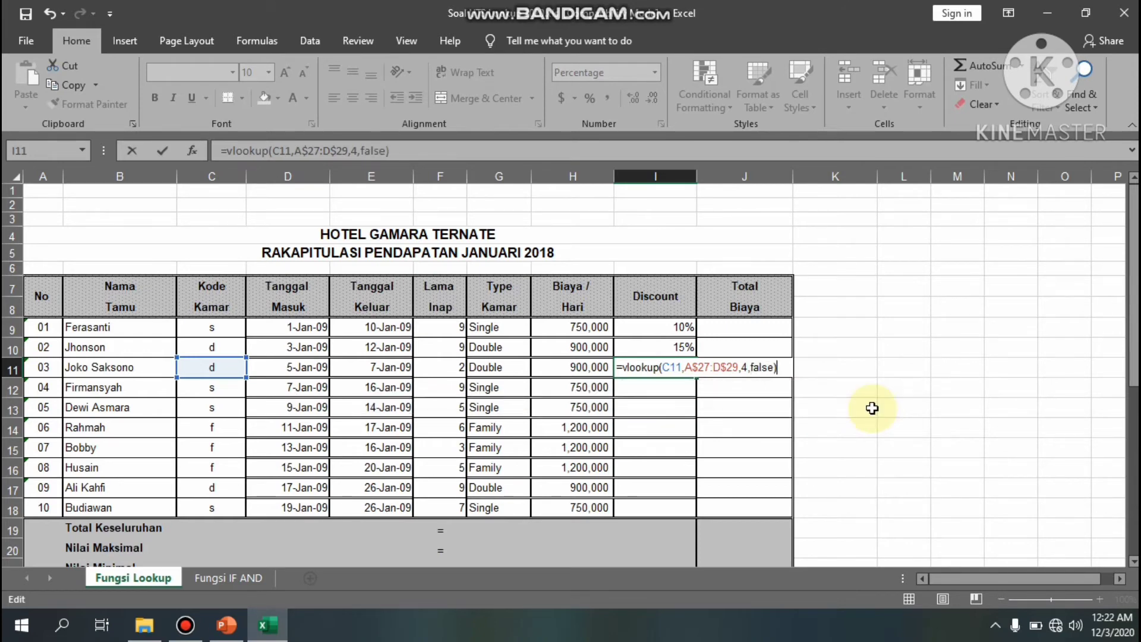
{"action": "key", "text": "Return"}
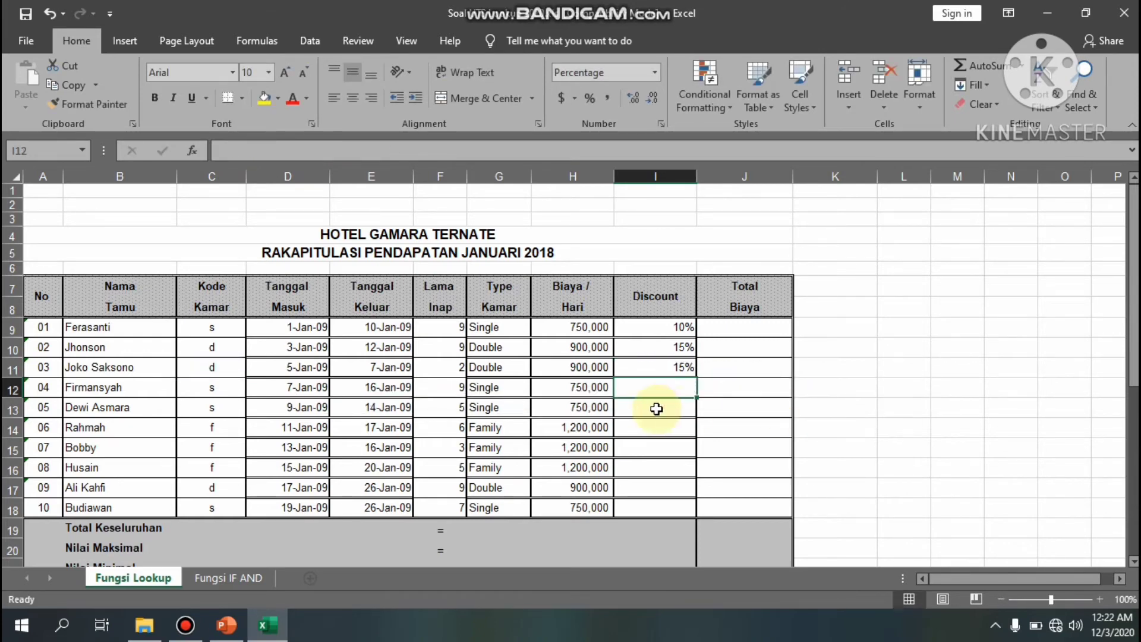
{"action": "left_click", "coordinate": [684, 365]}
{"action": "left_click_drag", "start_coordinate": [696, 377], "coordinate": [694, 511]}
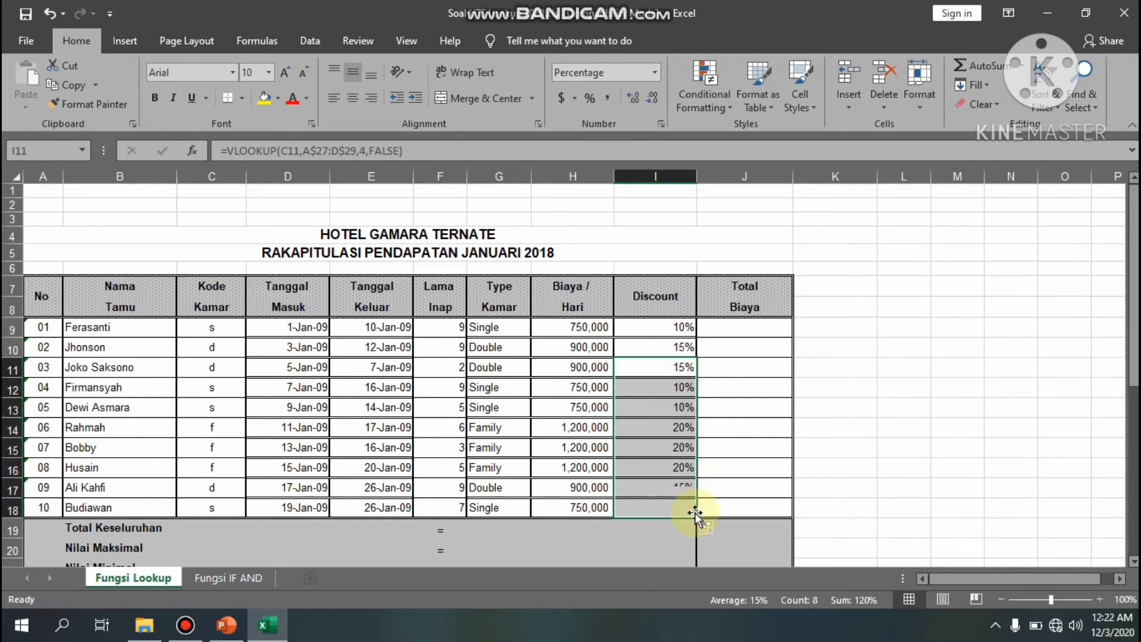
Begin the Total Biaya formula in J9 with Lama Inap times Biaya / Hari minus an opening bracket, =(F9*H9)-(
{"action": "left_click", "coordinate": [755, 329]}
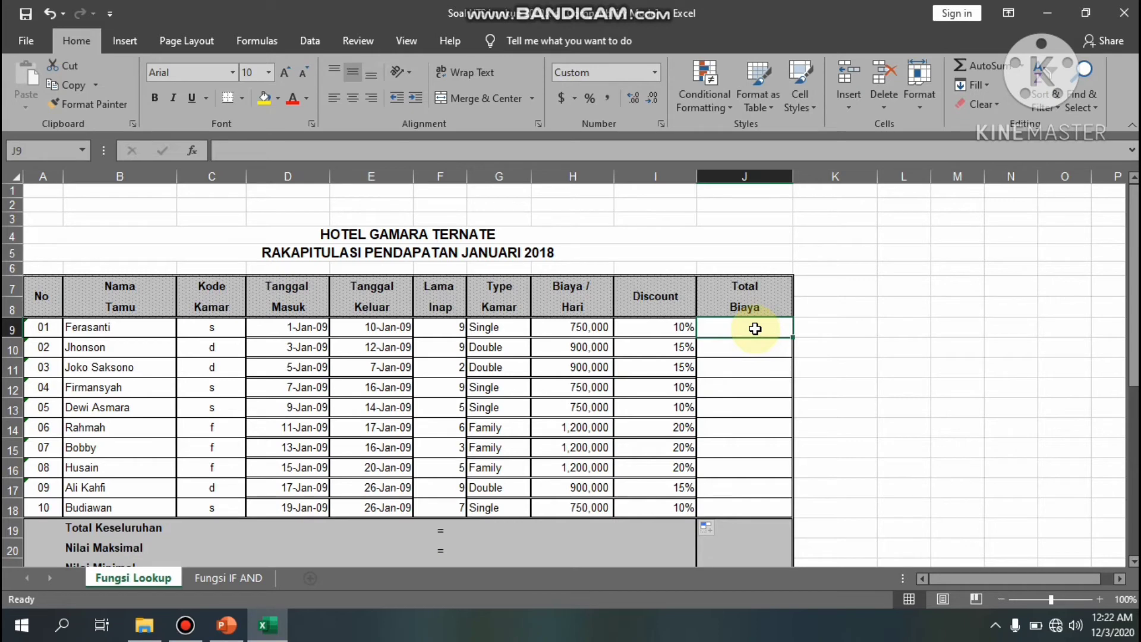
{"action": "type", "text": "=("}
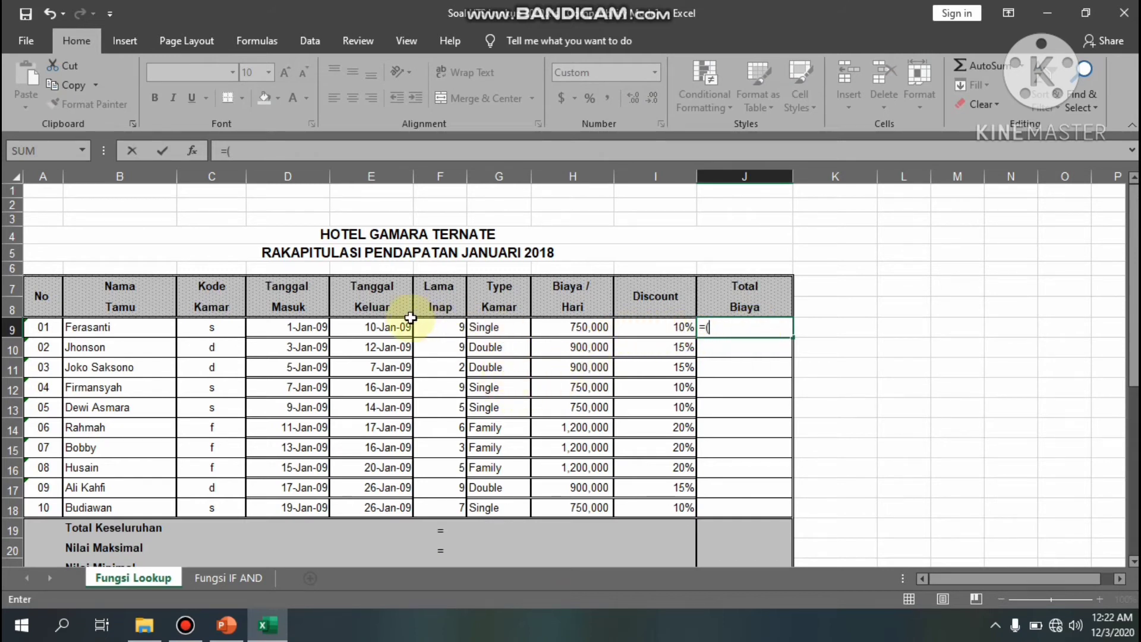
{"action": "left_click", "coordinate": [439, 326]}
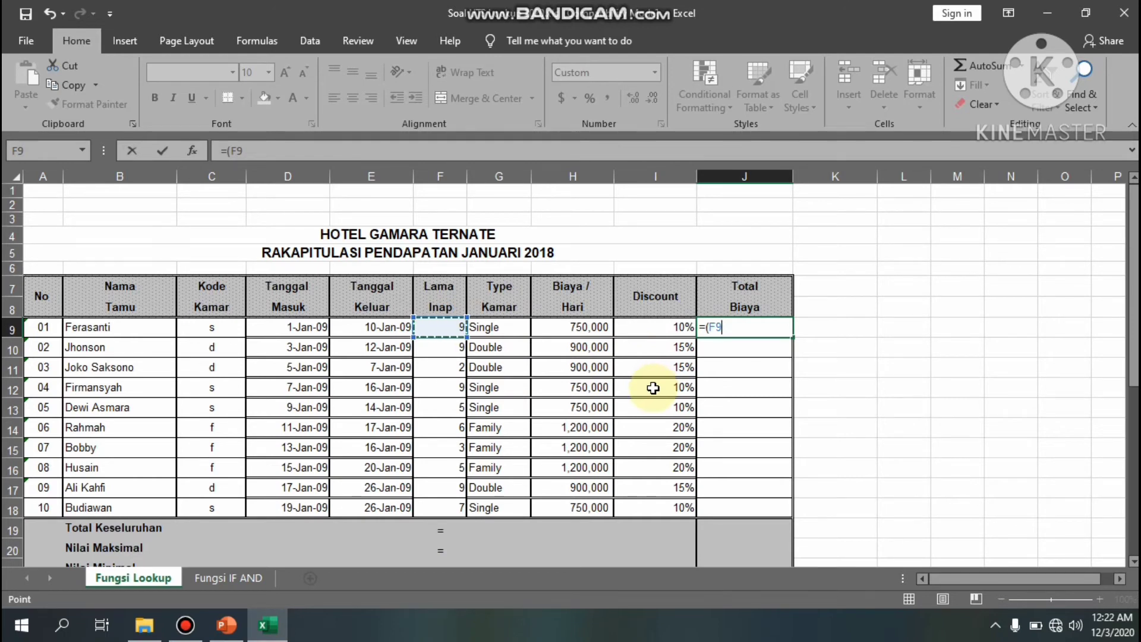
{"action": "type", "text": "*"}
{"action": "left_click", "coordinate": [587, 328]}
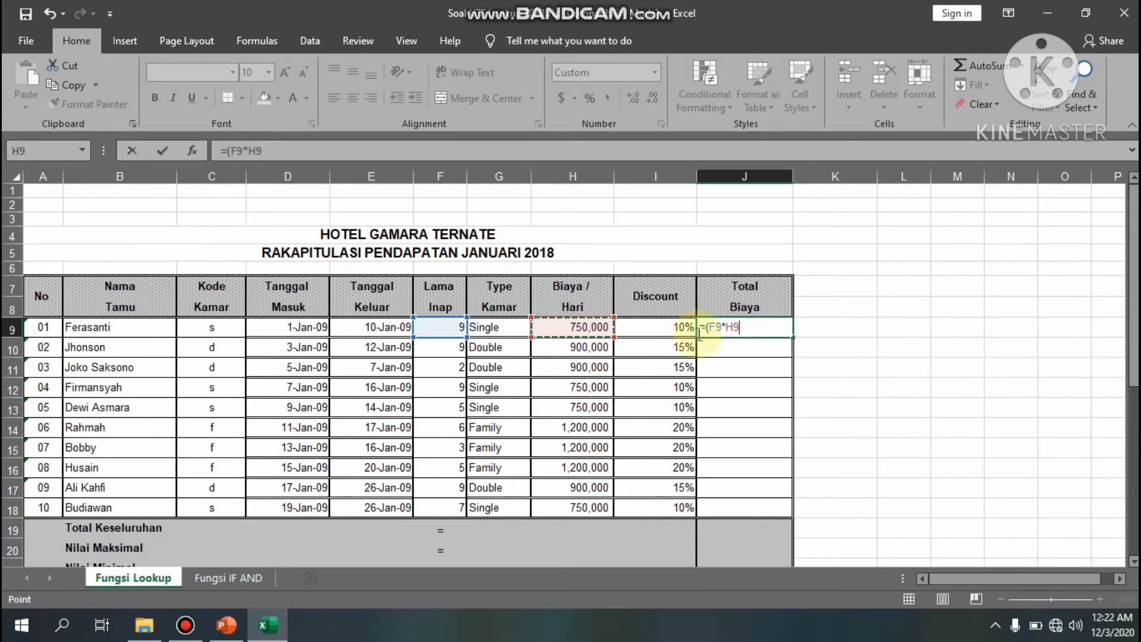
{"action": "type", "text": ")-("}
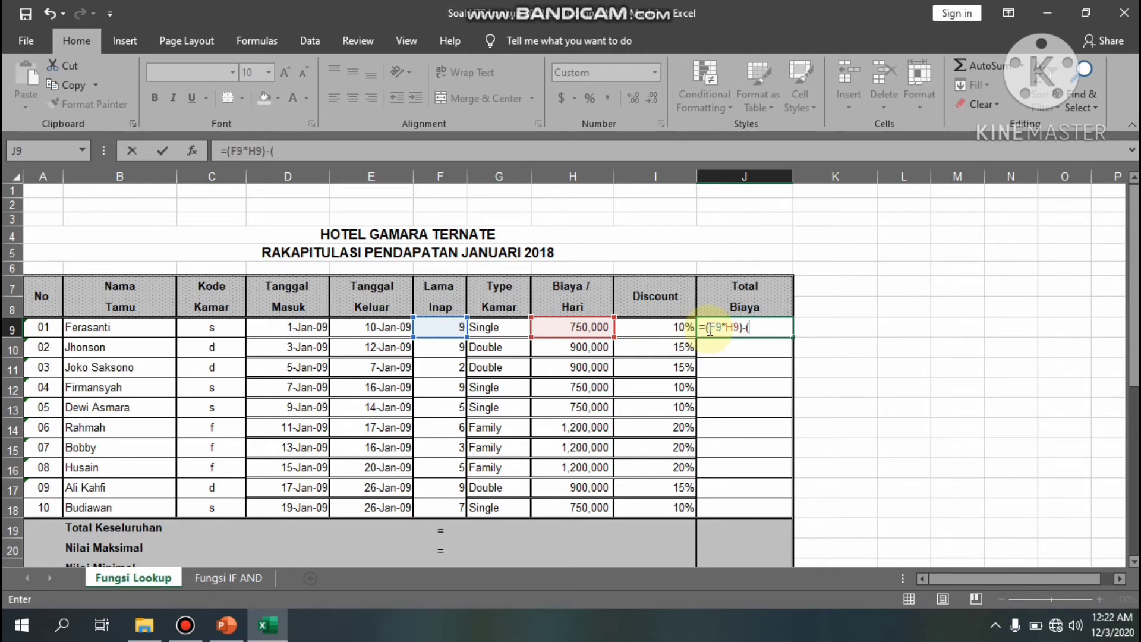
Complete the J9 formula by subtracting the discount amount, so it reads =(F9*H9)-(I9*(F9*H9))
{"action": "left_click", "coordinate": [662, 325]}
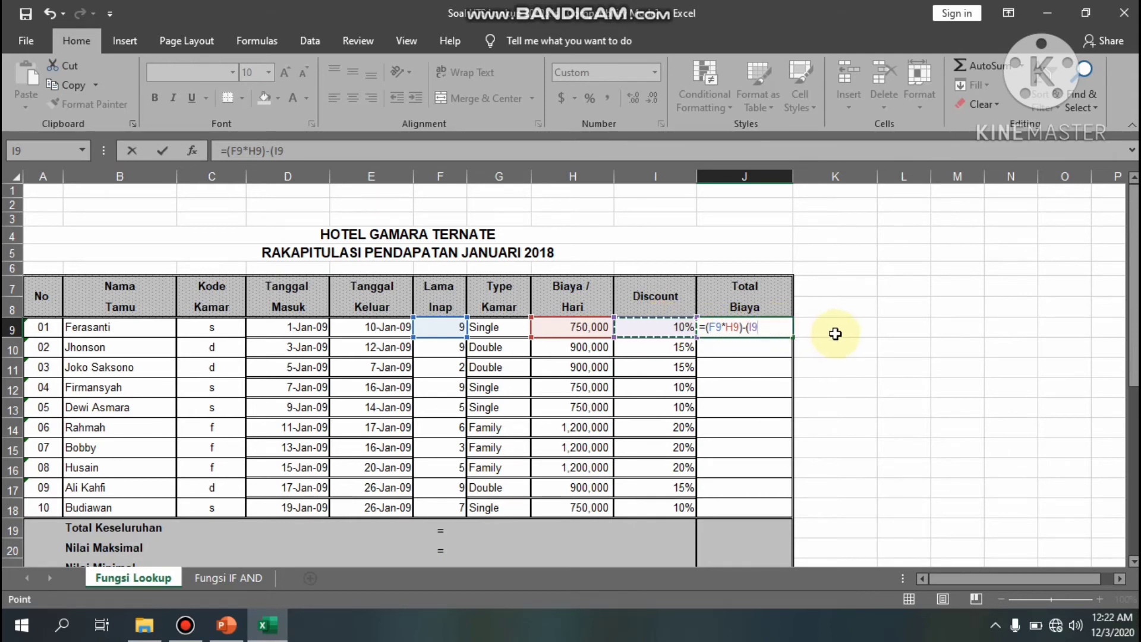
{"action": "type", "text": "*"}
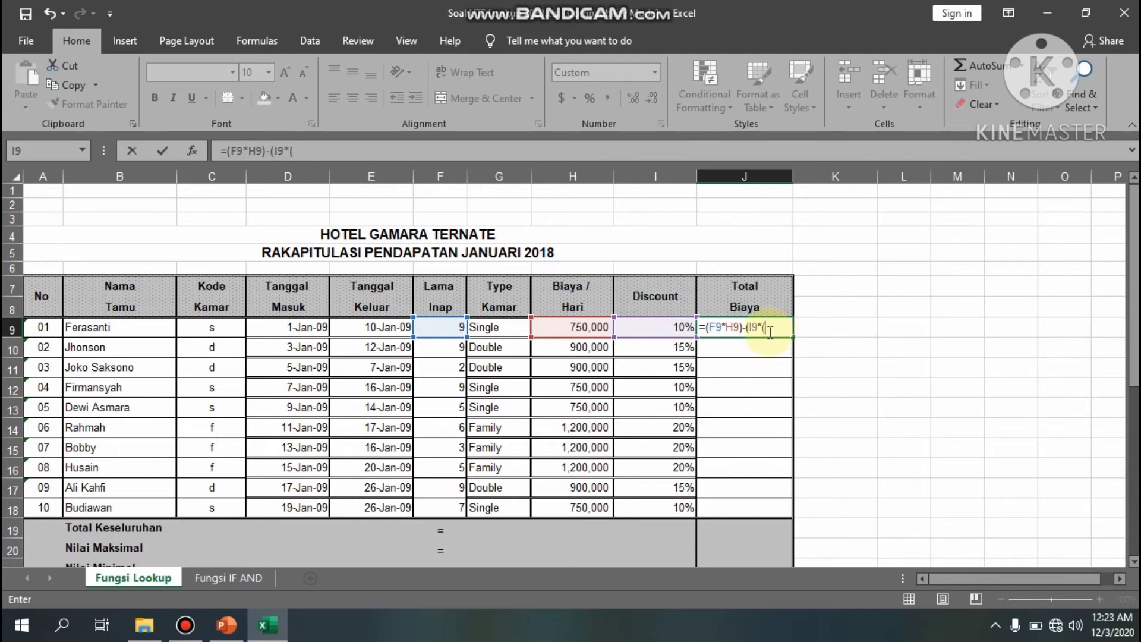
{"action": "type", "text": "("}
{"action": "left_click", "coordinate": [436, 331]}
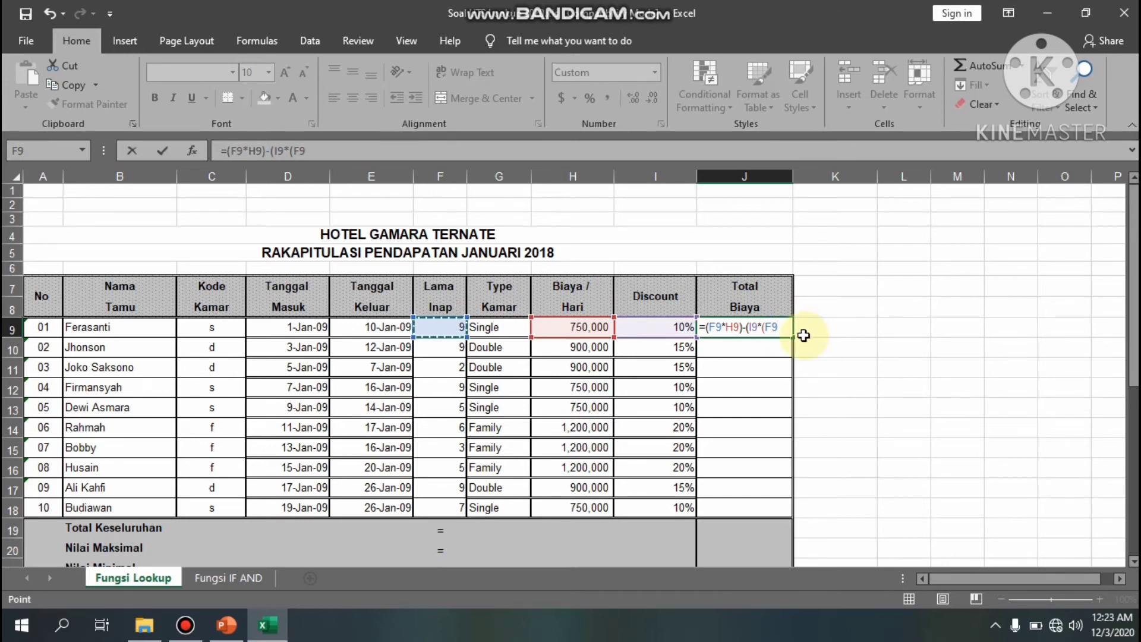
{"action": "type", "text": "*"}
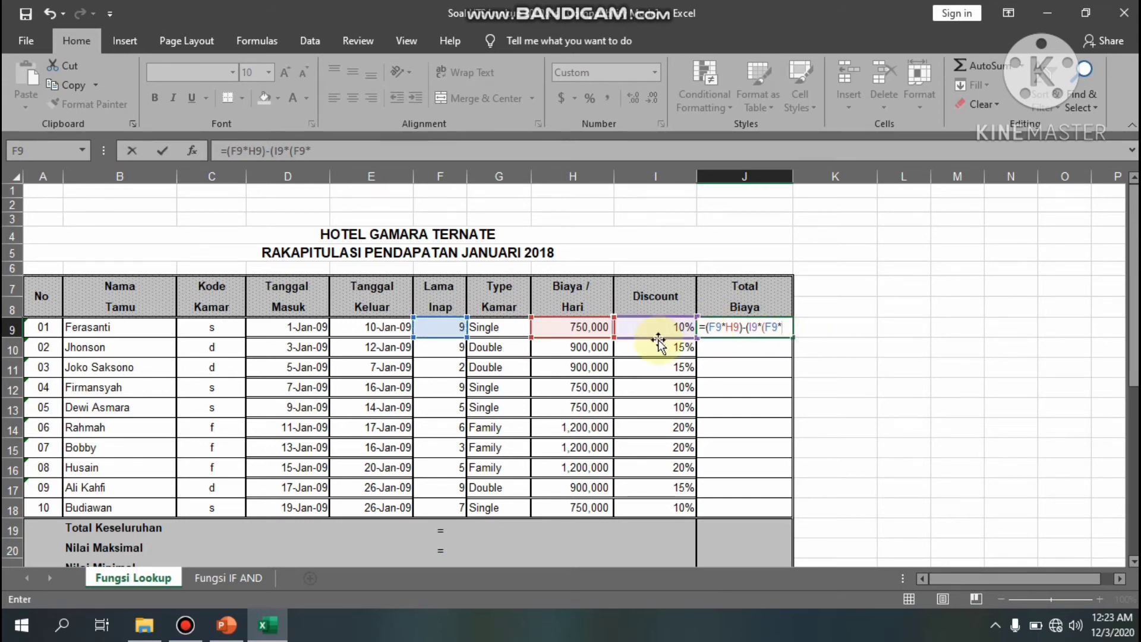
{"action": "left_click", "coordinate": [558, 331]}
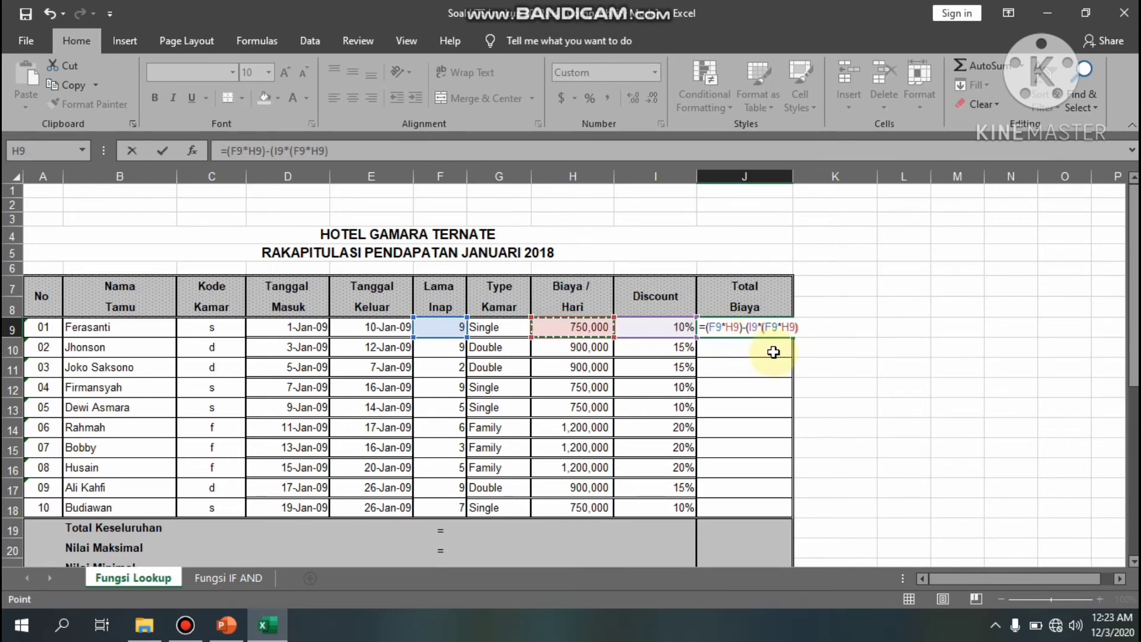
{"action": "type", "text": "))"}
{"action": "key", "text": "Return"}
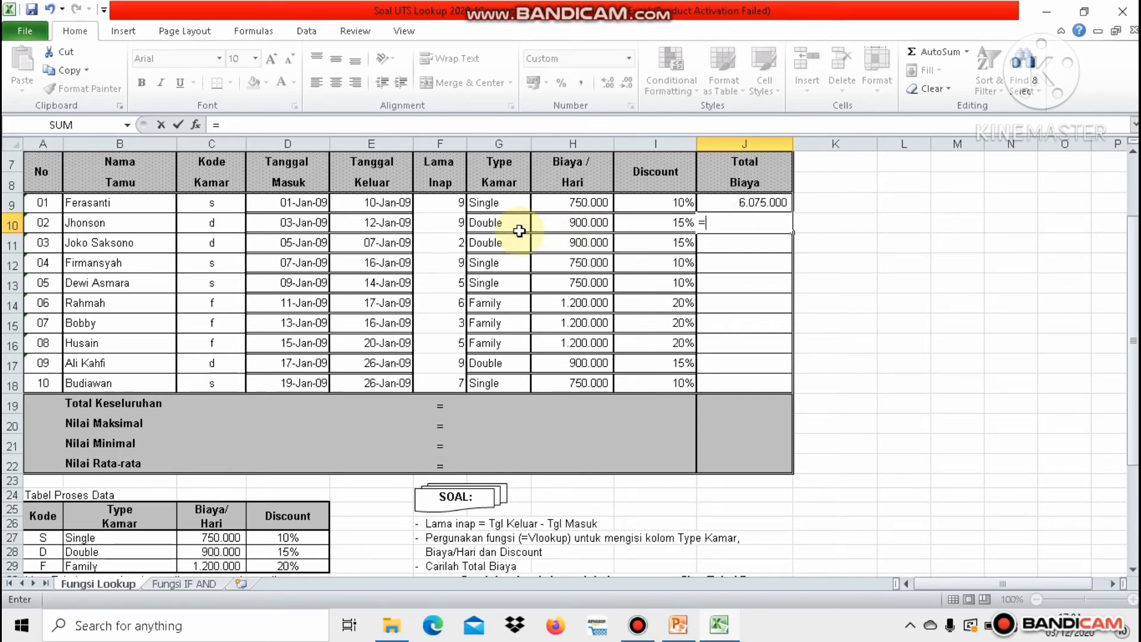
{"action": "left_click", "coordinate": [436, 221]}
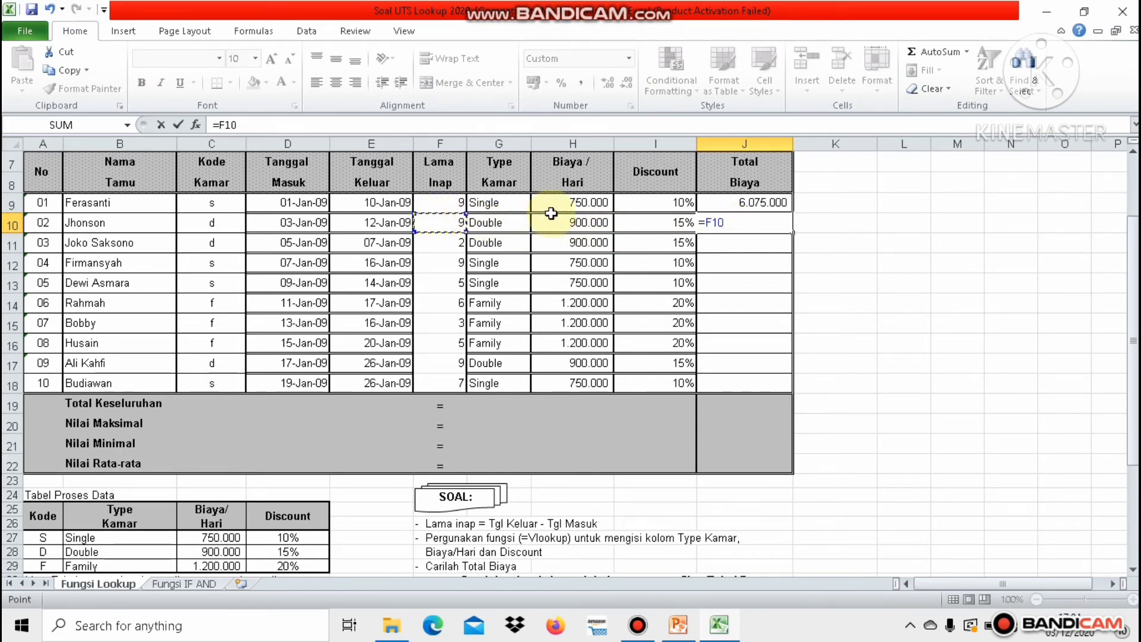
{"action": "key", "text": "BackSpace"}
{"action": "key", "text": "BackSpace"}
{"action": "key", "text": "BackSpace"}
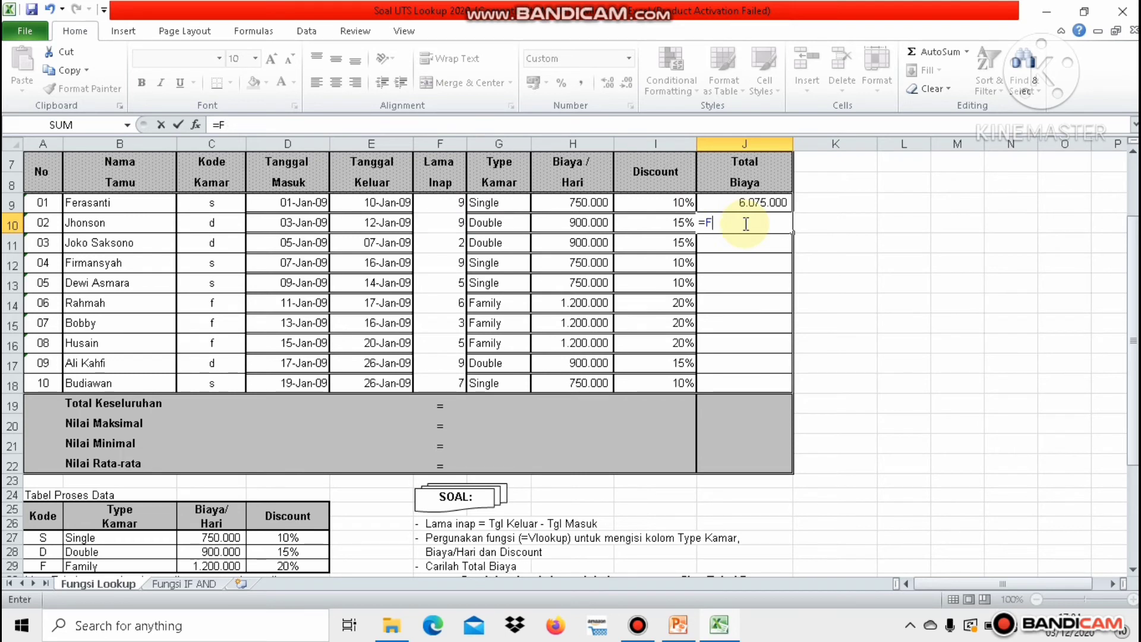
Build the first part of the J10 Total Biaya formula as =(F10*H10)-
{"action": "type", "text": "("}
{"action": "left_click", "coordinate": [439, 225]}
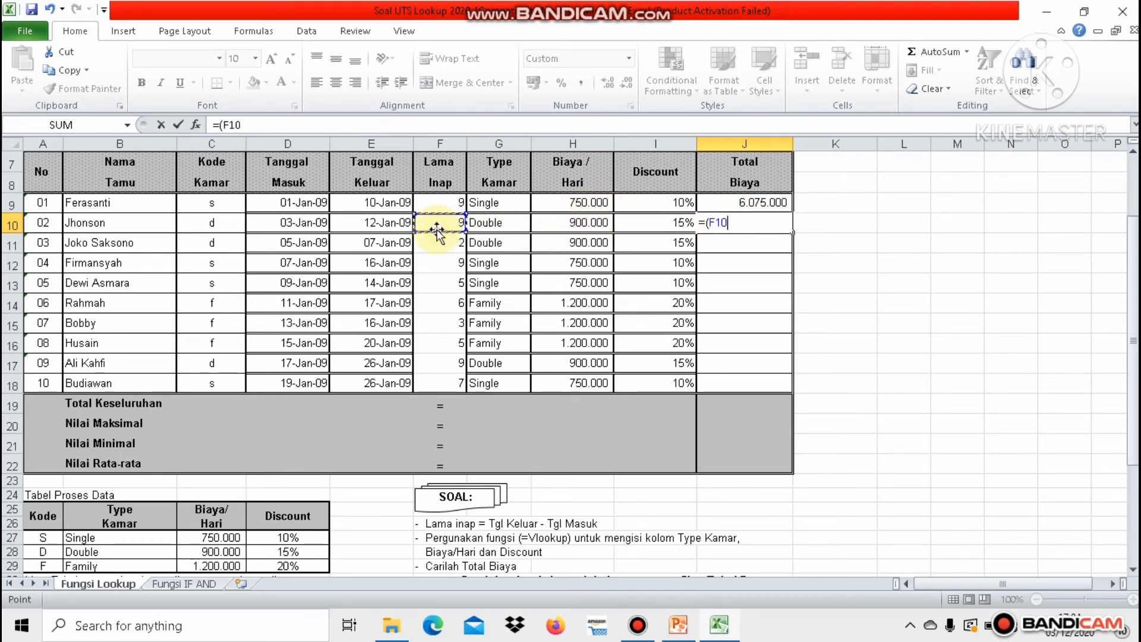
{"action": "type", "text": "*"}
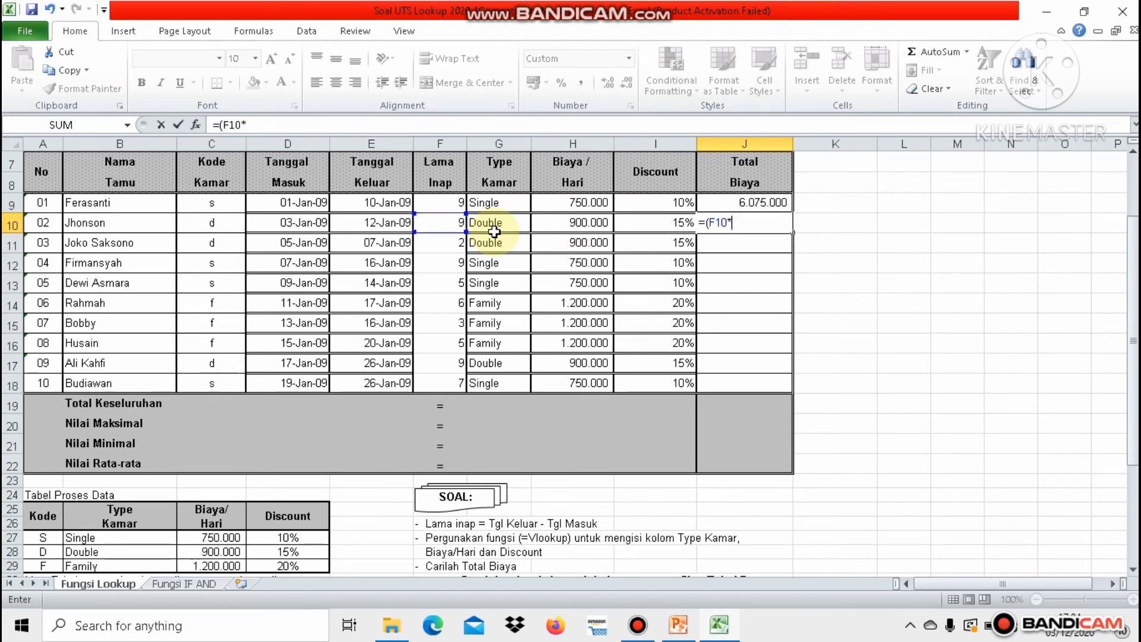
{"action": "left_click", "coordinate": [557, 227]}
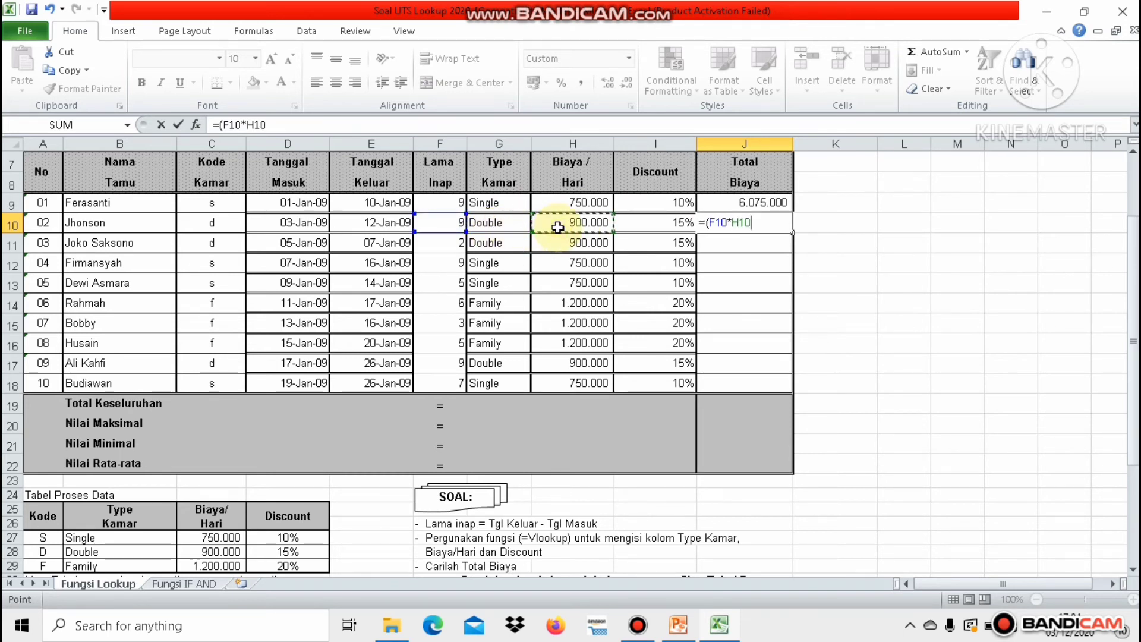
{"action": "type", "text": ")"}
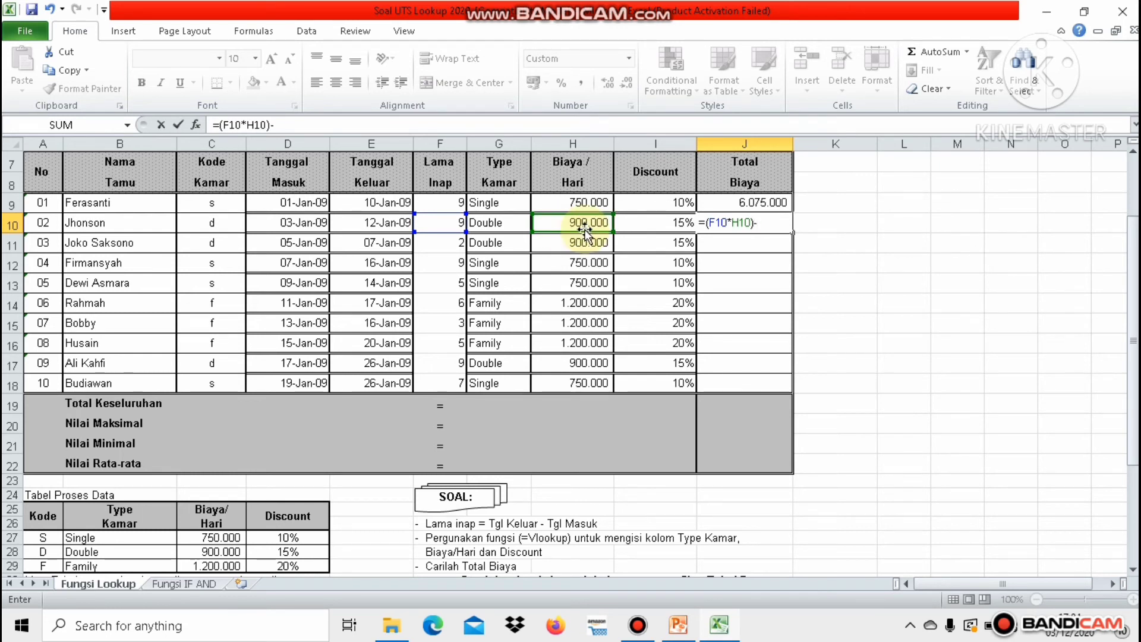
{"action": "type", "text": "-"}
{"action": "left_click", "coordinate": [667, 225]}
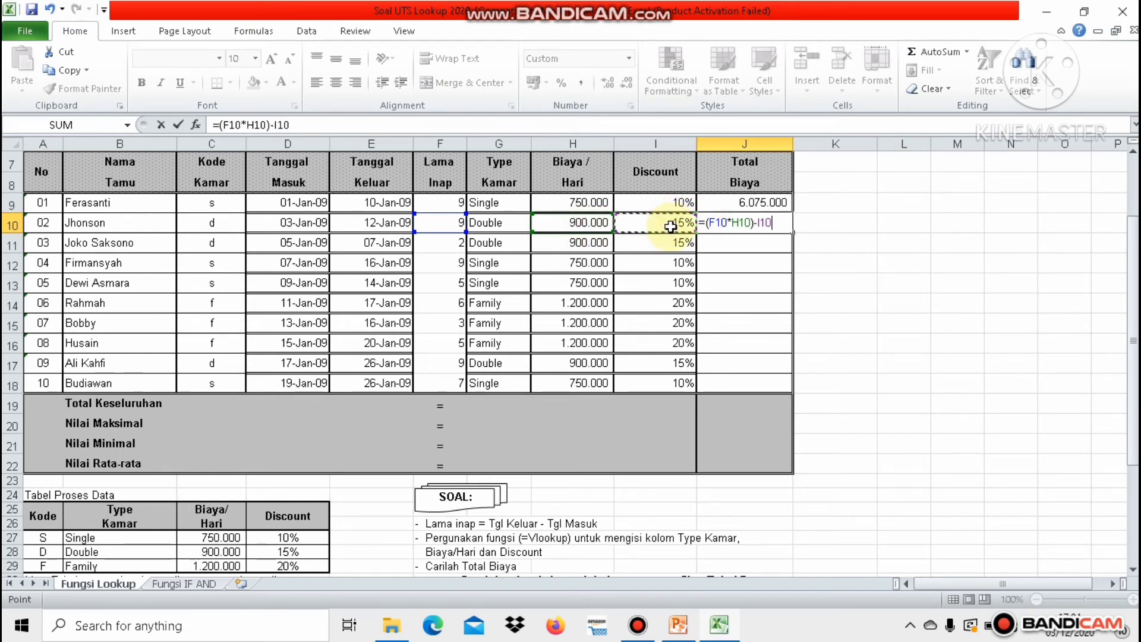
{"action": "key", "text": "BackSpace"}
{"action": "key", "text": "BackSpace"}
{"action": "key", "text": "BackSpace"}
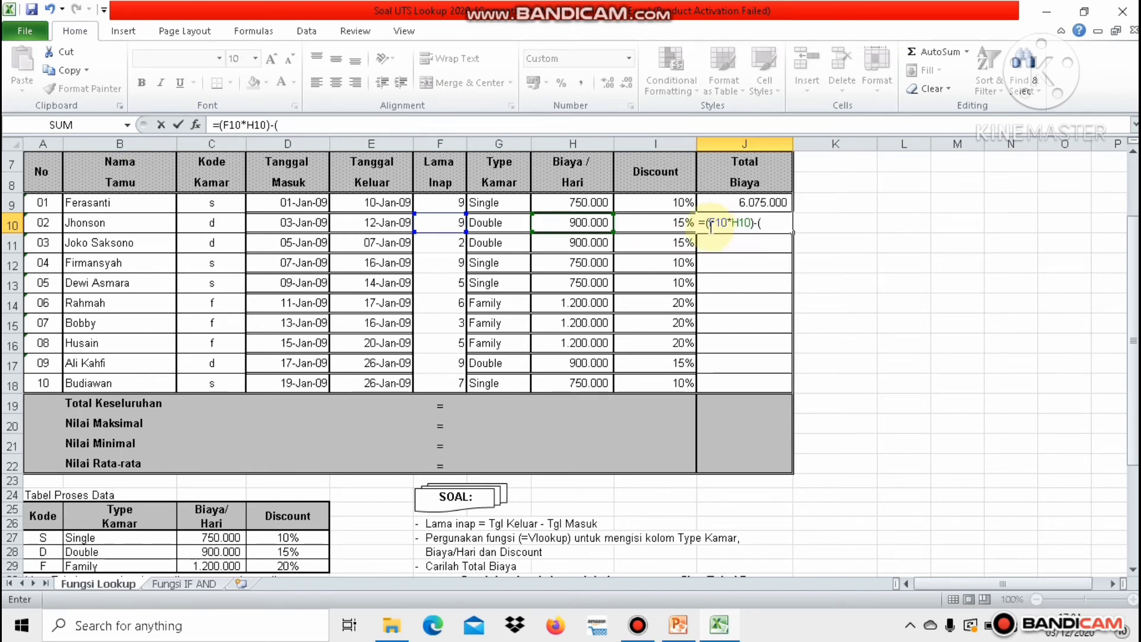
Complete the J10 formula by subtracting the discount amount, so it reads =(F10*H10)-(I10*(F10*H10))
{"action": "type", "text": "("}
{"action": "left_click", "coordinate": [662, 226]}
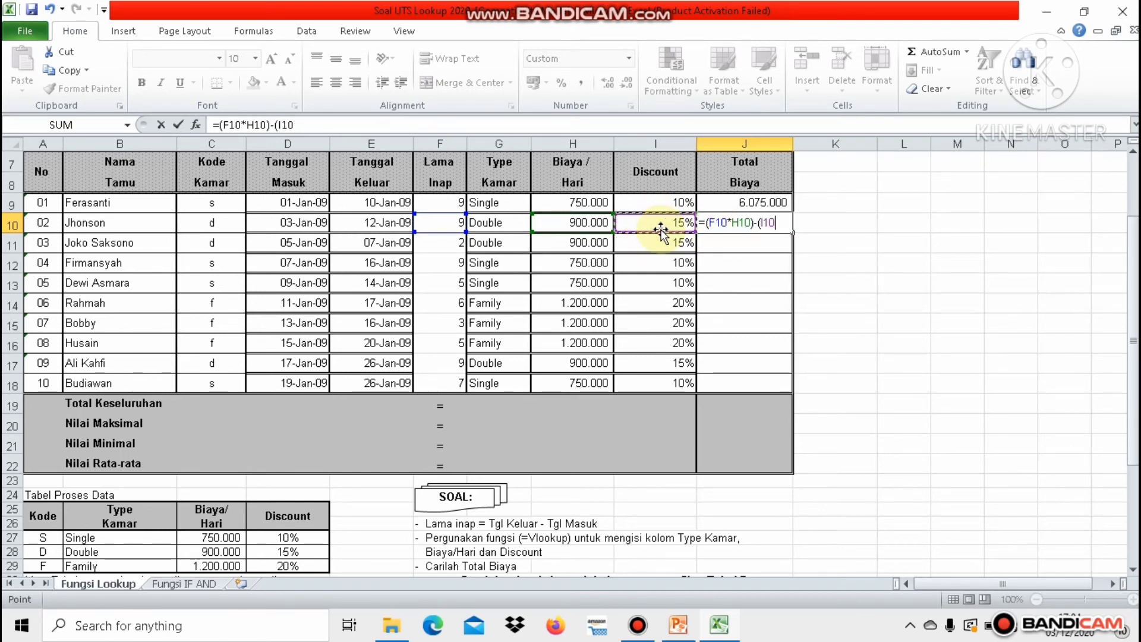
{"action": "type", "text": "*("}
{"action": "left_click", "coordinate": [444, 222]}
{"action": "type", "text": "*"}
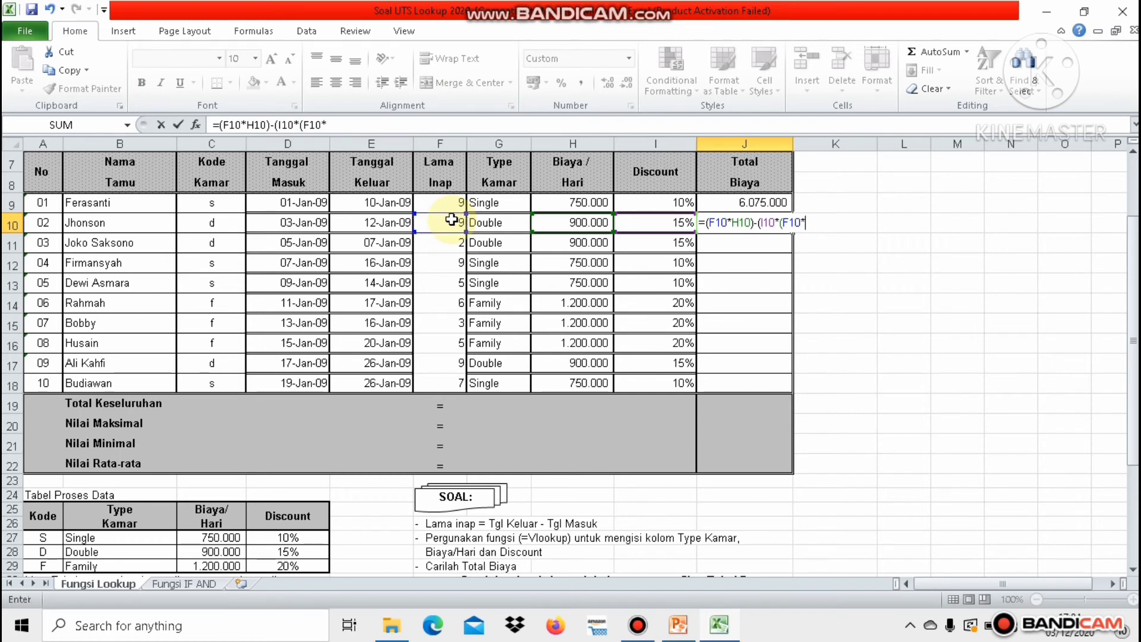
{"action": "left_click", "coordinate": [582, 225]}
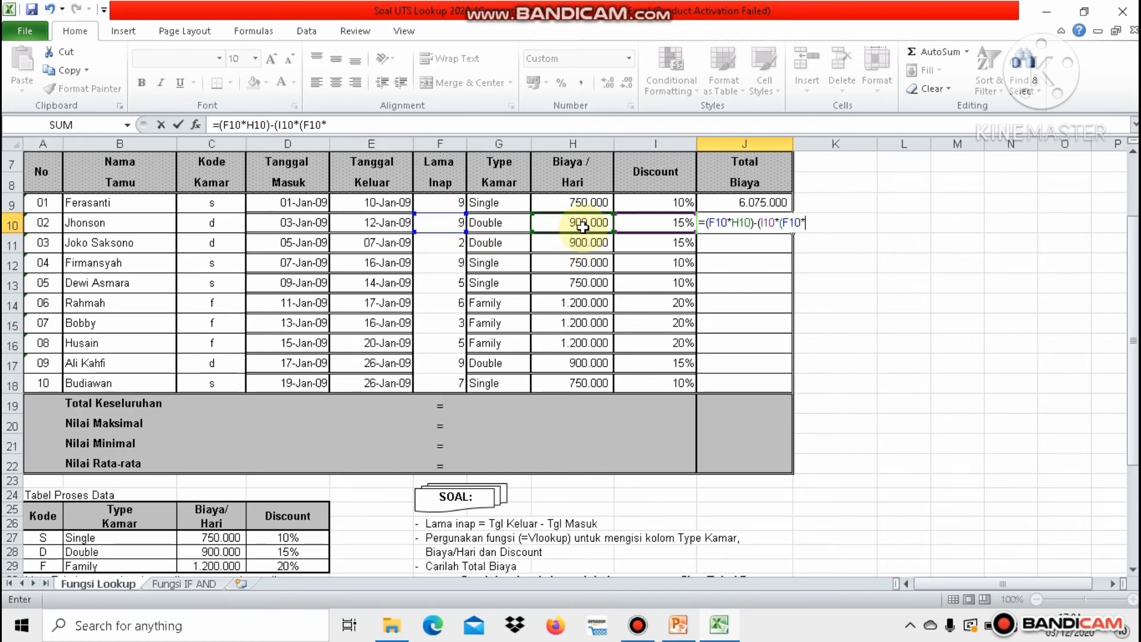
{"action": "type", "text": "))"}
{"action": "key", "text": "Return"}
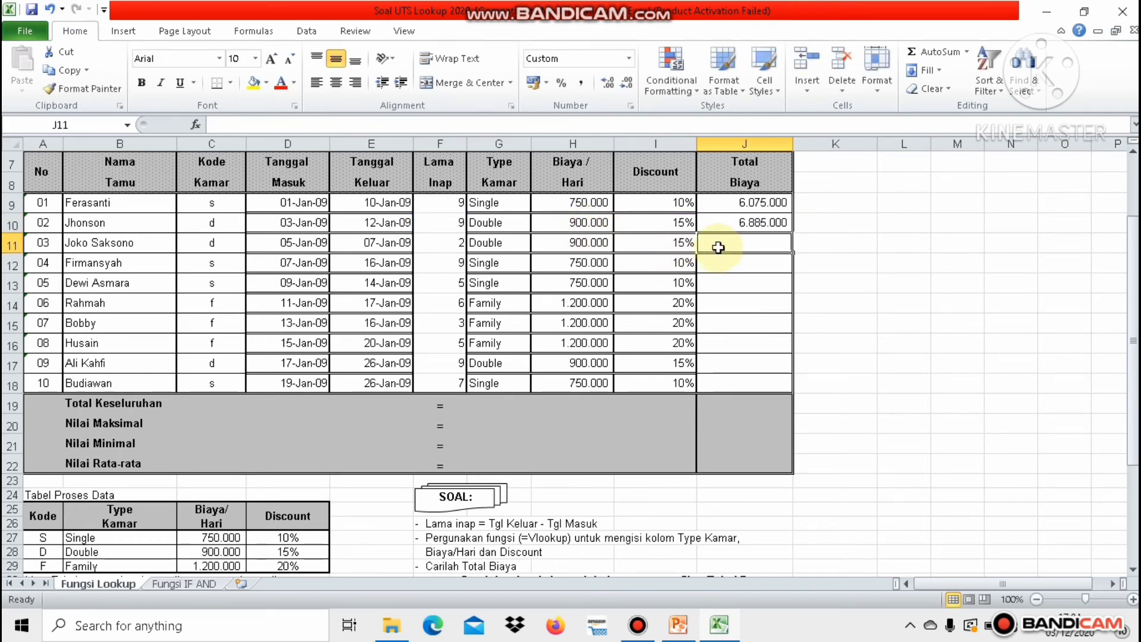
Begin the third guest's Total Biaya formula in J11 as =(F11*H11)-(
{"action": "type", "text": "="}
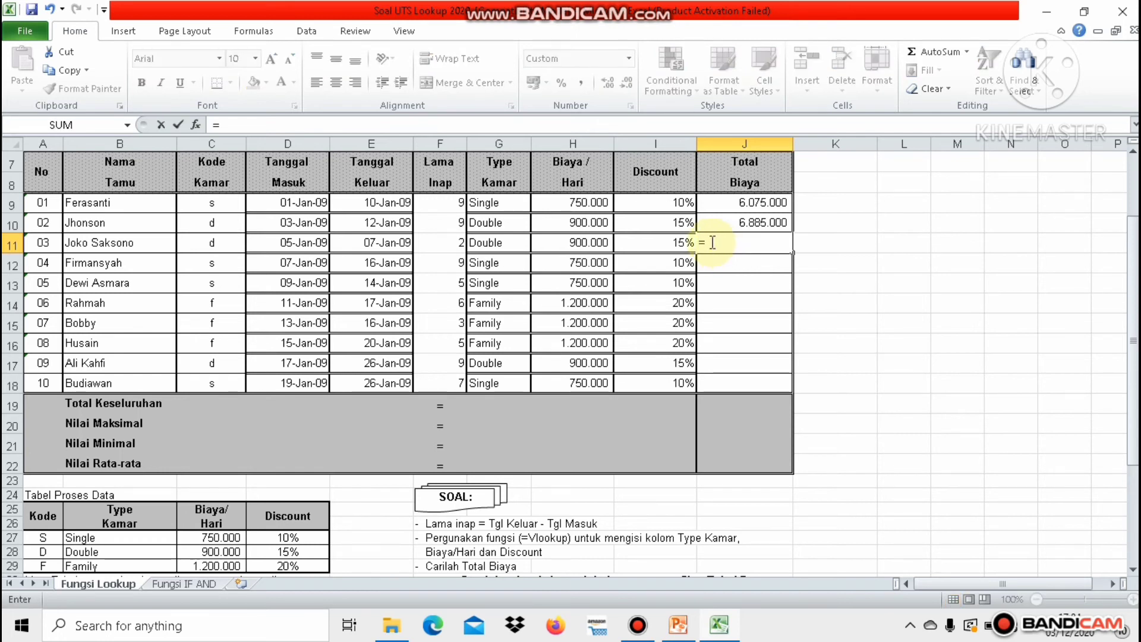
{"action": "type", "text": "("}
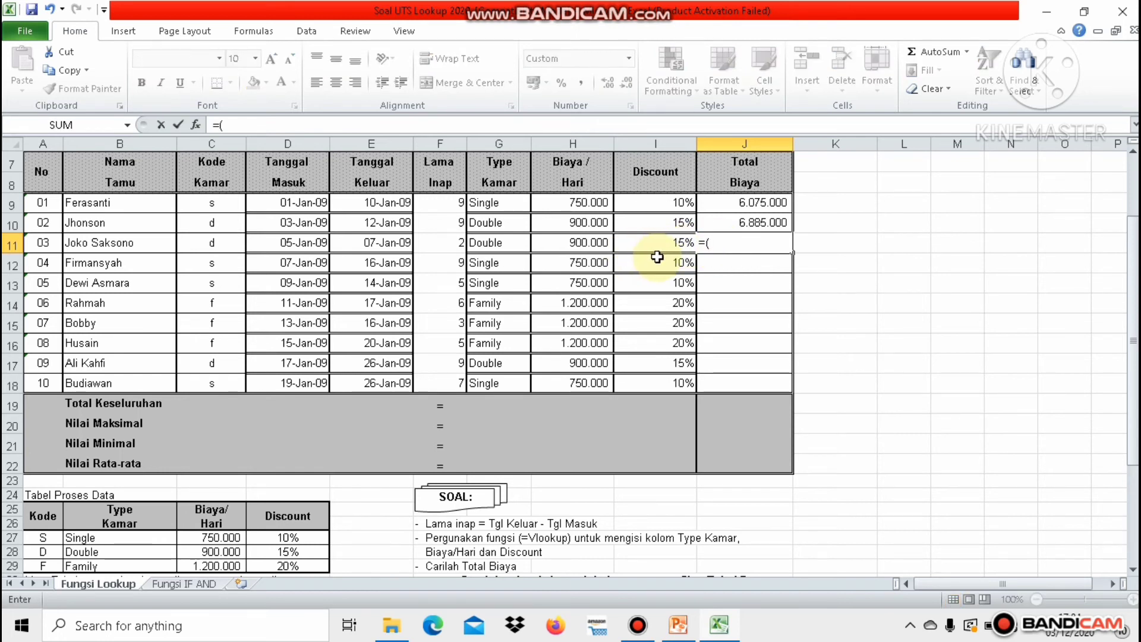
{"action": "left_click", "coordinate": [446, 244]}
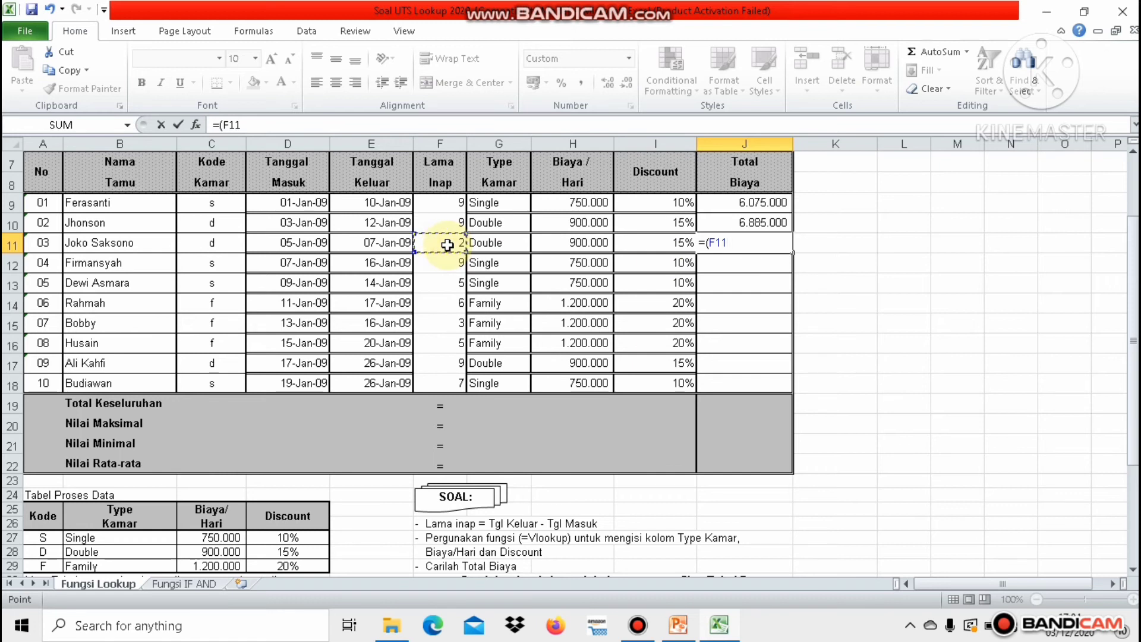
{"action": "type", "text": "*"}
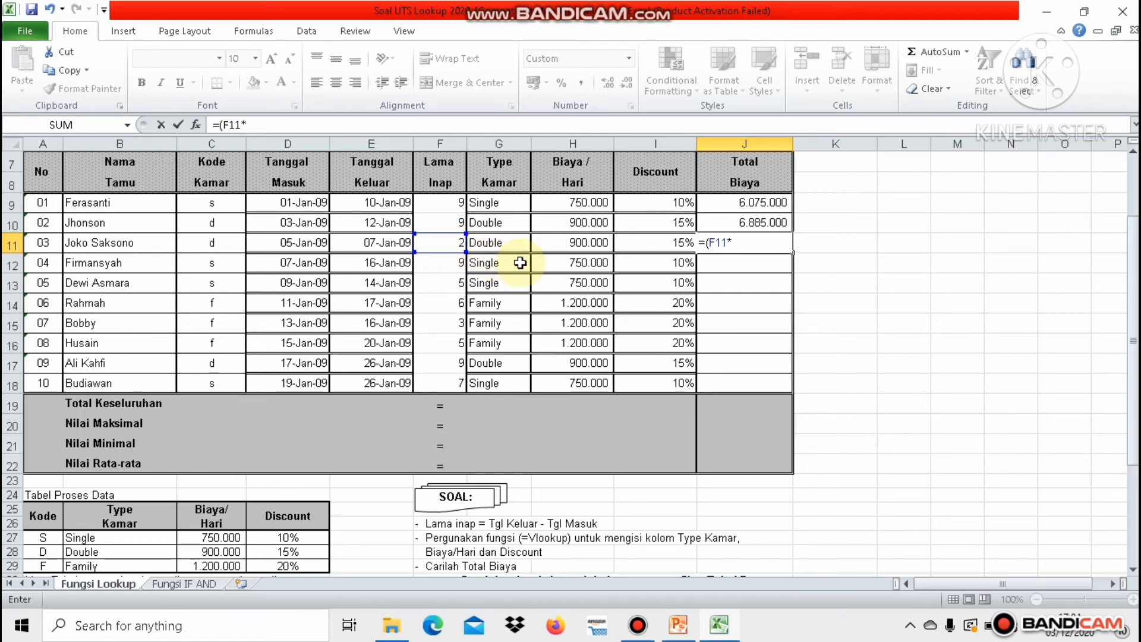
{"action": "left_click", "coordinate": [563, 248]}
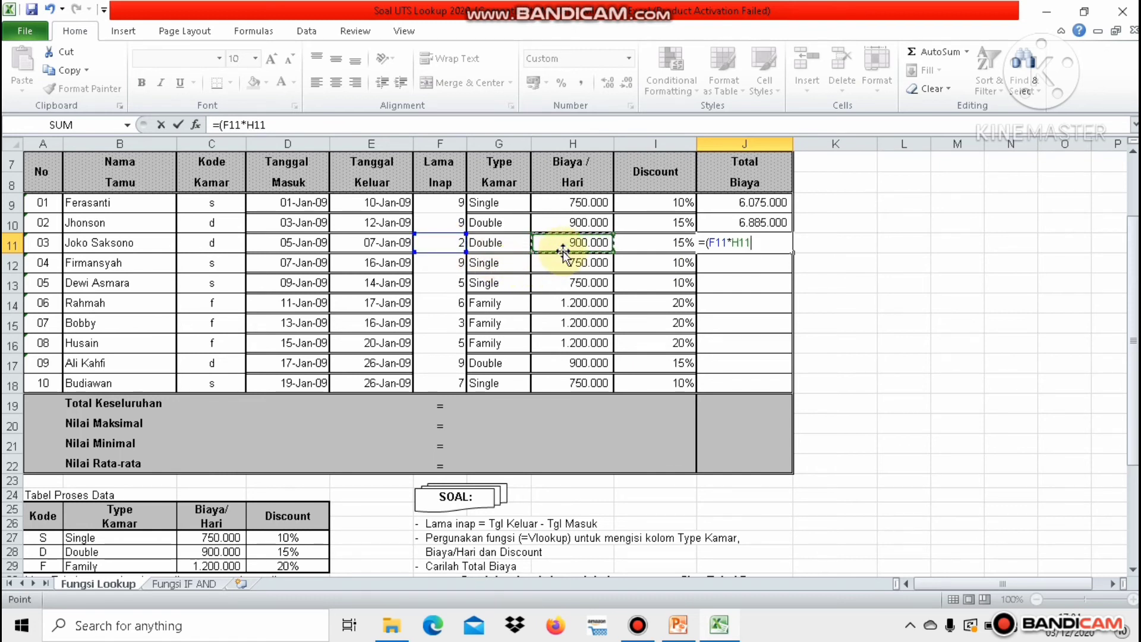
{"action": "type", "text": ")-("}
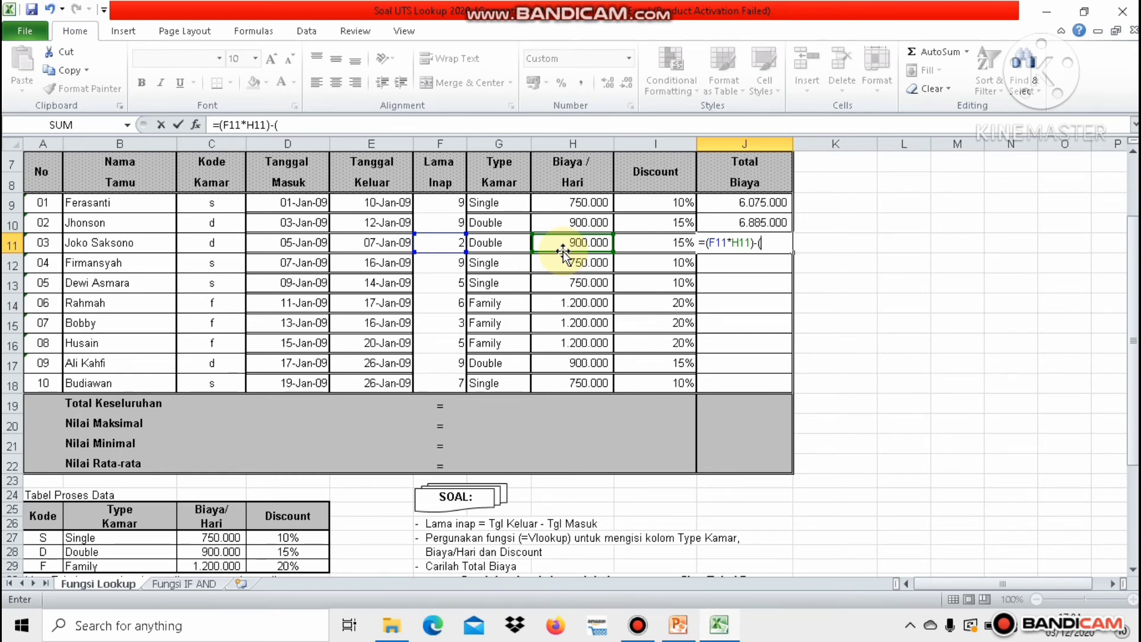
Complete the J11 formula with the discount amount, so it reads =(F11*H11)-(I11*(F11*H11))
{"action": "left_click", "coordinate": [646, 248]}
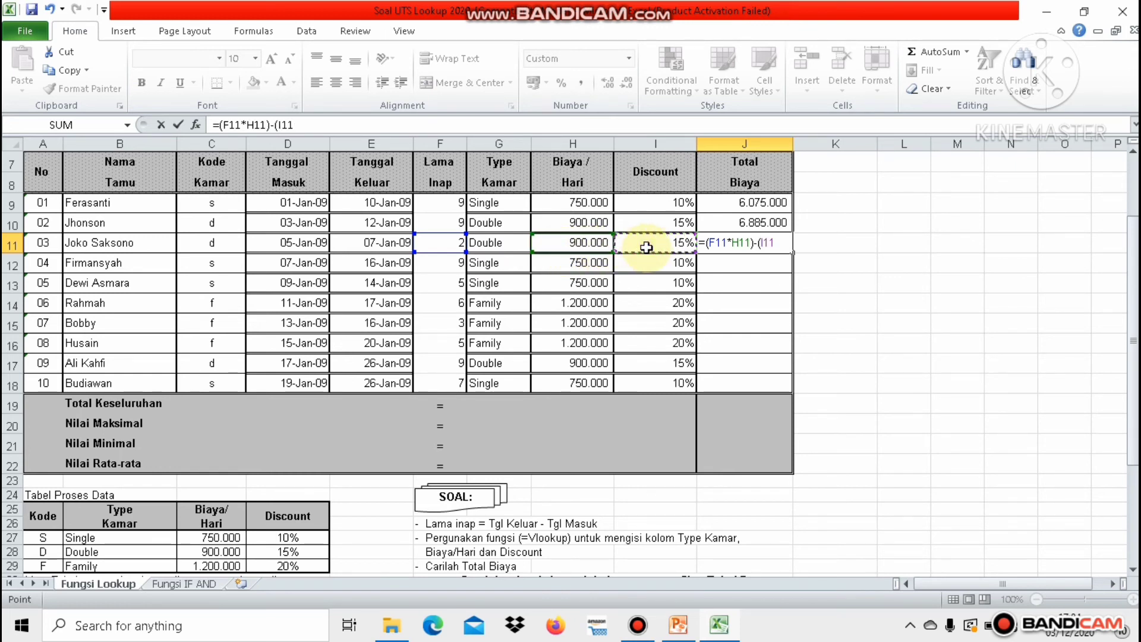
{"action": "type", "text": "*("}
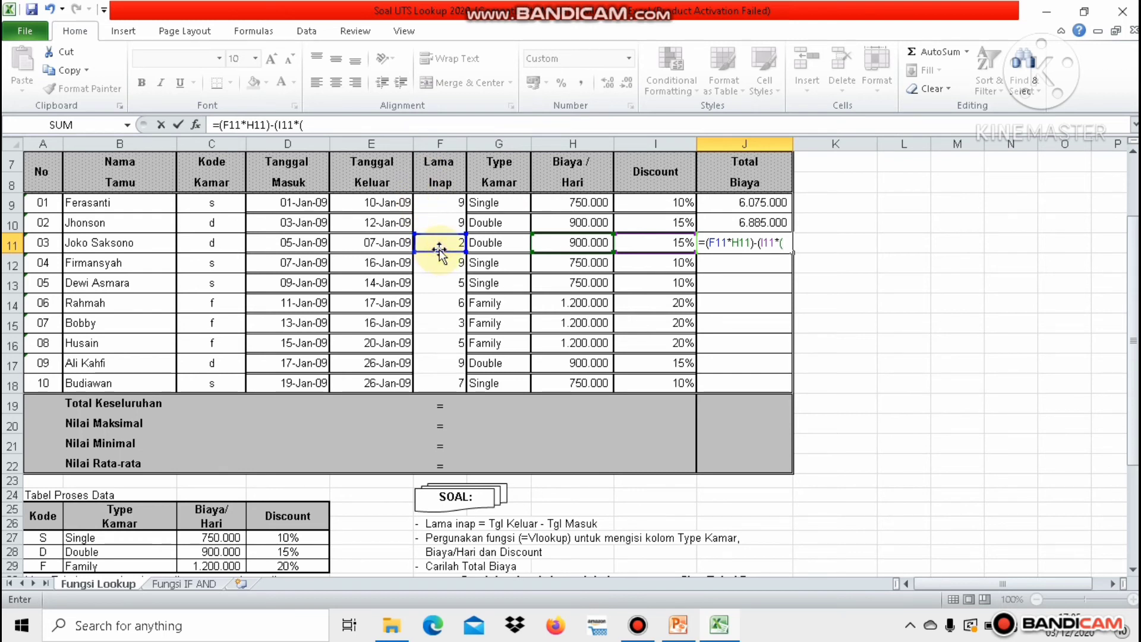
{"action": "left_click", "coordinate": [439, 246]}
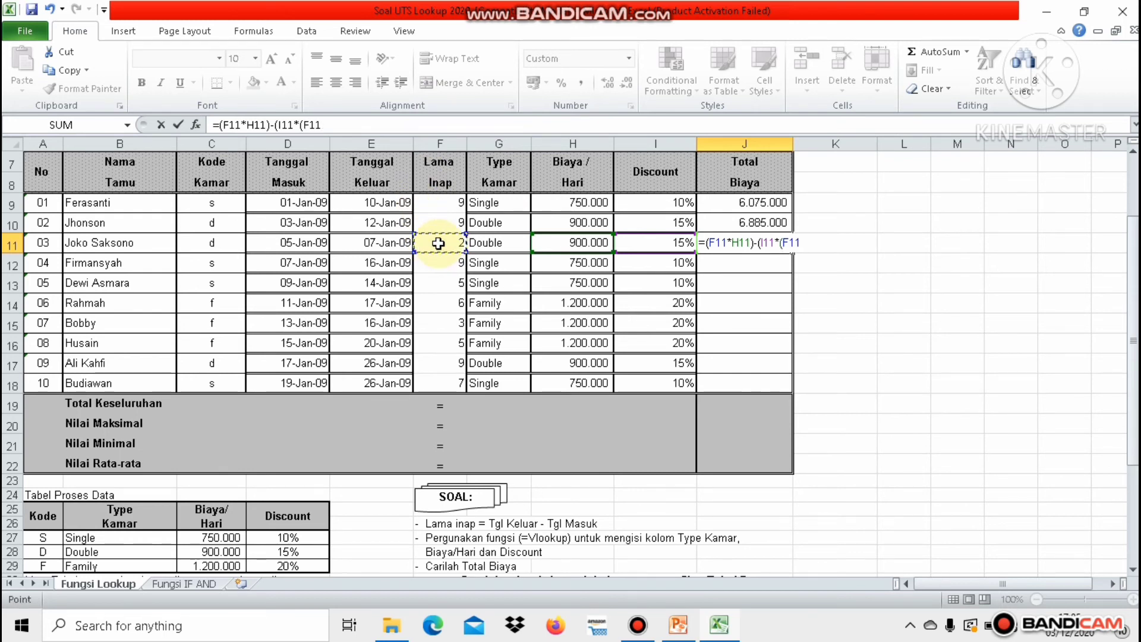
{"action": "type", "text": "*"}
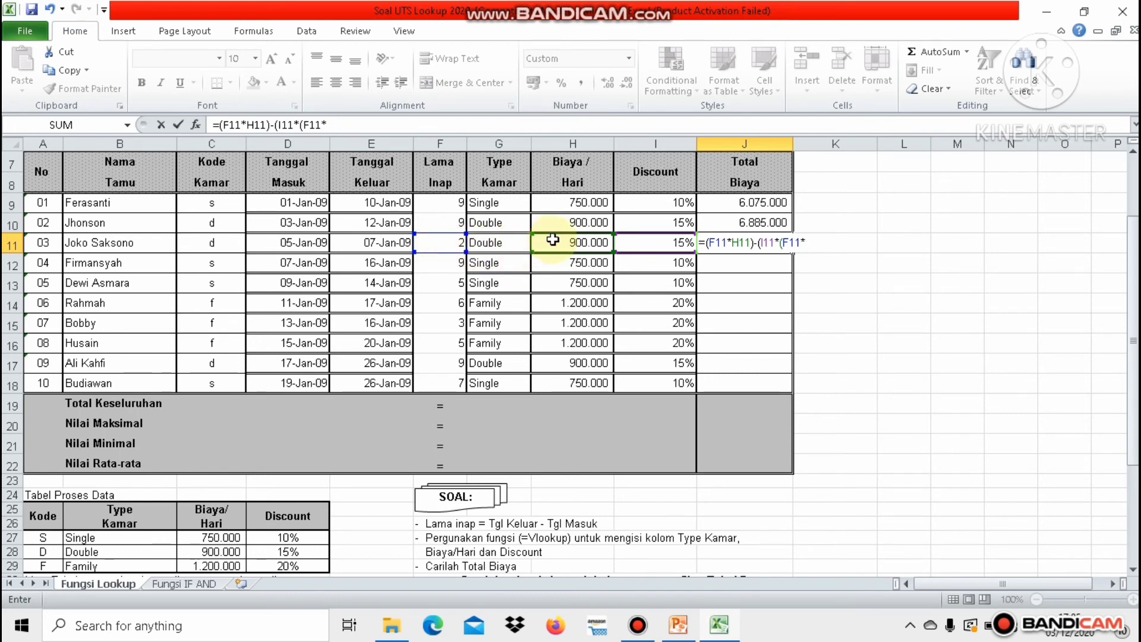
{"action": "left_click", "coordinate": [586, 244]}
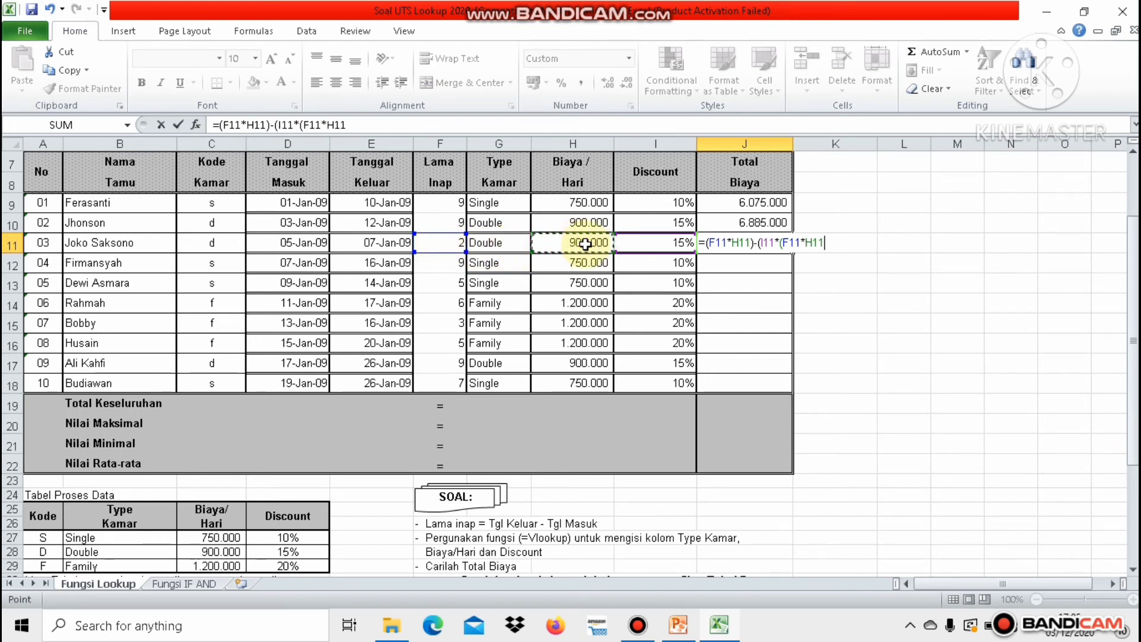
{"action": "type", "text": "))"}
{"action": "key", "text": "Return"}
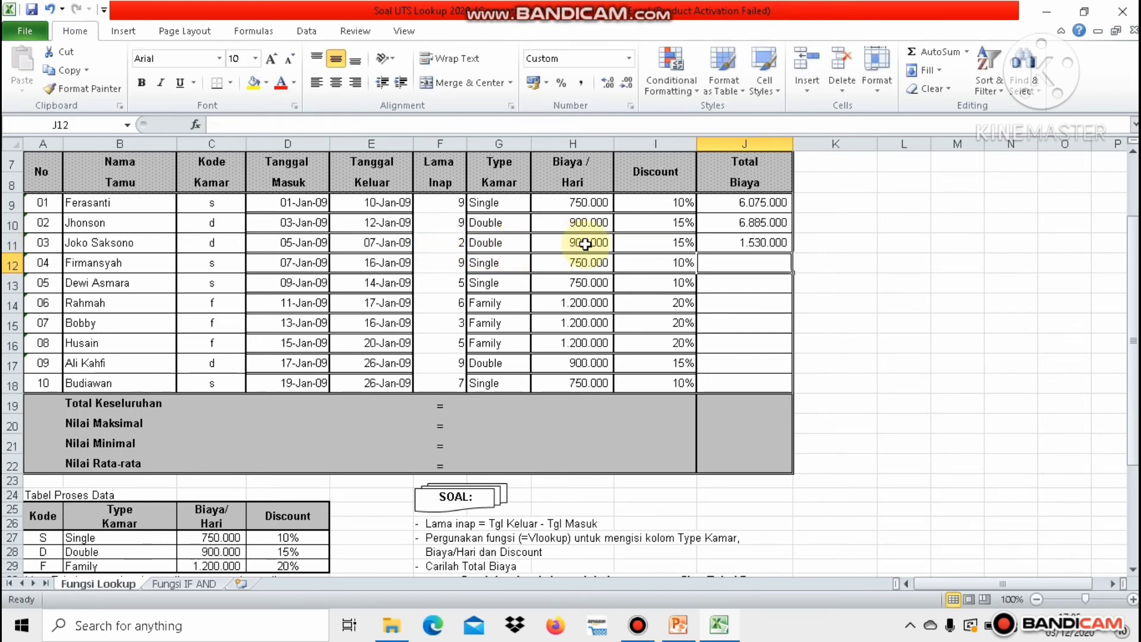
Fill the Total Biaya formula from J11 down through J18 for the remaining guests
{"action": "left_click", "coordinate": [769, 241]}
{"action": "left_click_drag", "start_coordinate": [793, 253], "coordinate": [789, 383]}
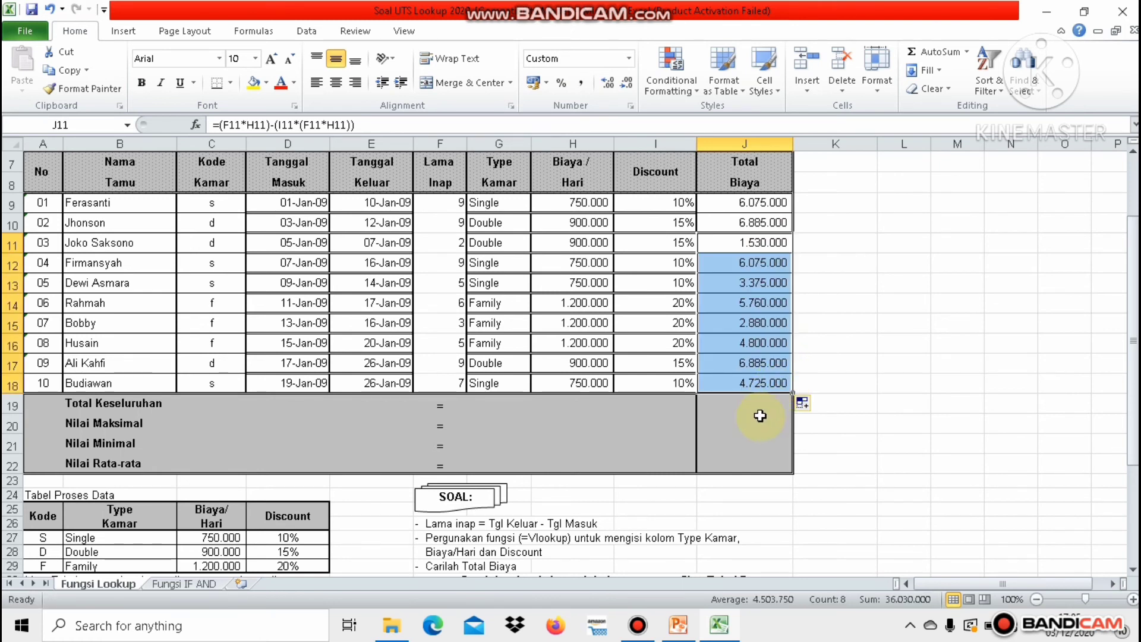
Calculate Nilai Maksimal in J20 with the formula =max(J9:J18)
{"action": "left_click", "coordinate": [733, 418]}
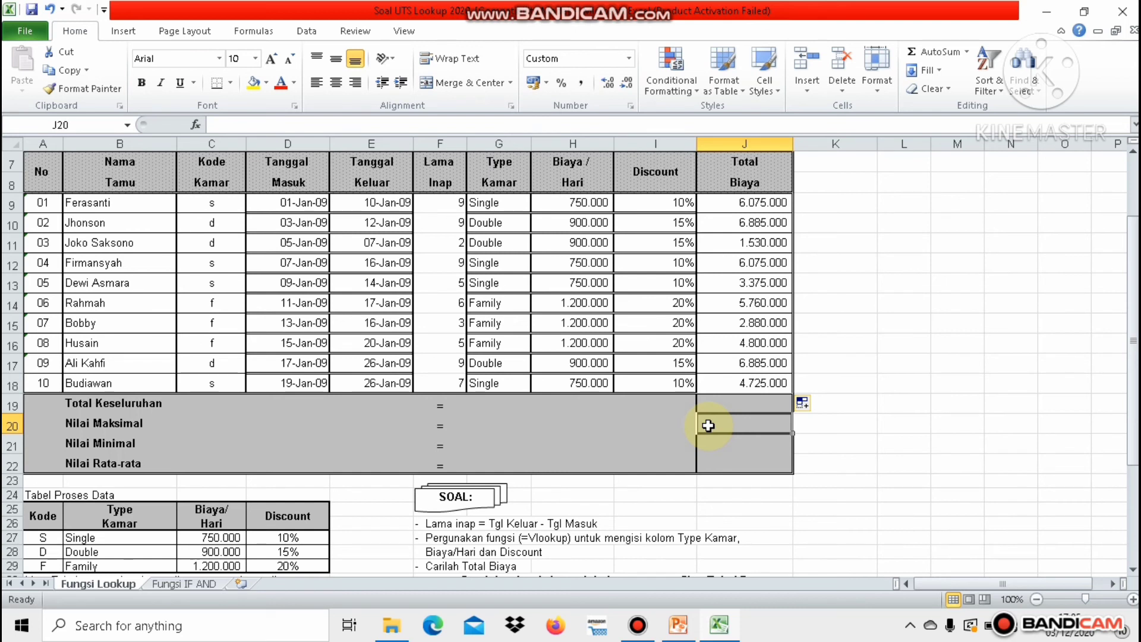
{"action": "type", "text": "="}
{"action": "key", "text": "BackSpace"}
{"action": "type", "text": "="}
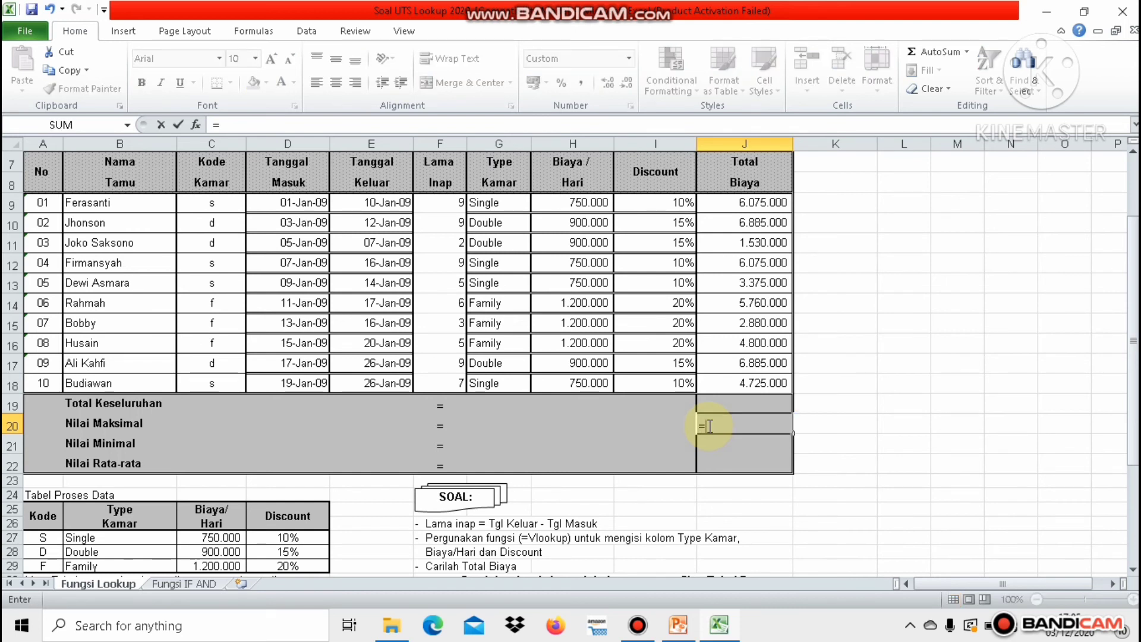
{"action": "type", "text": "max"}
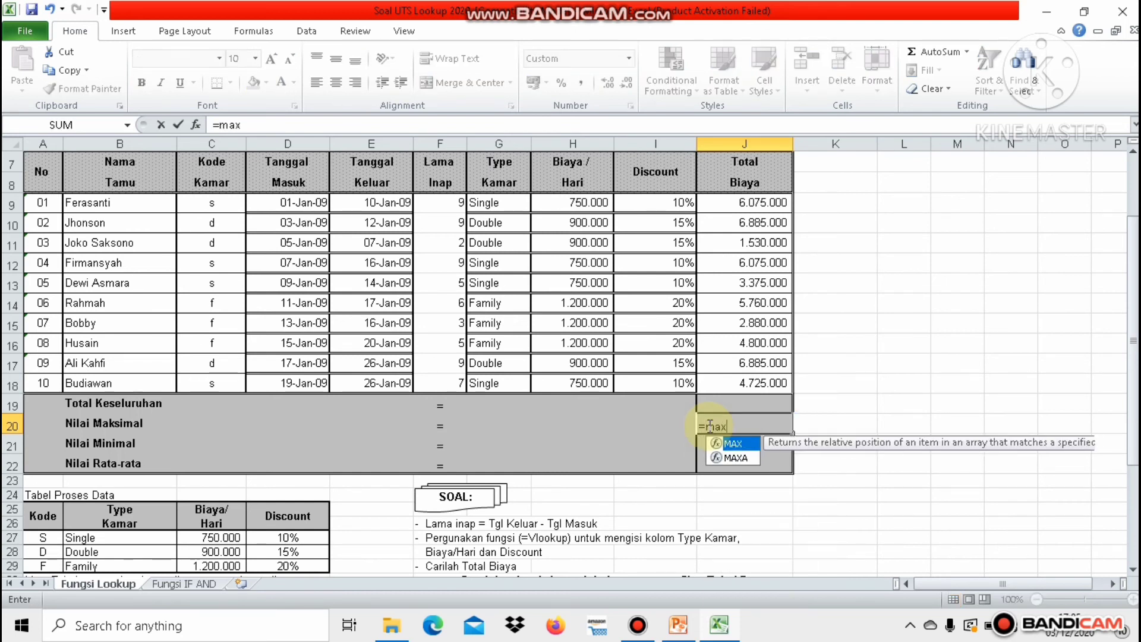
{"action": "type", "text": "("}
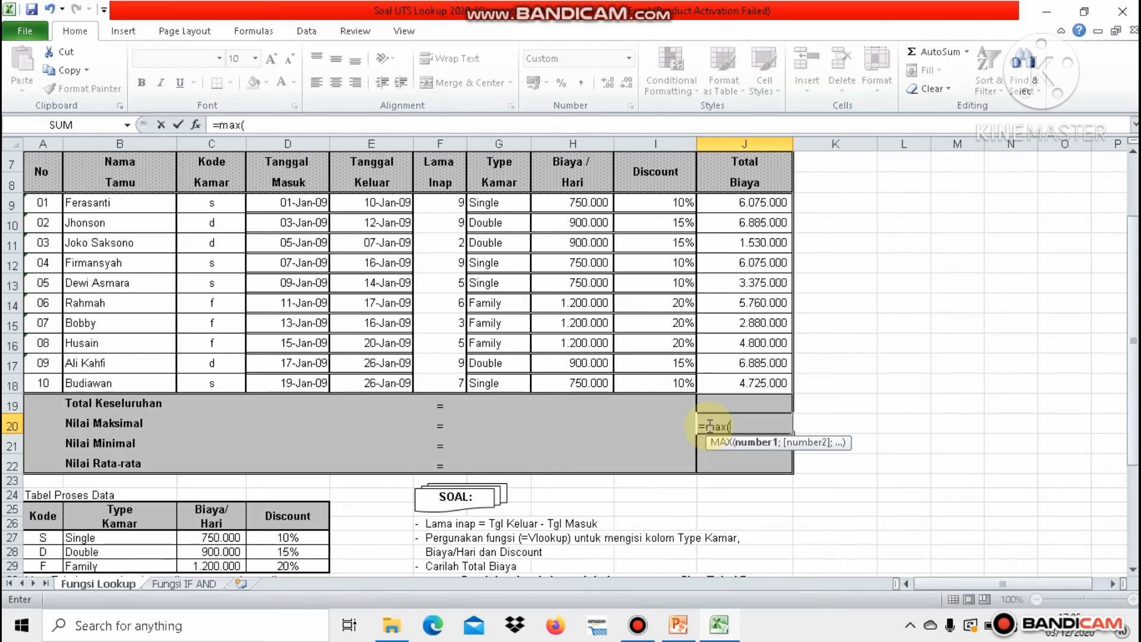
{"action": "left_click", "coordinate": [758, 202]}
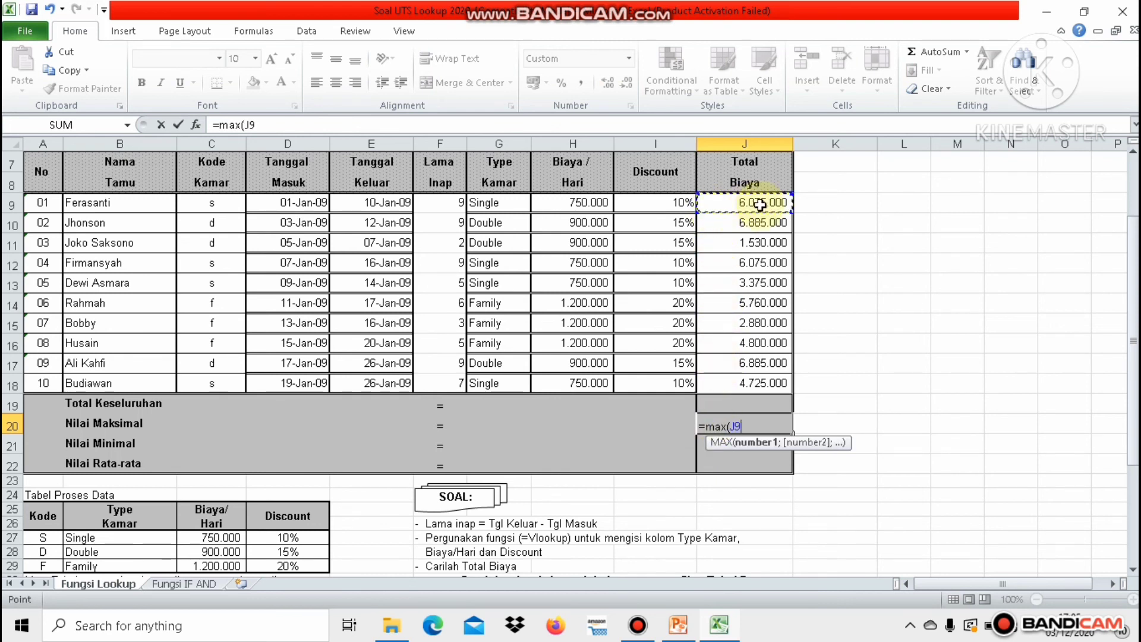
{"action": "left_click_drag", "start_coordinate": [797, 212], "coordinate": [789, 385]}
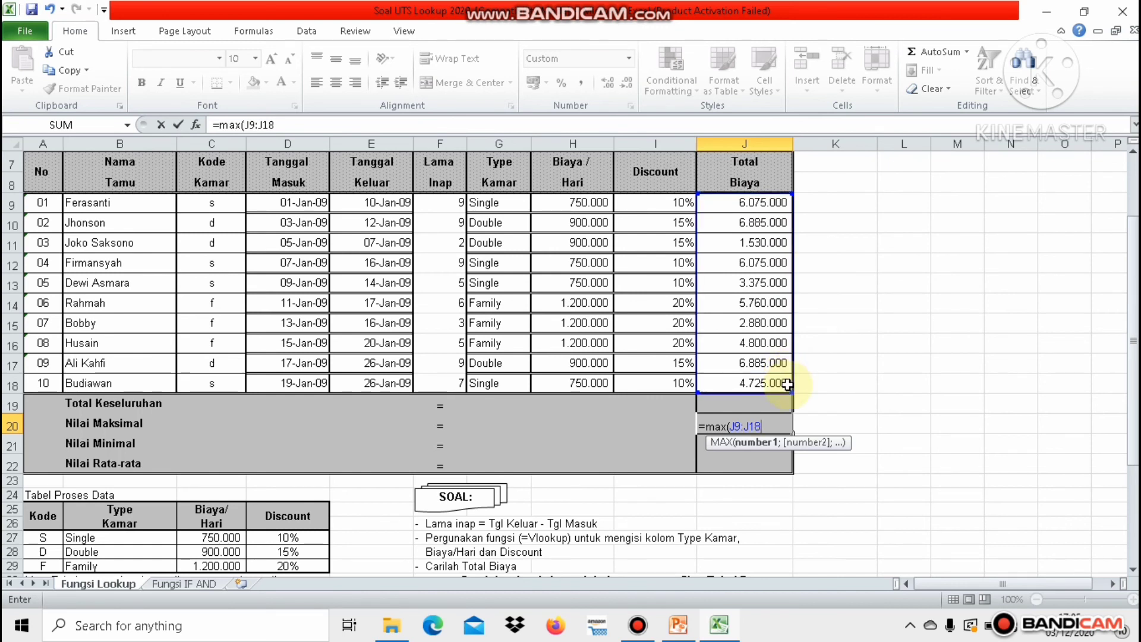
{"action": "type", "text": ")"}
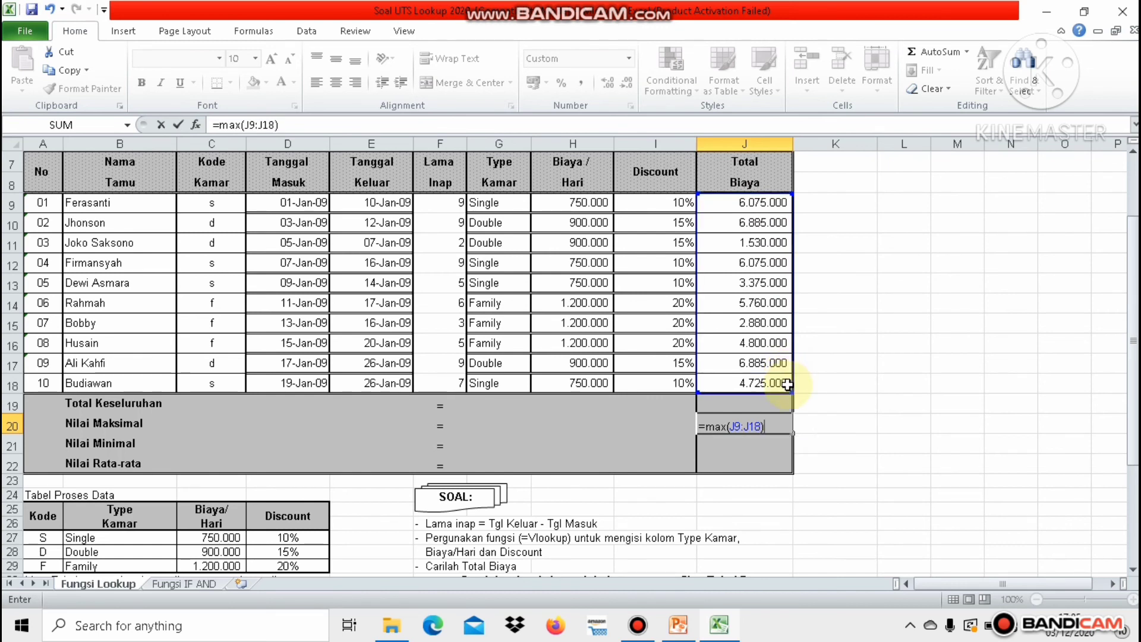
{"action": "key", "text": "Return"}
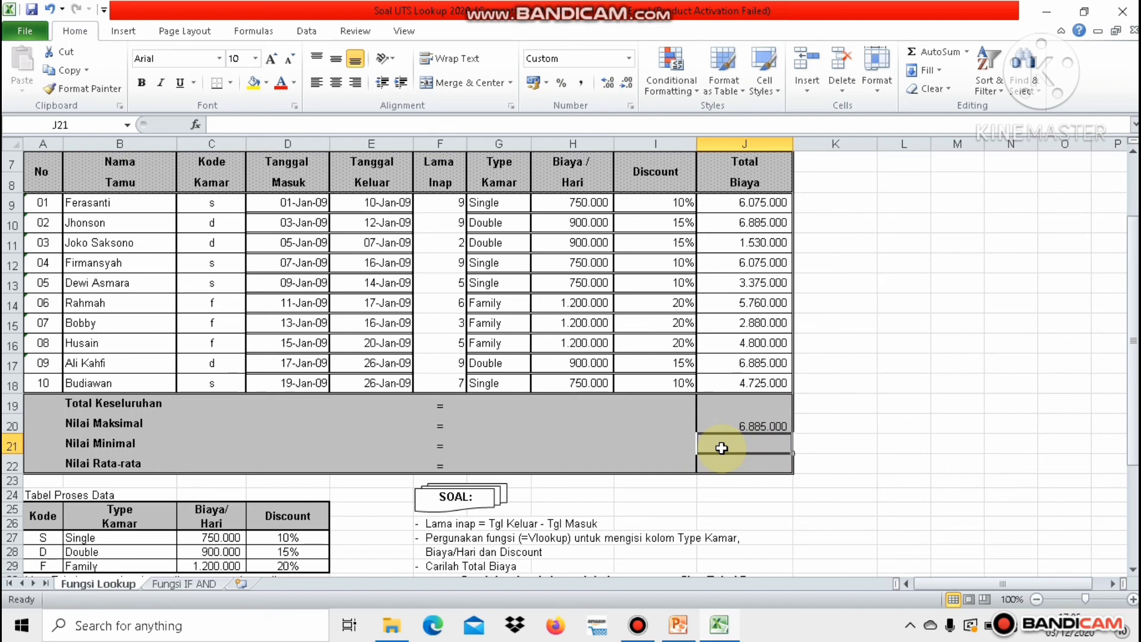
Calculate Nilai Minimal in J21 with the formula =min(J9:J18)
{"action": "type", "text": "=m"}
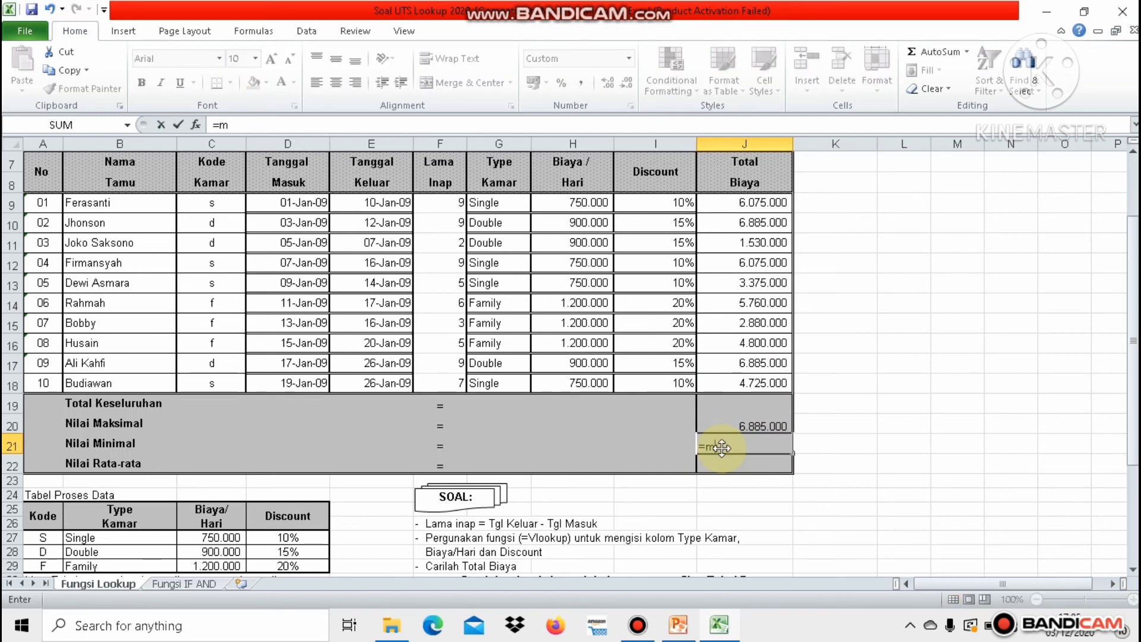
{"action": "type", "text": "in("}
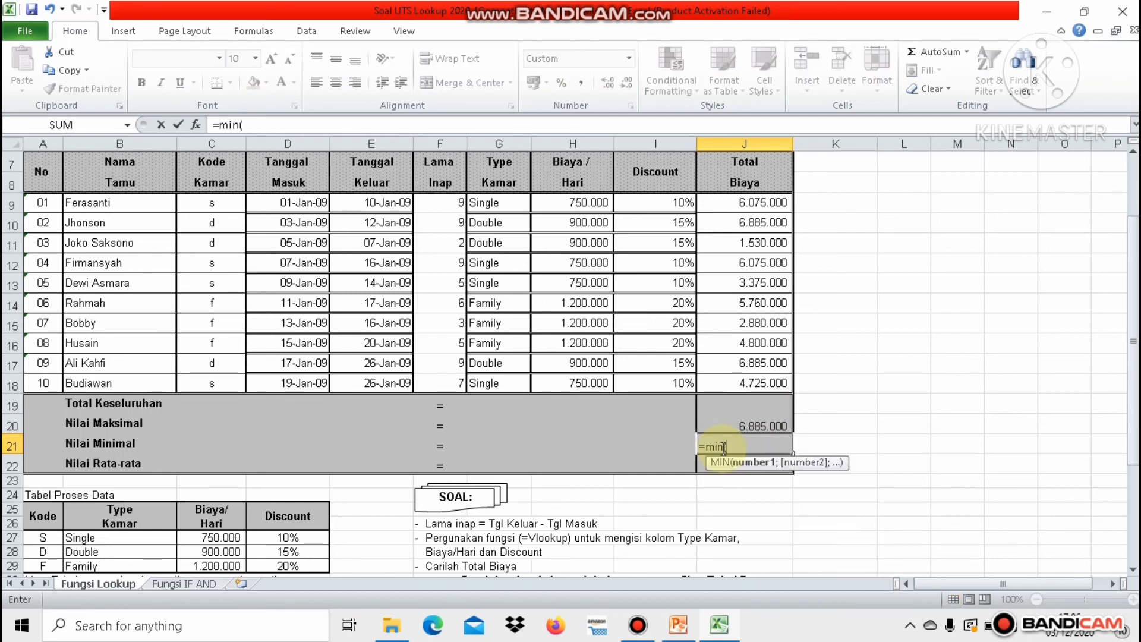
{"action": "left_click", "coordinate": [752, 201]}
{"action": "left_click_drag", "start_coordinate": [788, 210], "coordinate": [788, 387]}
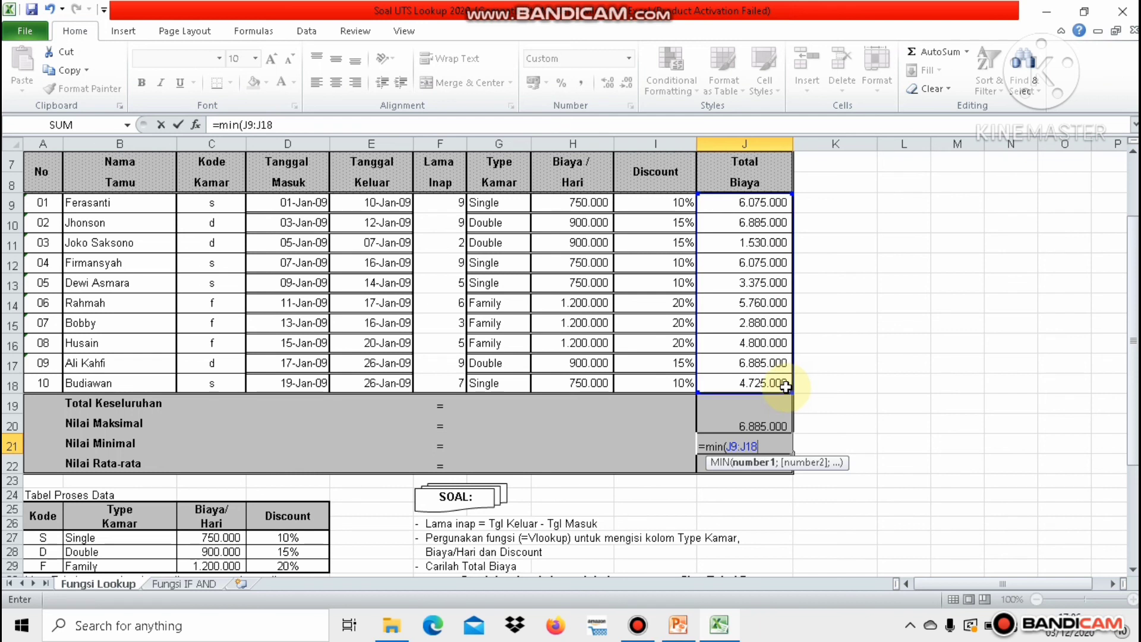
{"action": "type", "text": ")"}
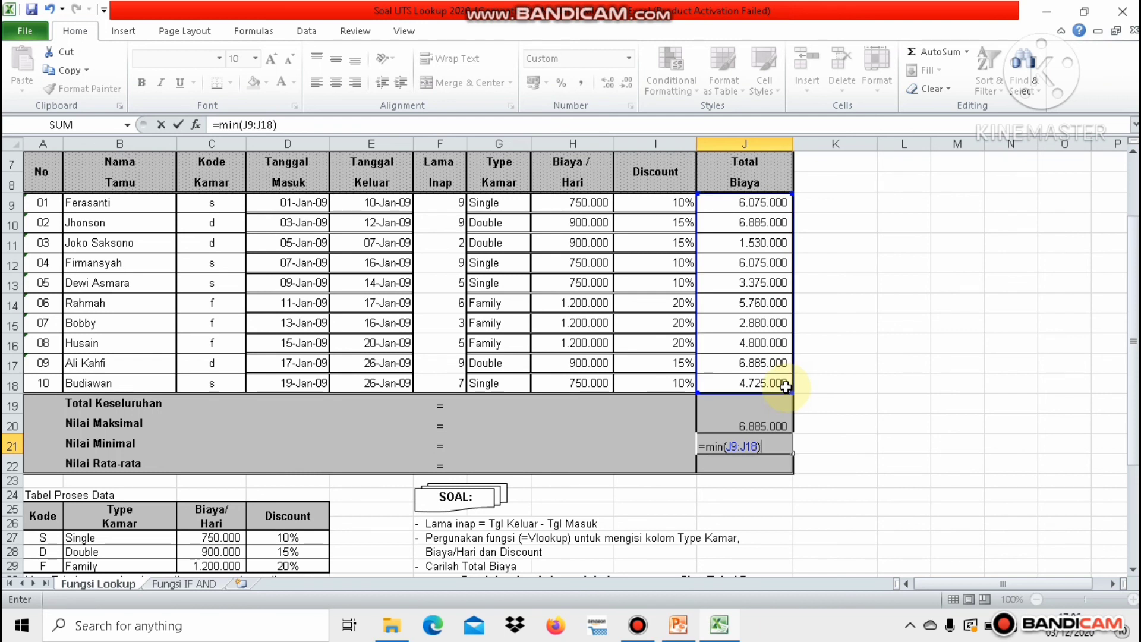
{"action": "key", "text": "Return"}
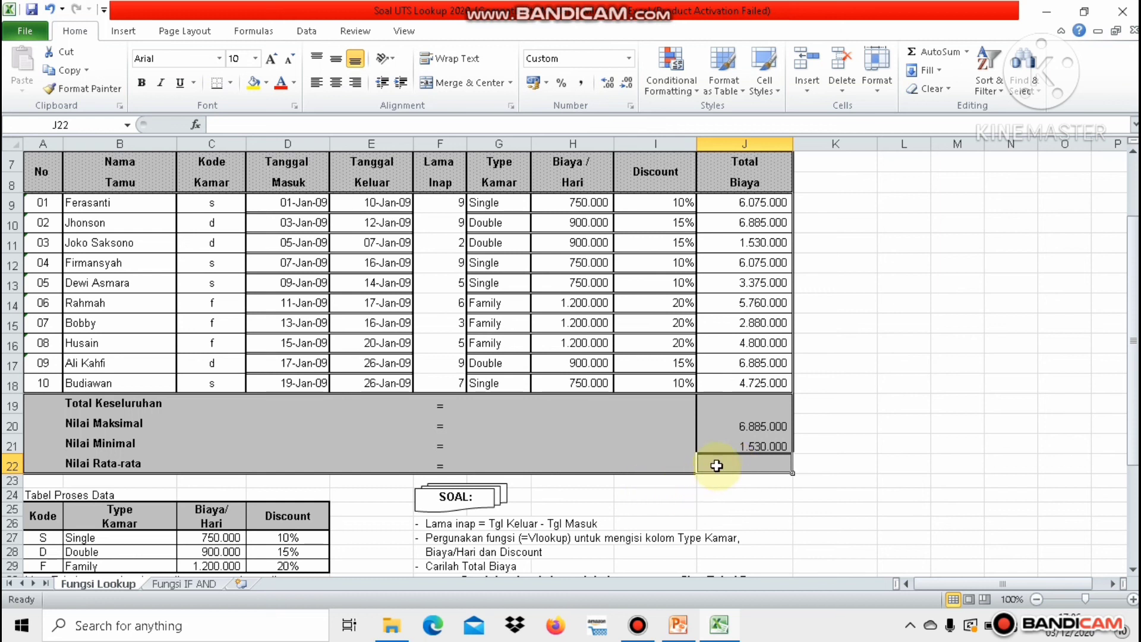
Calculate Nilai Rata-rata in J22 with the formula =average(J9:J18)
{"action": "type", "text": "="}
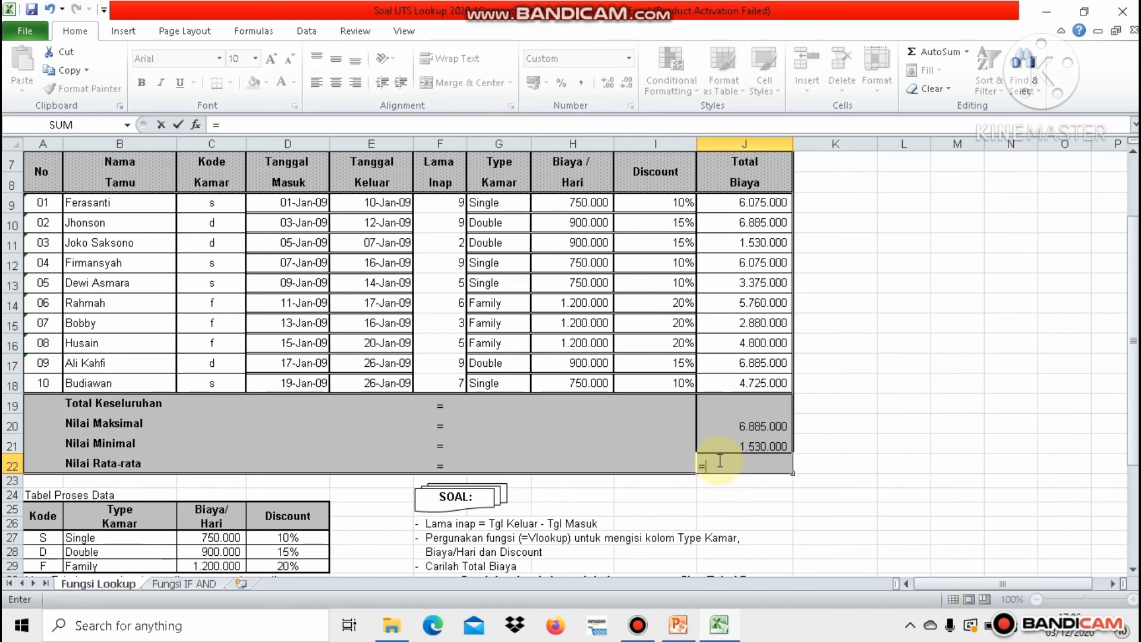
{"action": "type", "text": "ave"}
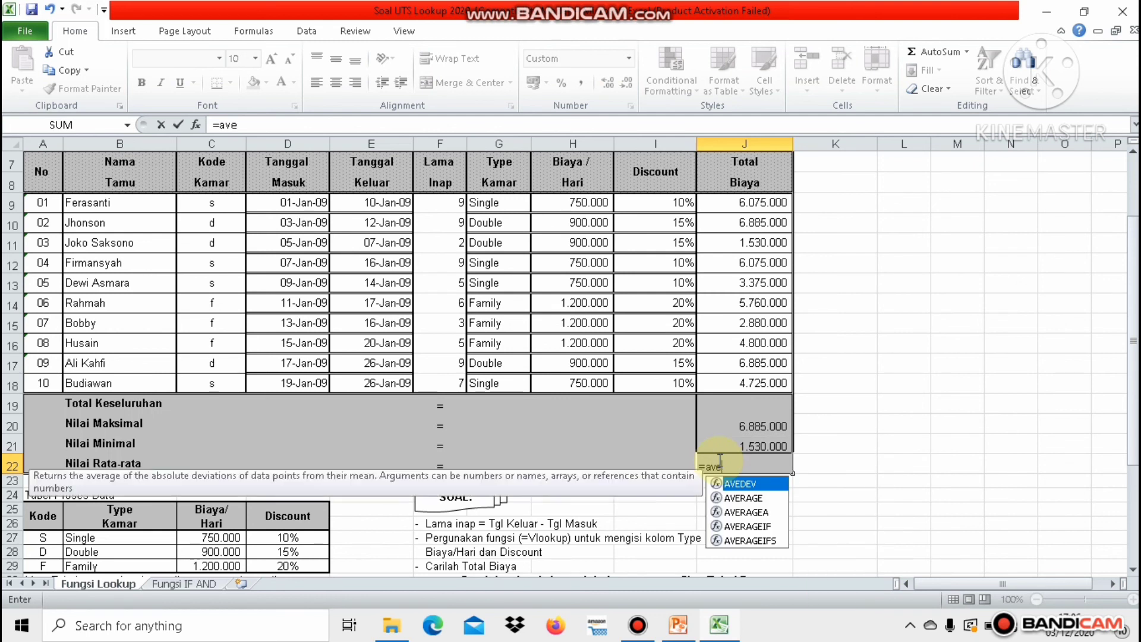
{"action": "type", "text": "rage"}
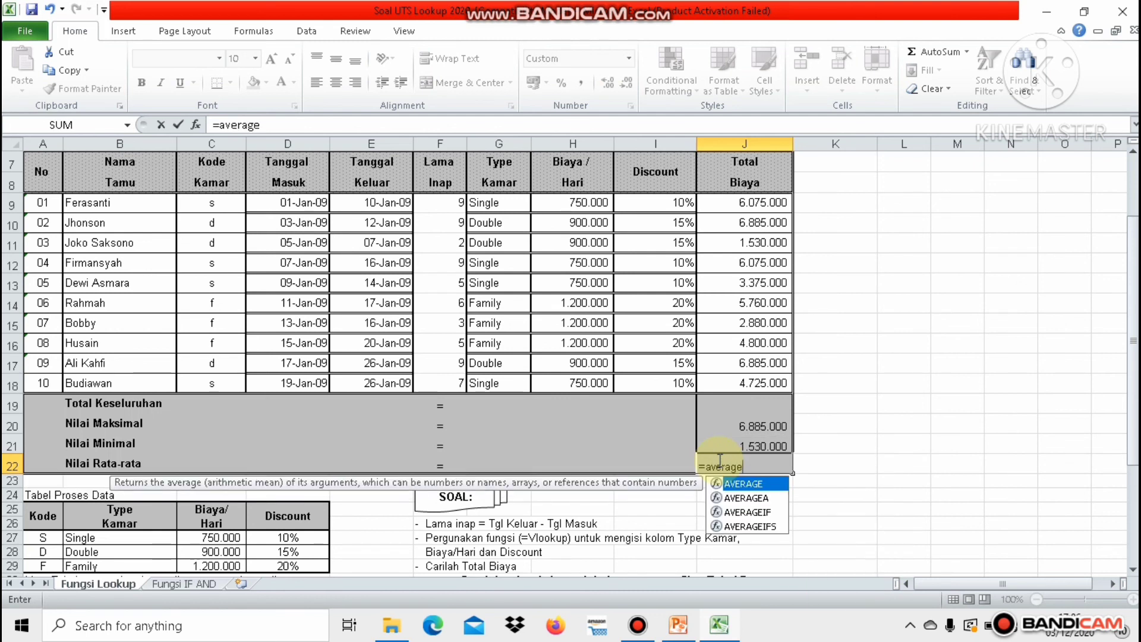
{"action": "type", "text": "("}
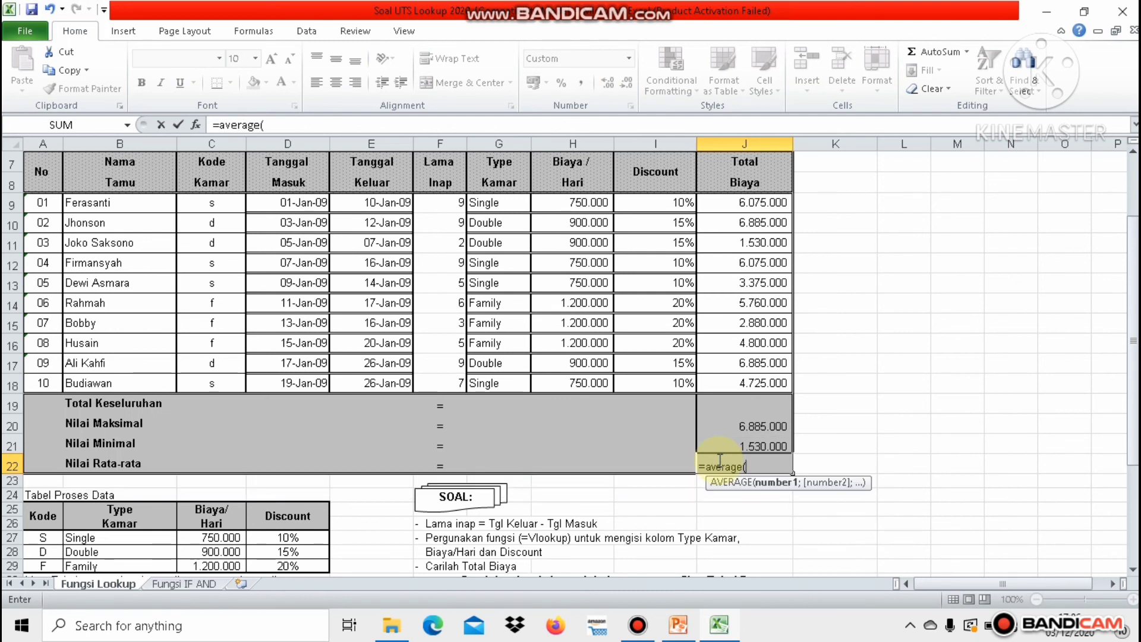
{"action": "left_click", "coordinate": [735, 203]}
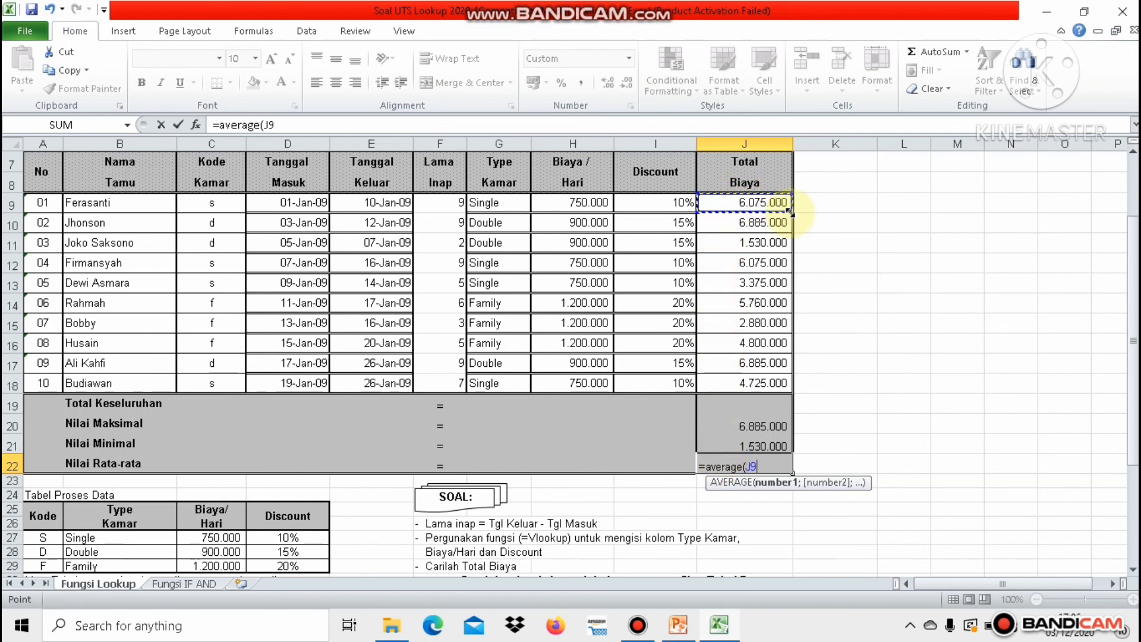
{"action": "left_click_drag", "start_coordinate": [785, 206], "coordinate": [793, 386]}
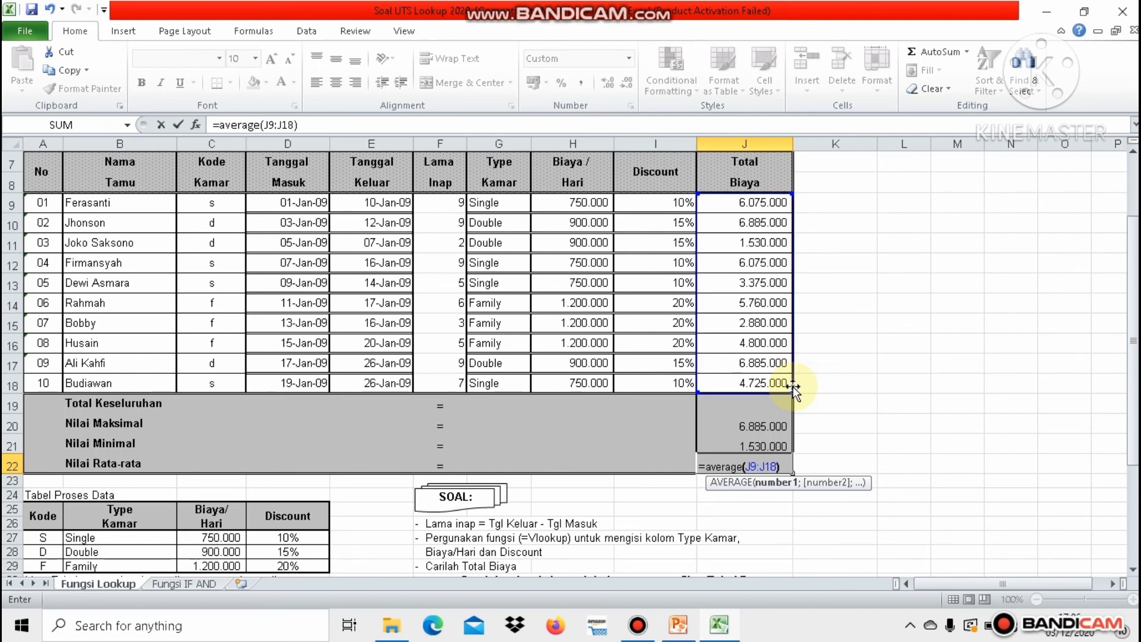
{"action": "key", "text": "Return"}
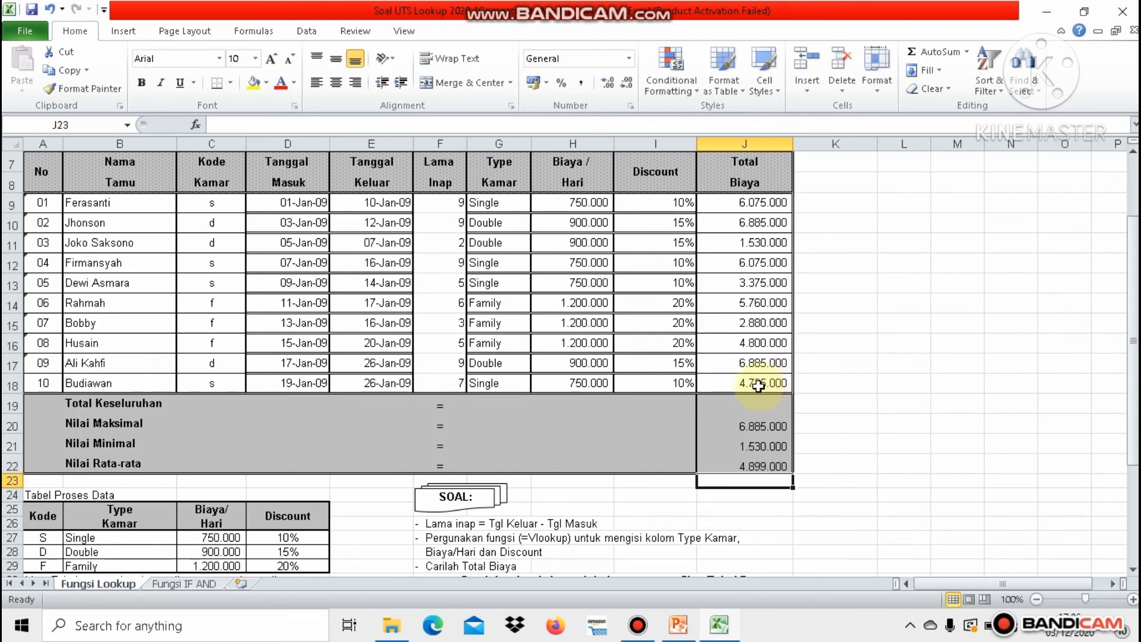